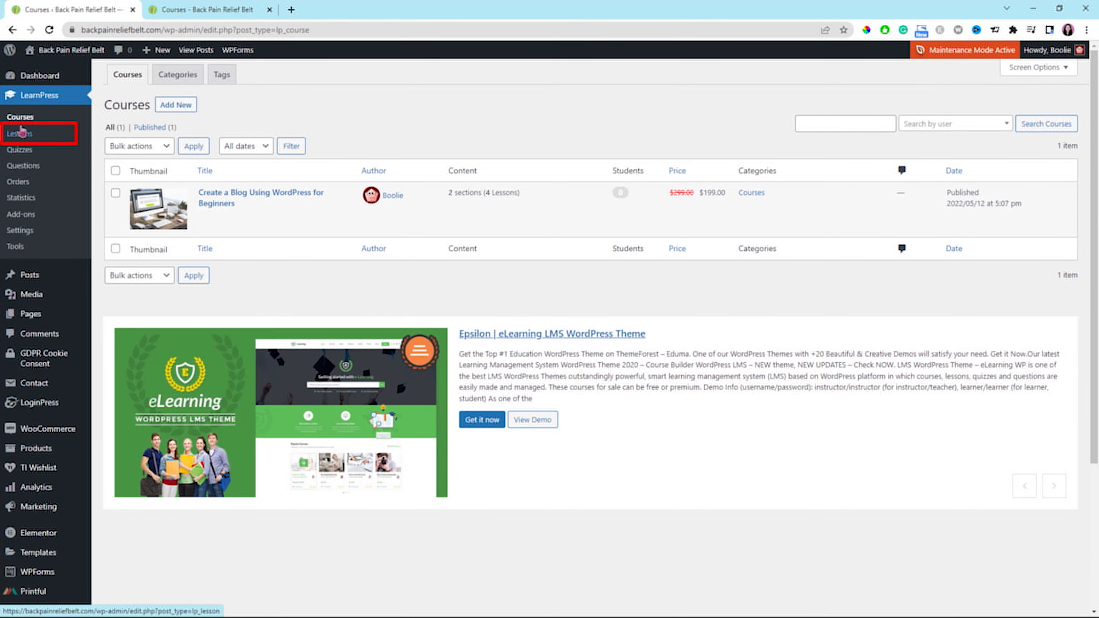
Review the LearnPress quizzes, question bank and orders lists.
click(20, 149)
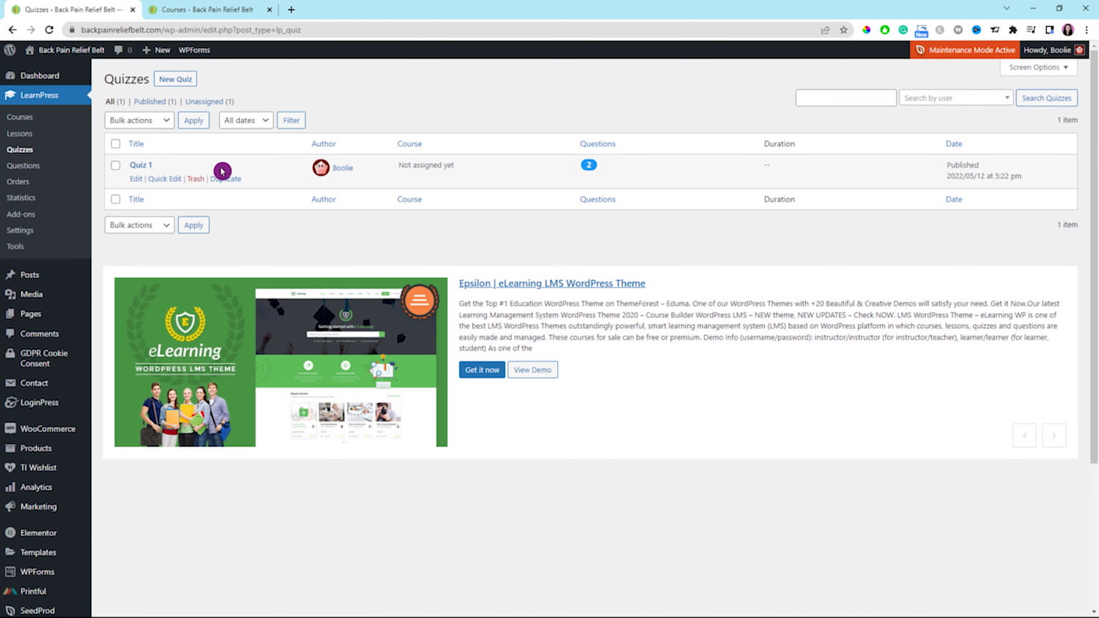
click(23, 166)
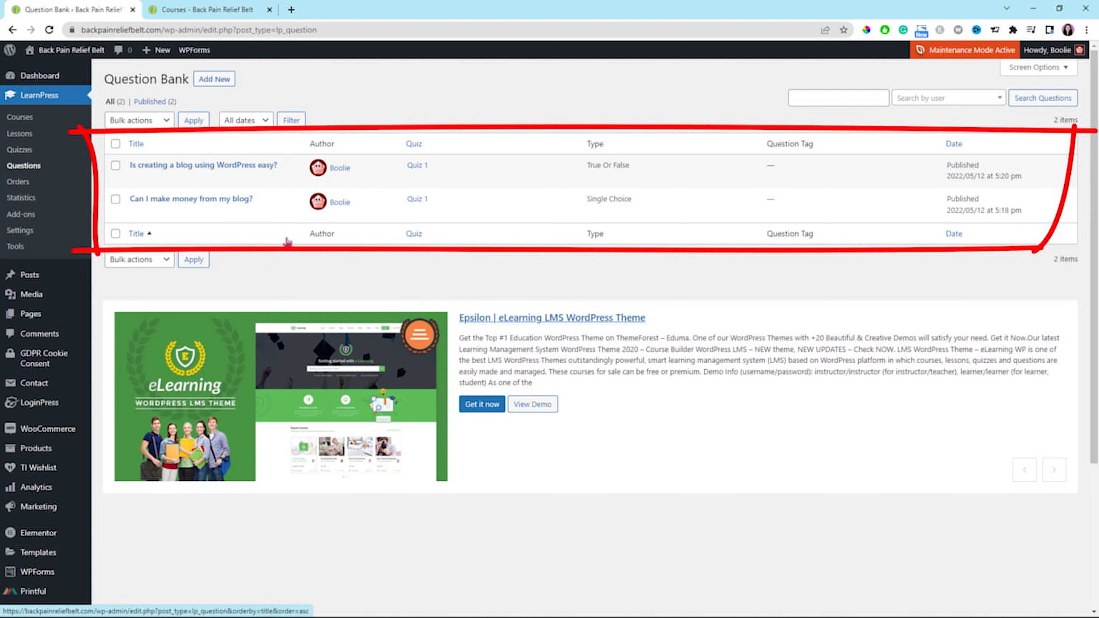
click(18, 182)
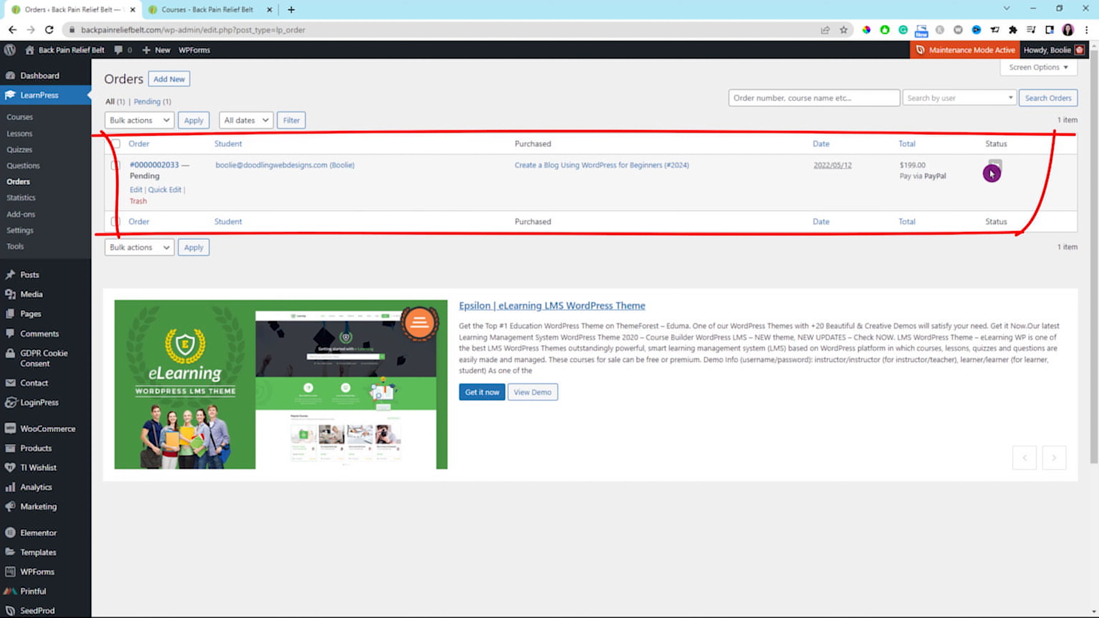
Examine the LearnPress statistics, going through the users, courses and orders charts.
click(21, 197)
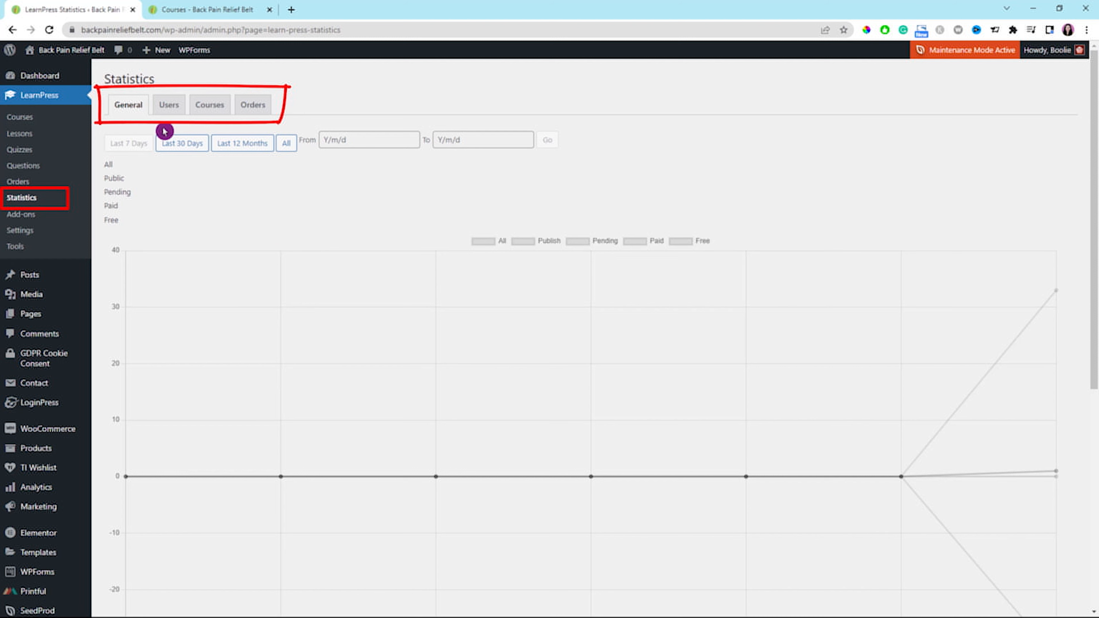
click(172, 109)
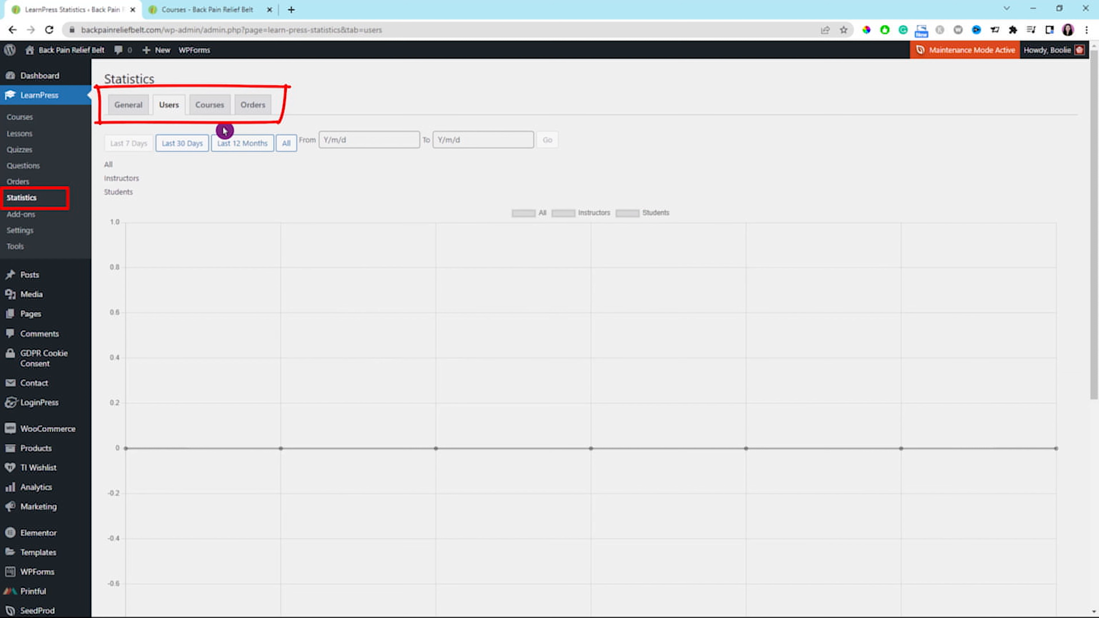
click(216, 111)
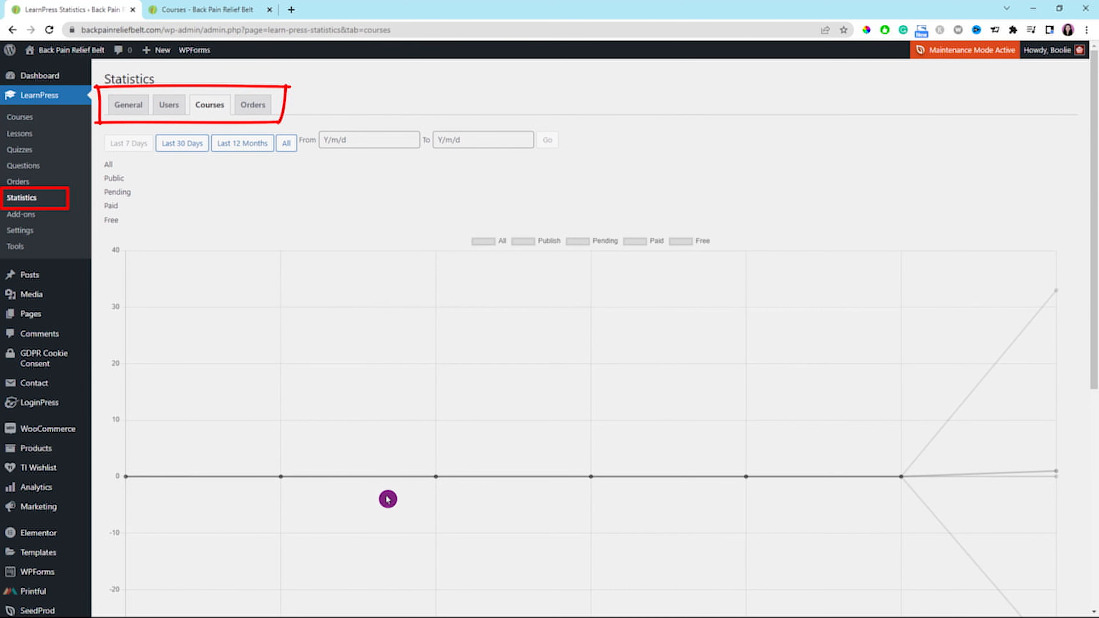
click(256, 110)
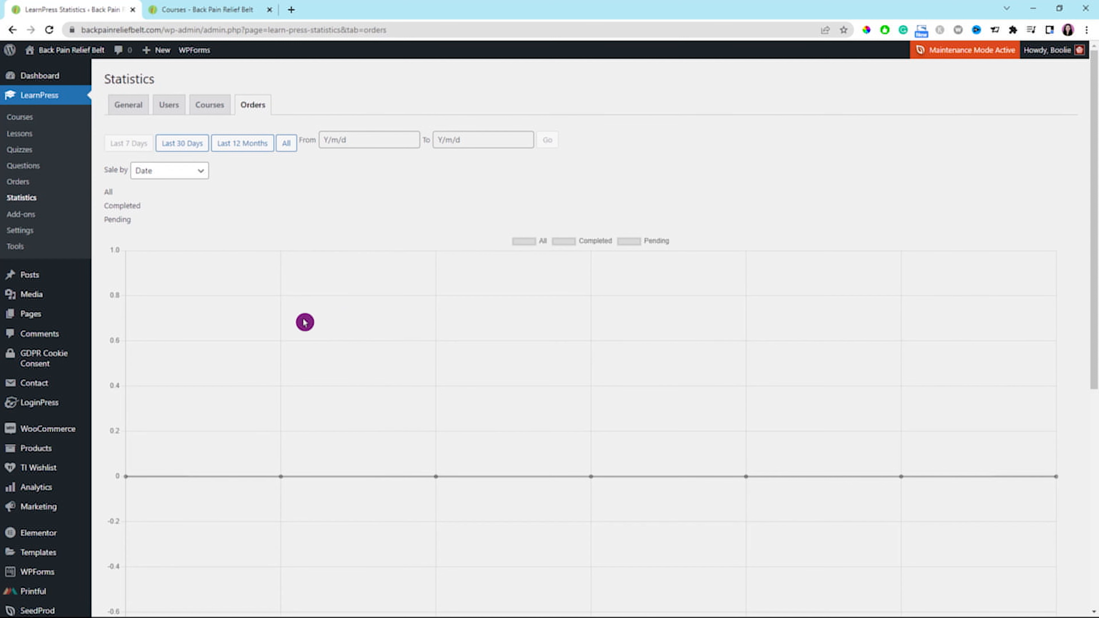
Look through the themes offered under LearnPress add-ons and the course data tools.
click(24, 217)
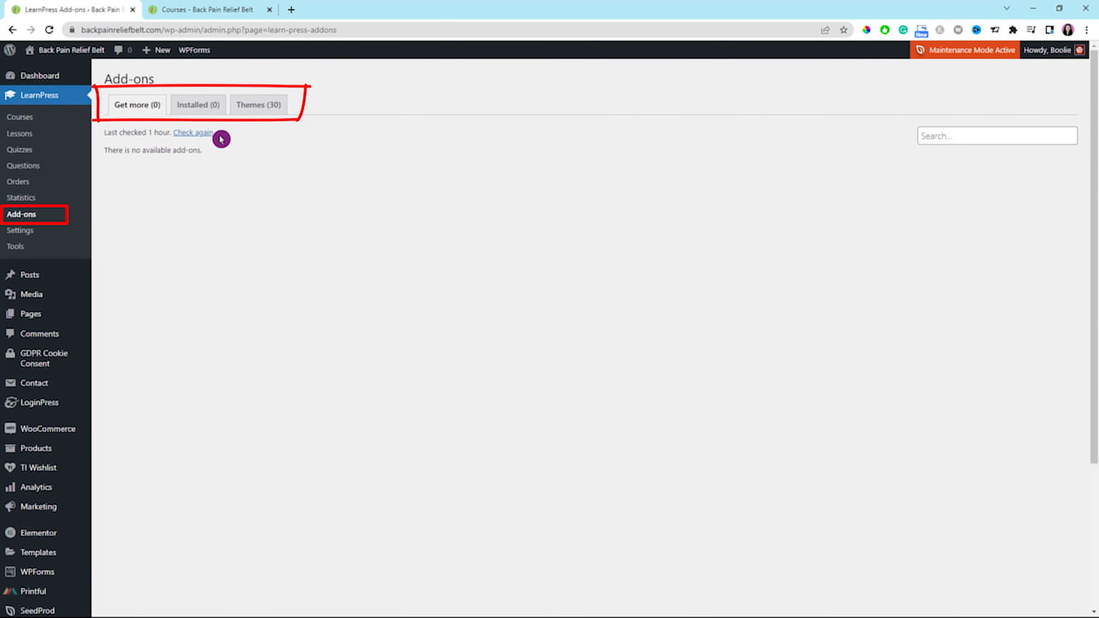
click(253, 106)
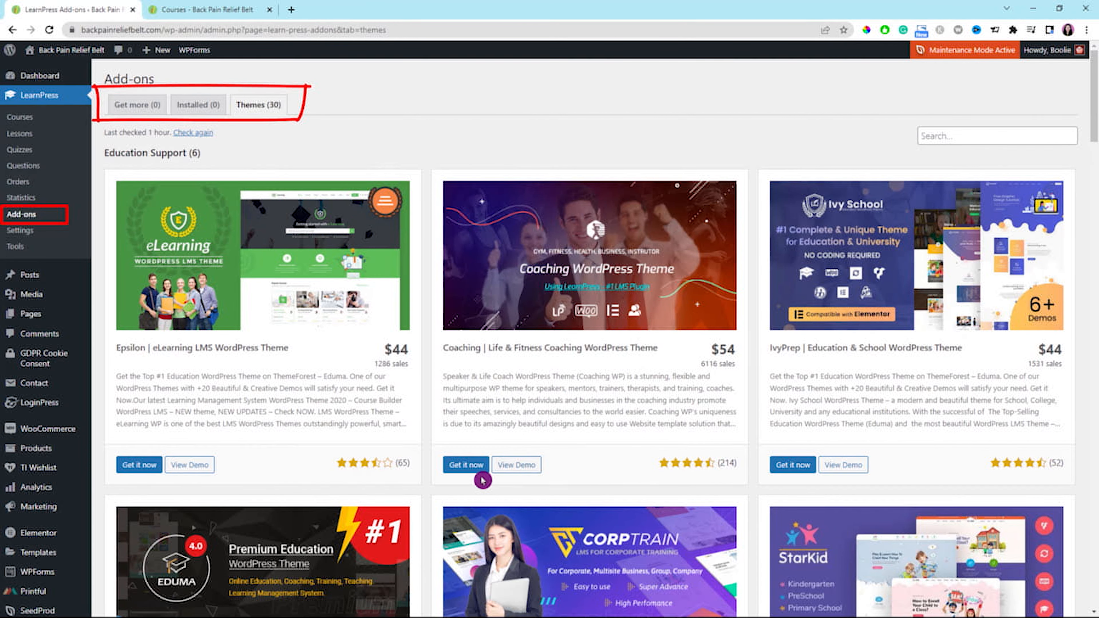
click(15, 246)
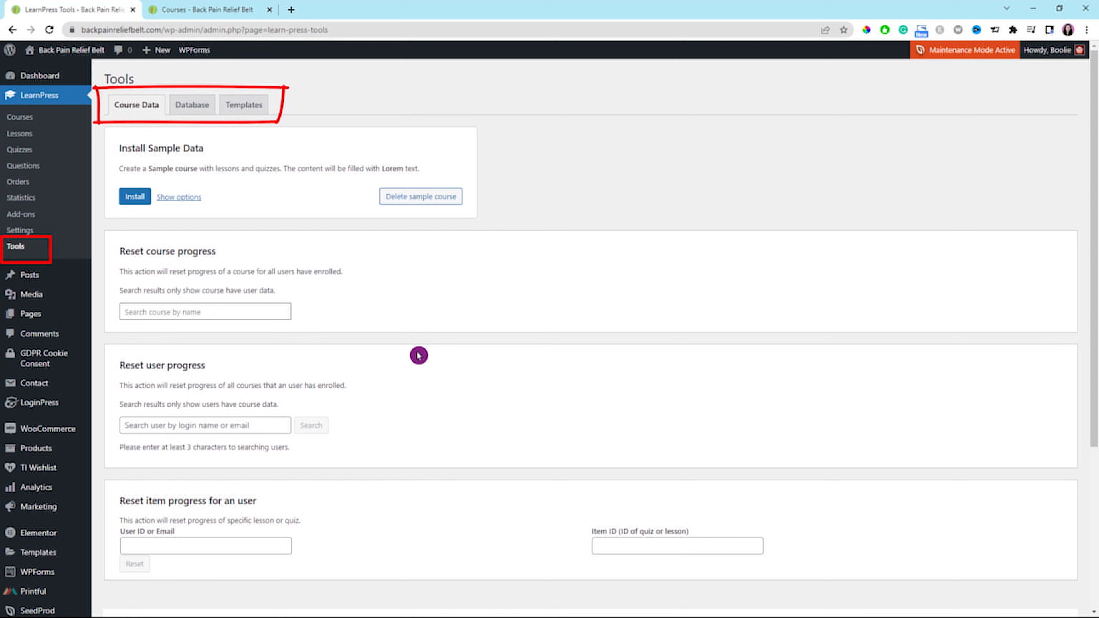
scroll(418, 355, down, 1)
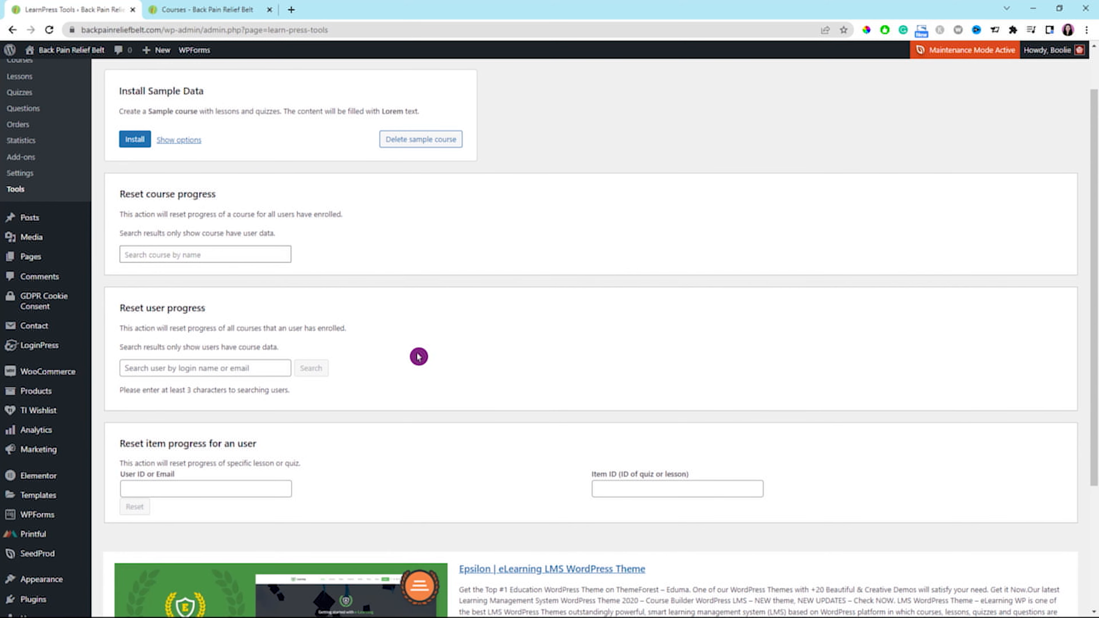
scroll(419, 357, down, 1)
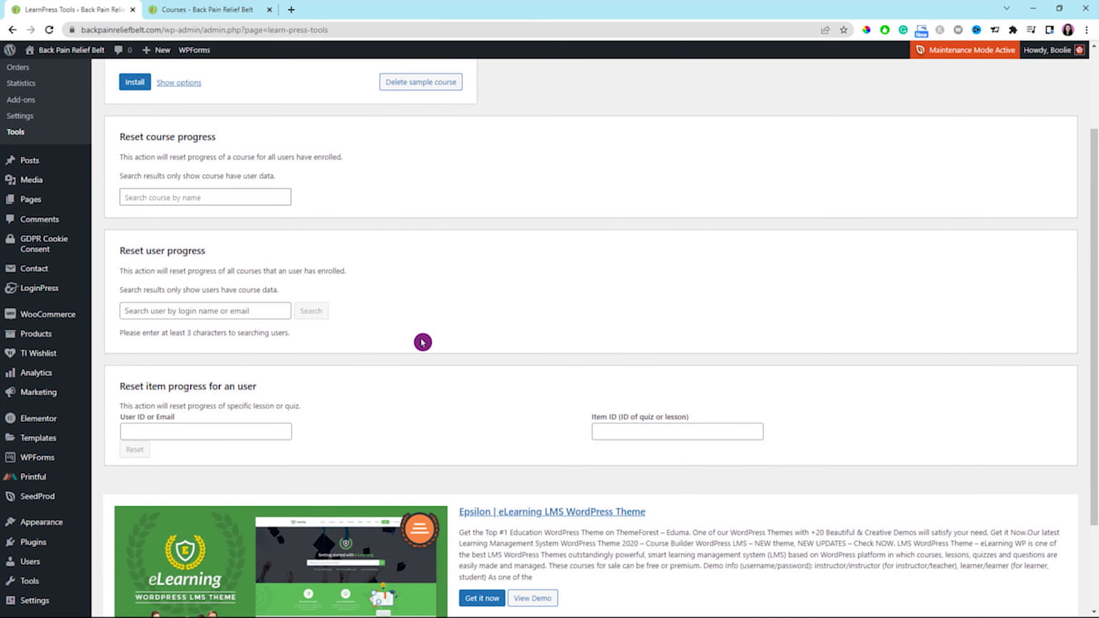
scroll(423, 342, up, 2)
Set the logout redirect page to Home in the LearnPress general settings and save them.
click(20, 231)
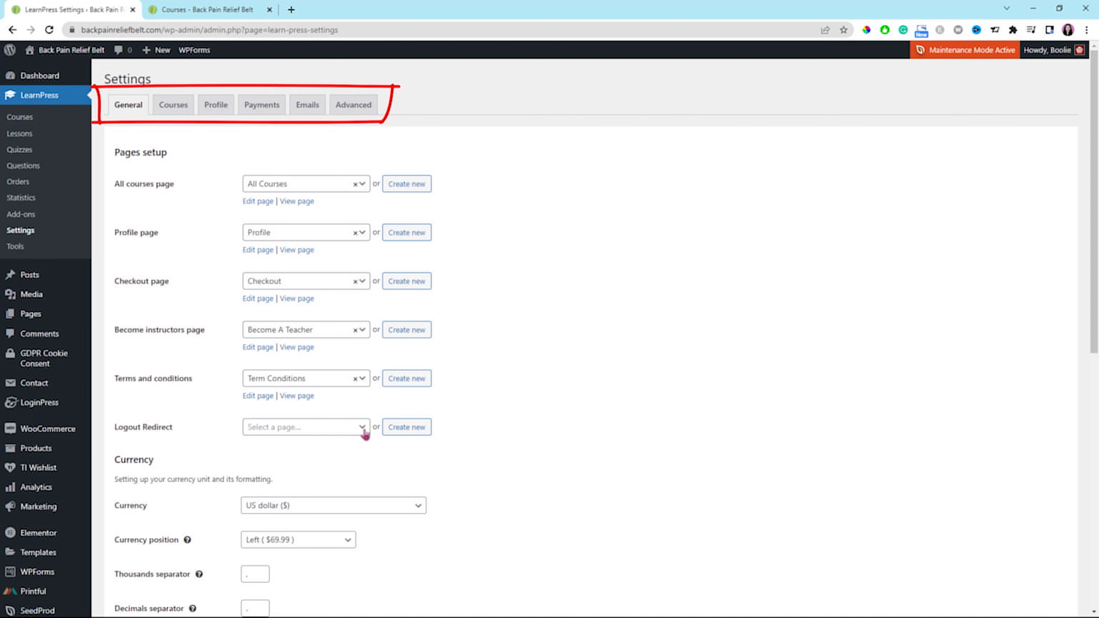
click(363, 428)
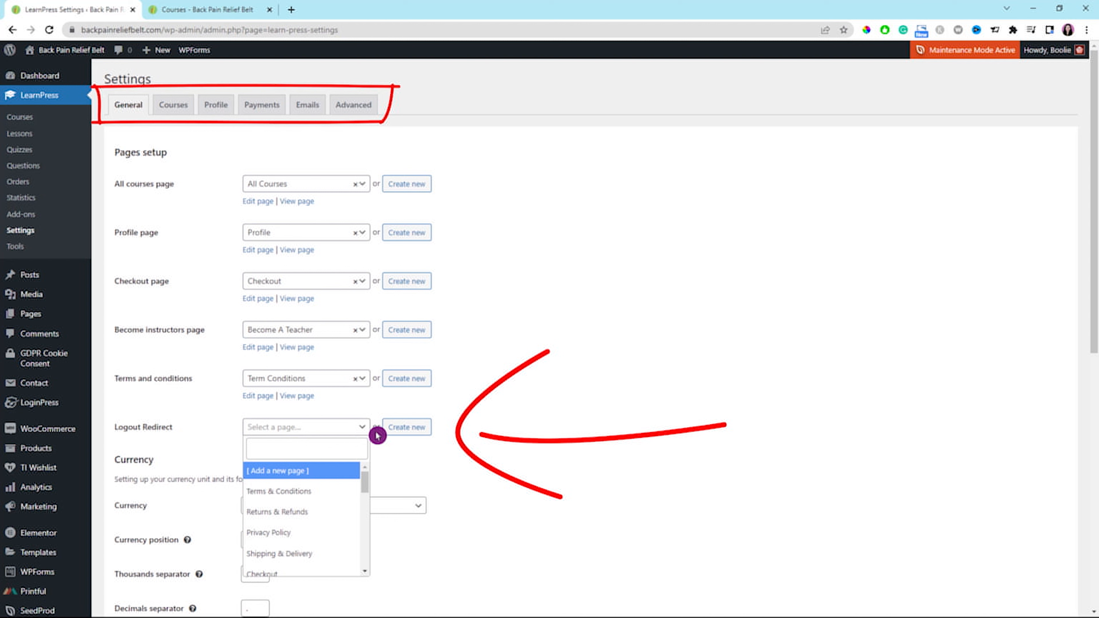
click(360, 451)
text(home)
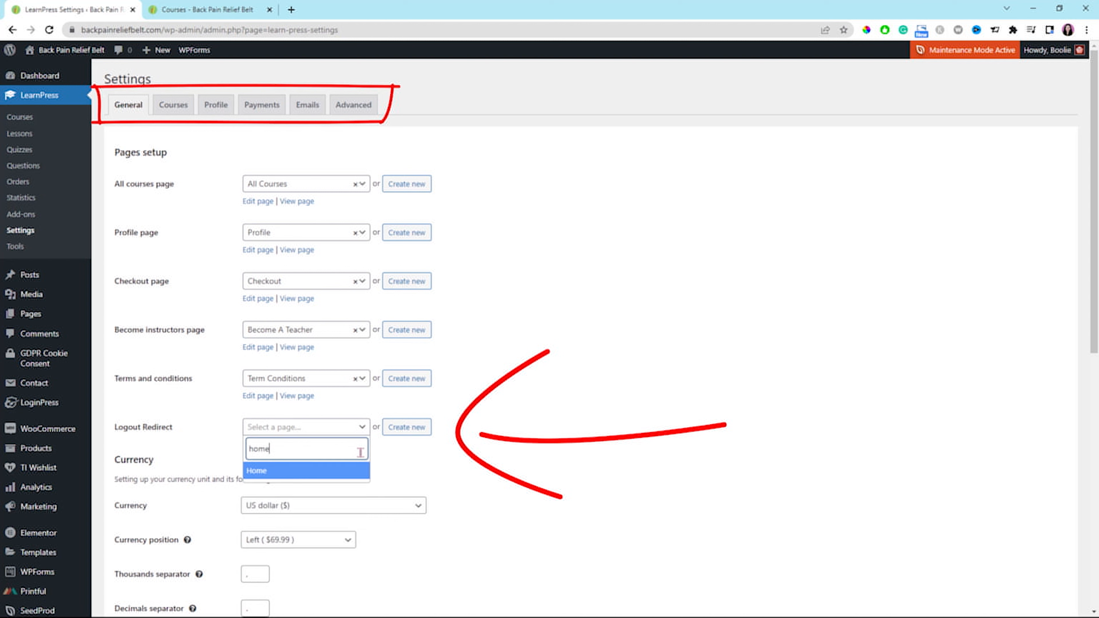
click(328, 470)
scroll(363, 332, down, 5)
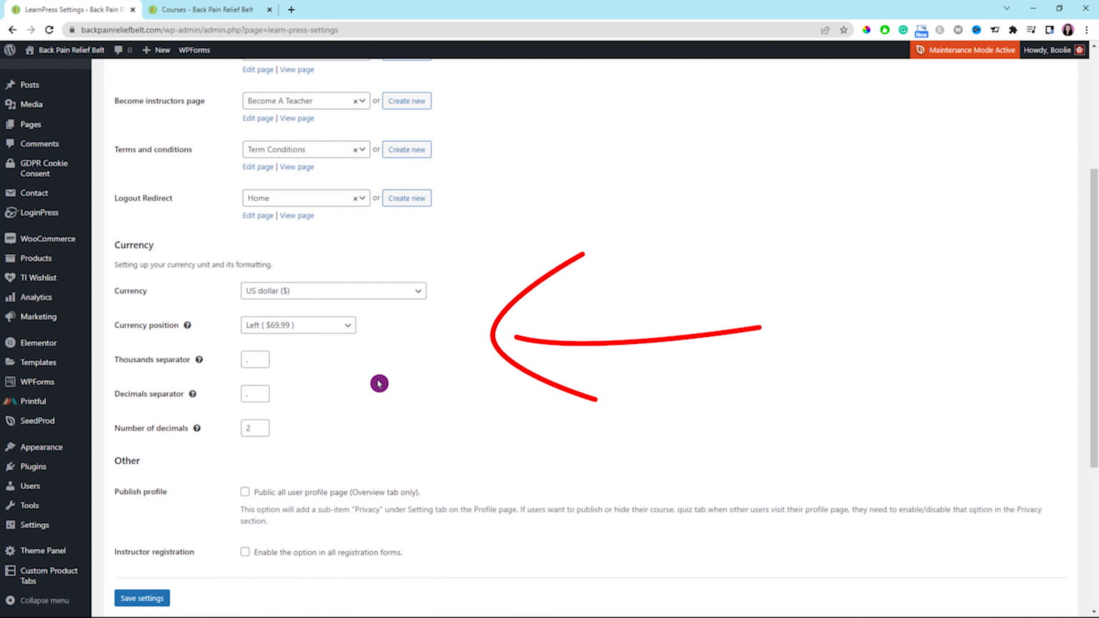
scroll(377, 387, down, 1)
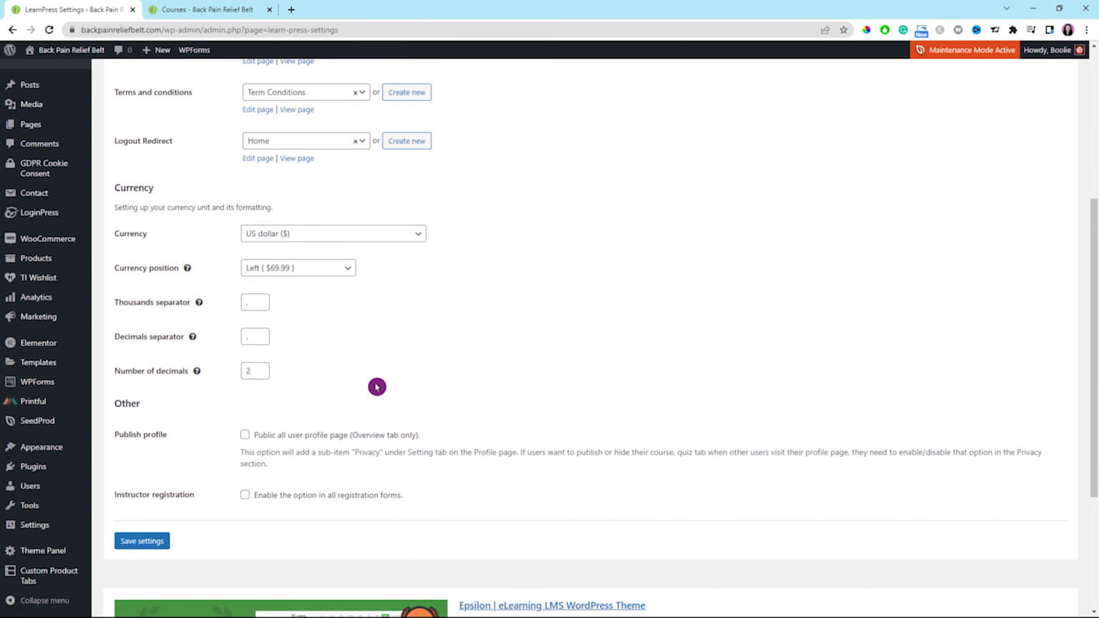
scroll(377, 387, down, 1)
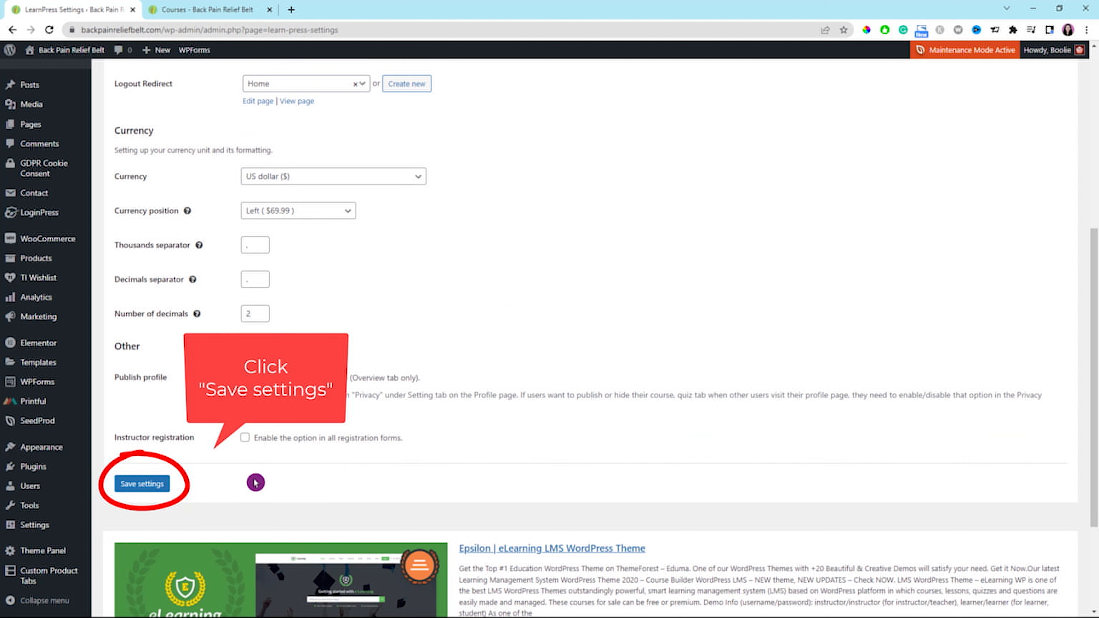
click(139, 487)
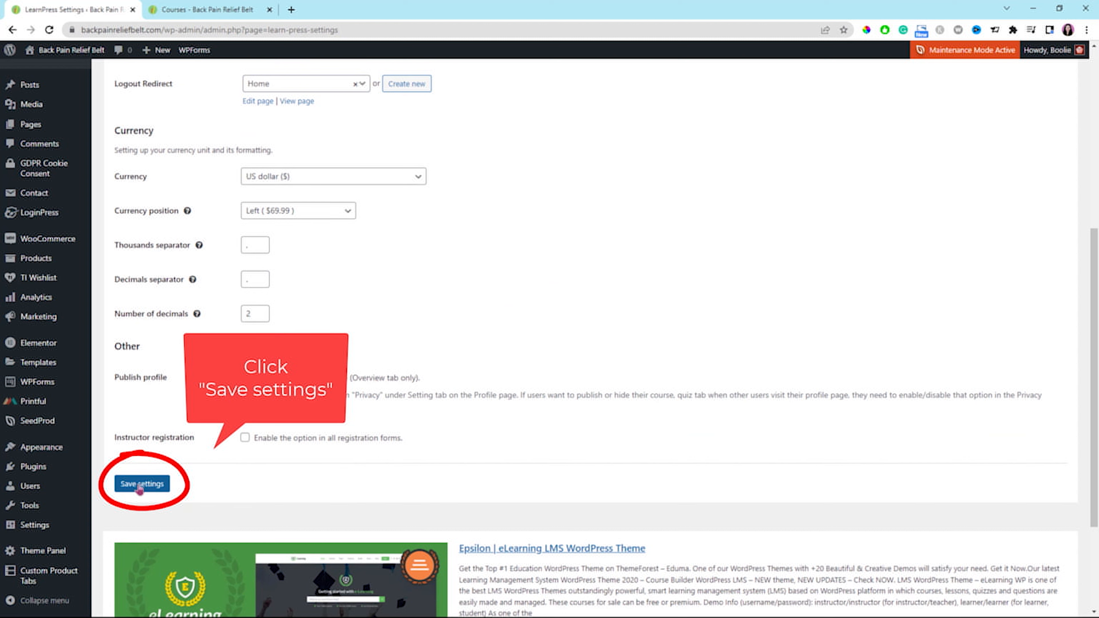
click(140, 488)
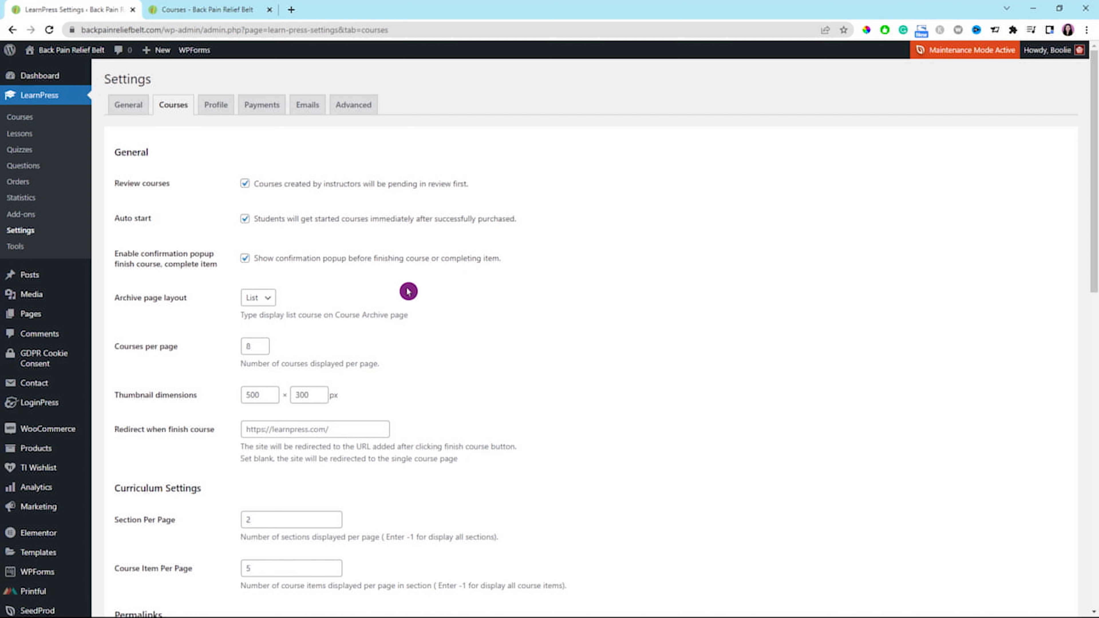
Set the course permalink structure to Course in the LearnPress course settings and save.
scroll(497, 287, down, 10)
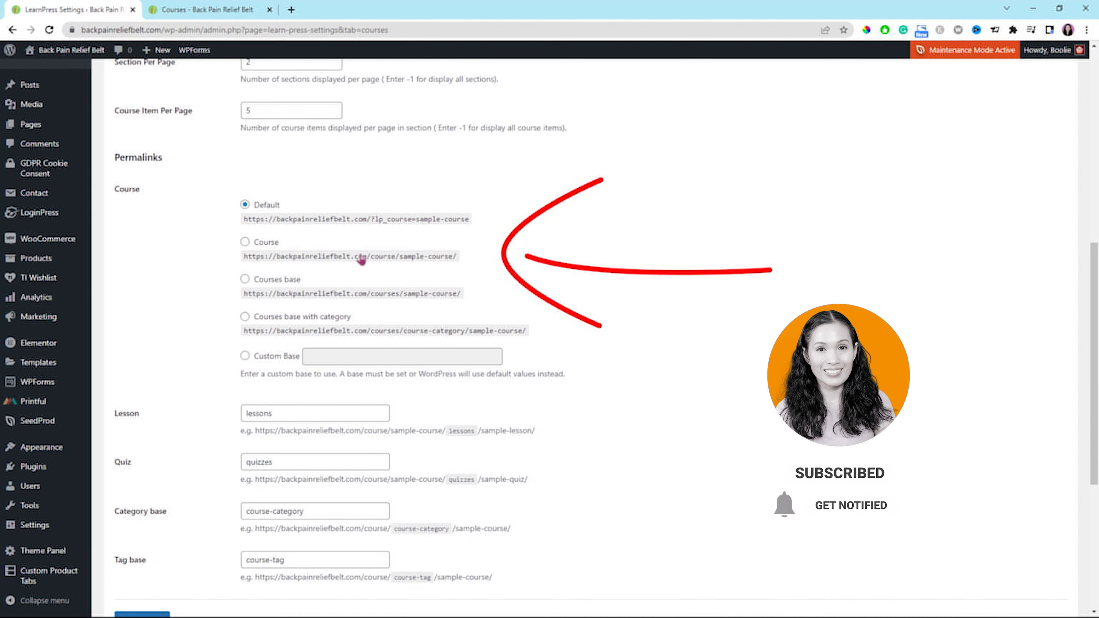
click(245, 243)
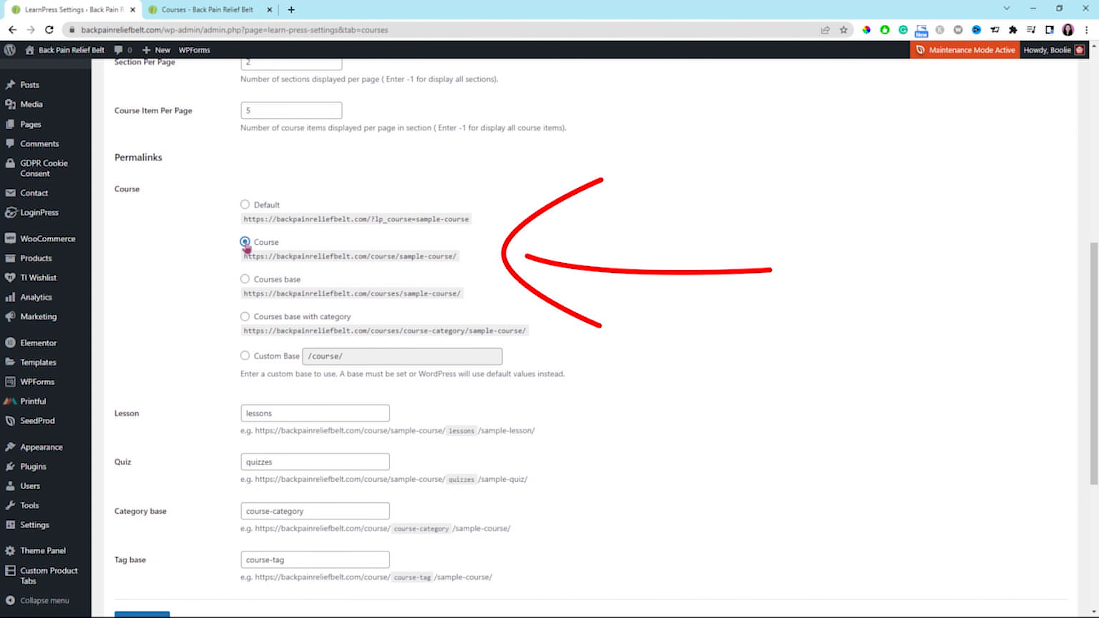
scroll(140, 449, down, 4)
click(140, 449)
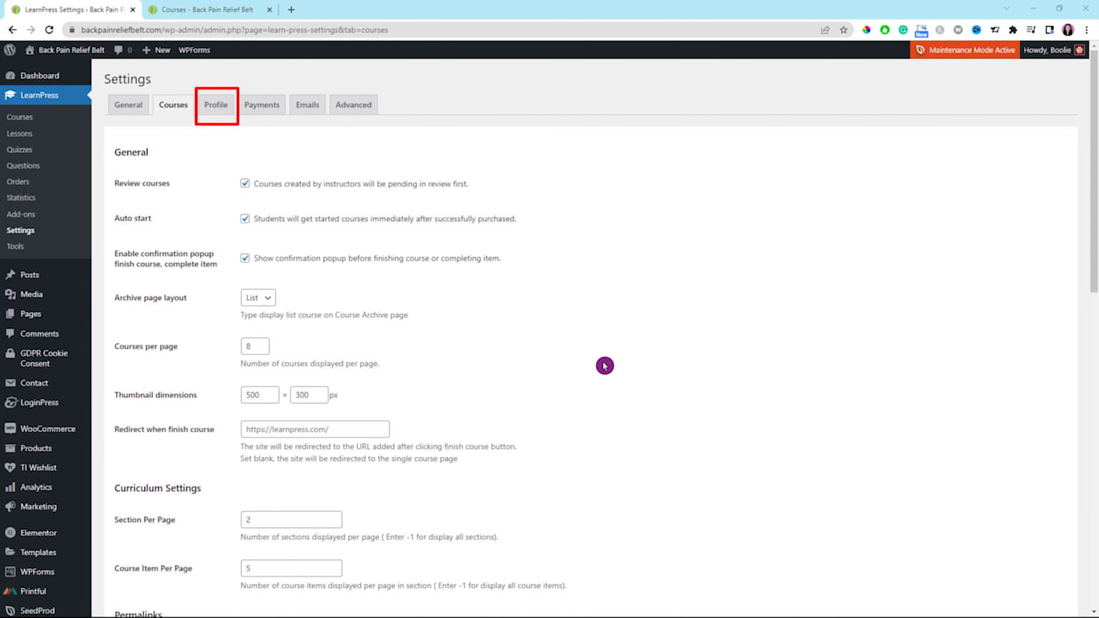
Enable the login form, the register form and the Display name default field in the LearnPress profile settings.
click(214, 109)
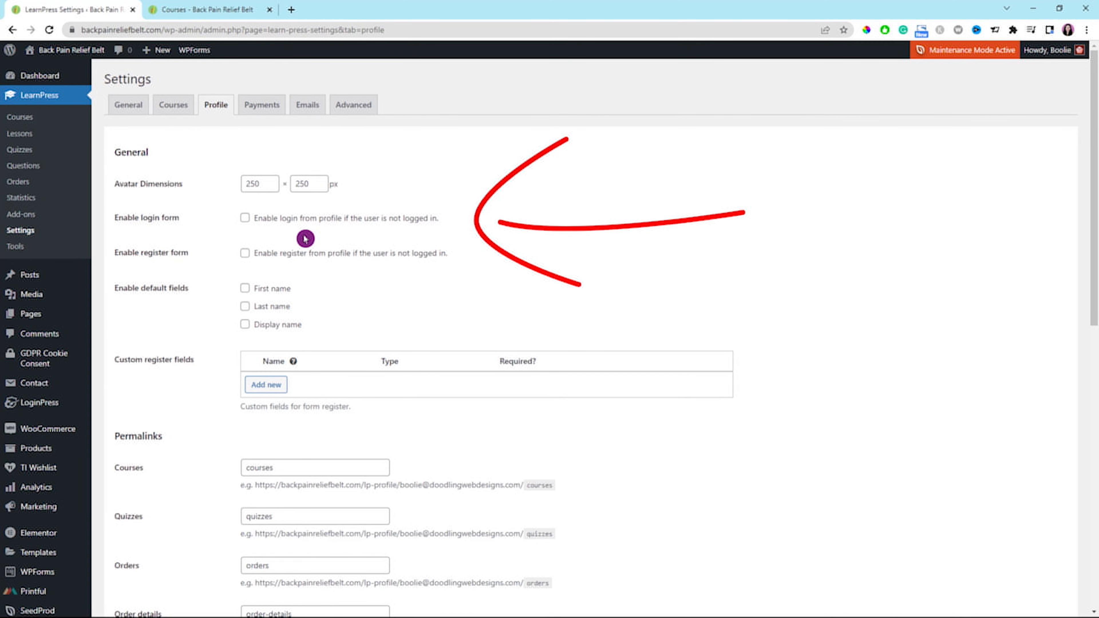
click(244, 220)
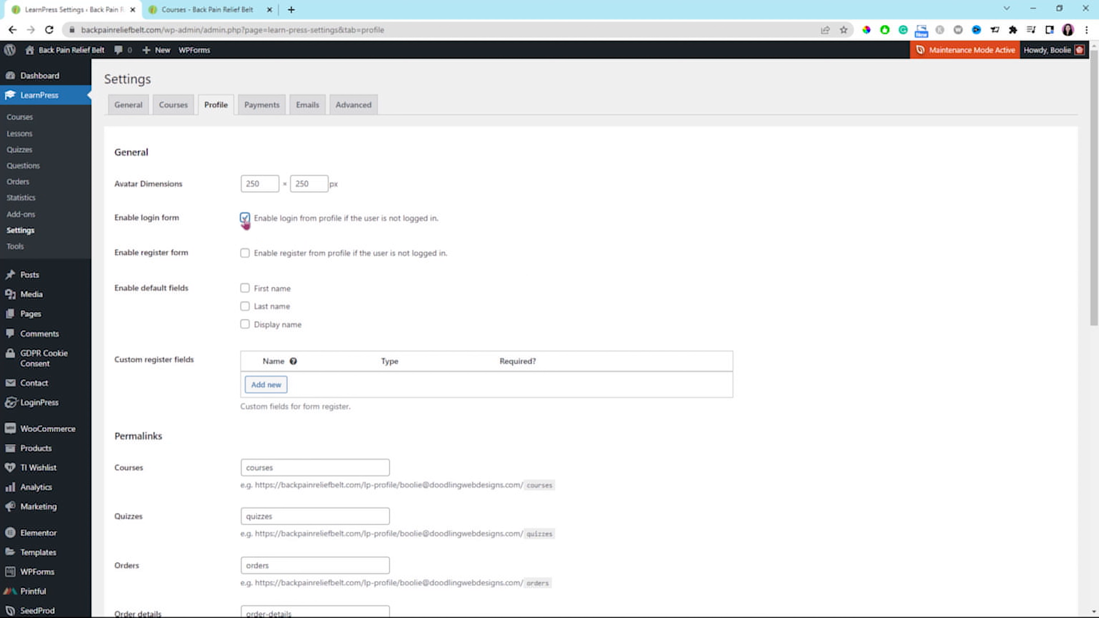
click(245, 255)
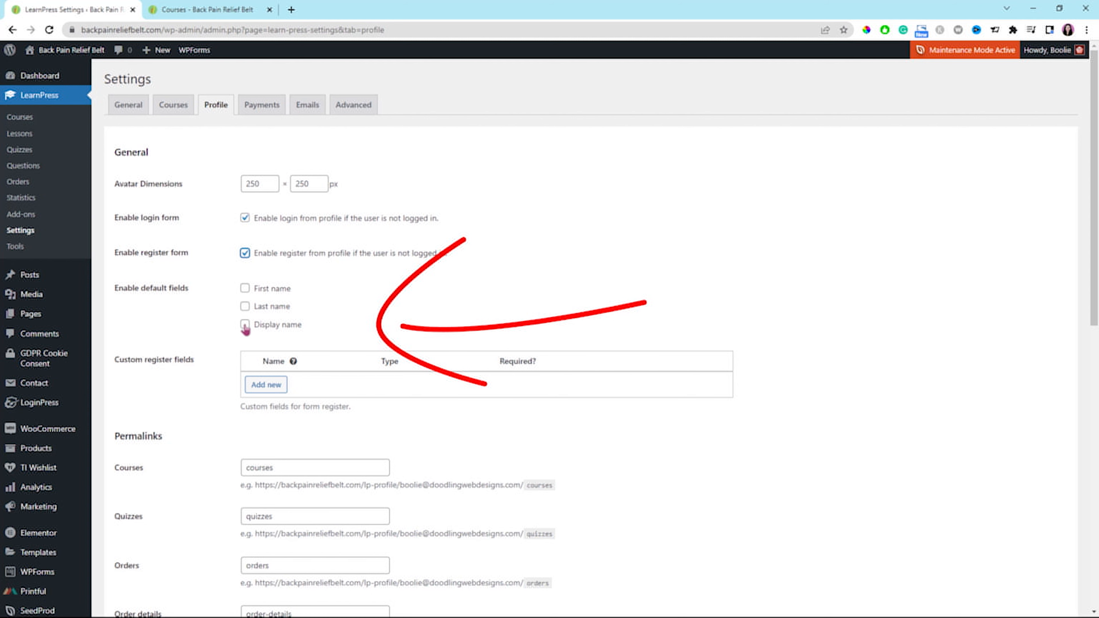
click(245, 326)
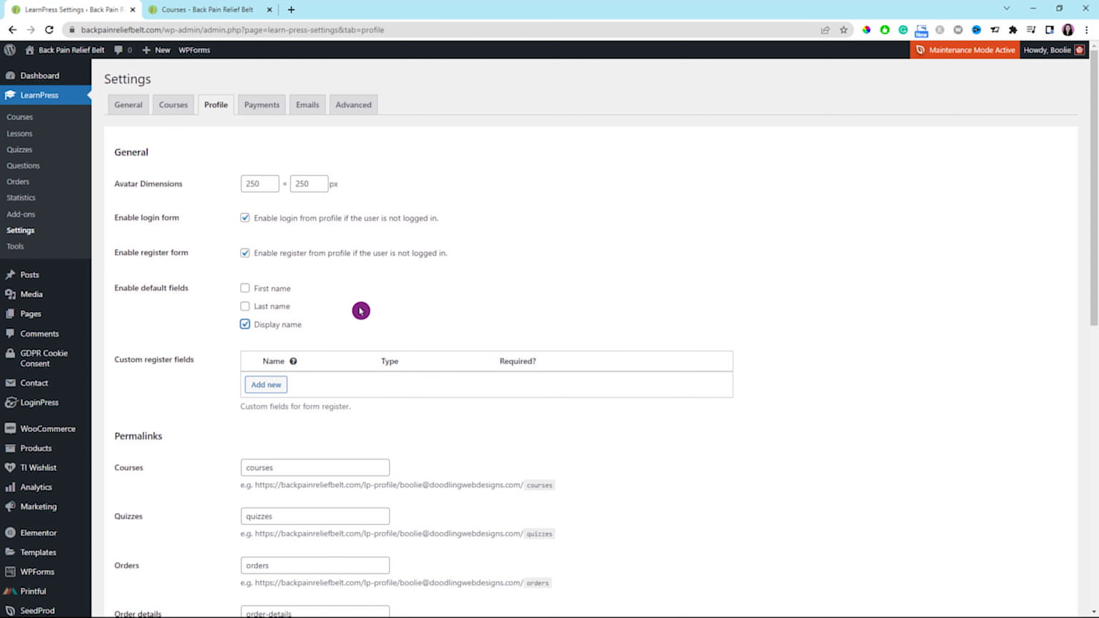
scroll(361, 311, down, 1)
scroll(361, 310, up, 1)
Change the custom order slug in the LearnPress payment settings to course-order-received.
click(262, 105)
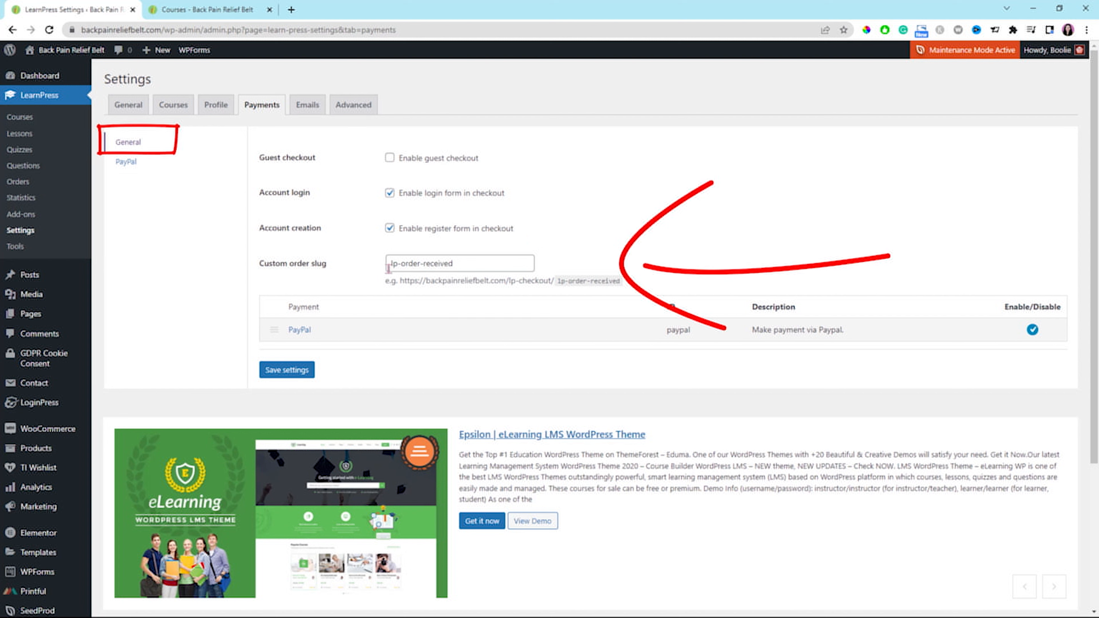
click(397, 264)
mouse_move(397, 264)
mouse_down()
mouse_move(377, 267)
mouse_move(386, 272)
mouse_up()
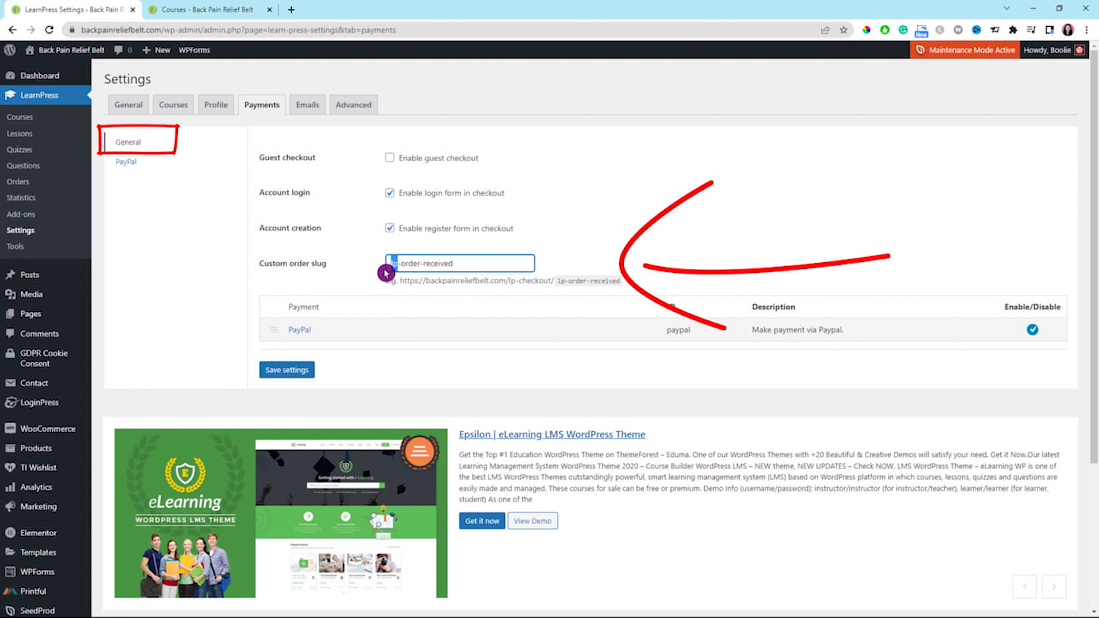
text(course)
click(581, 261)
Open the PayPal payment method's settings from the payments list.
scroll(581, 261, down, 1)
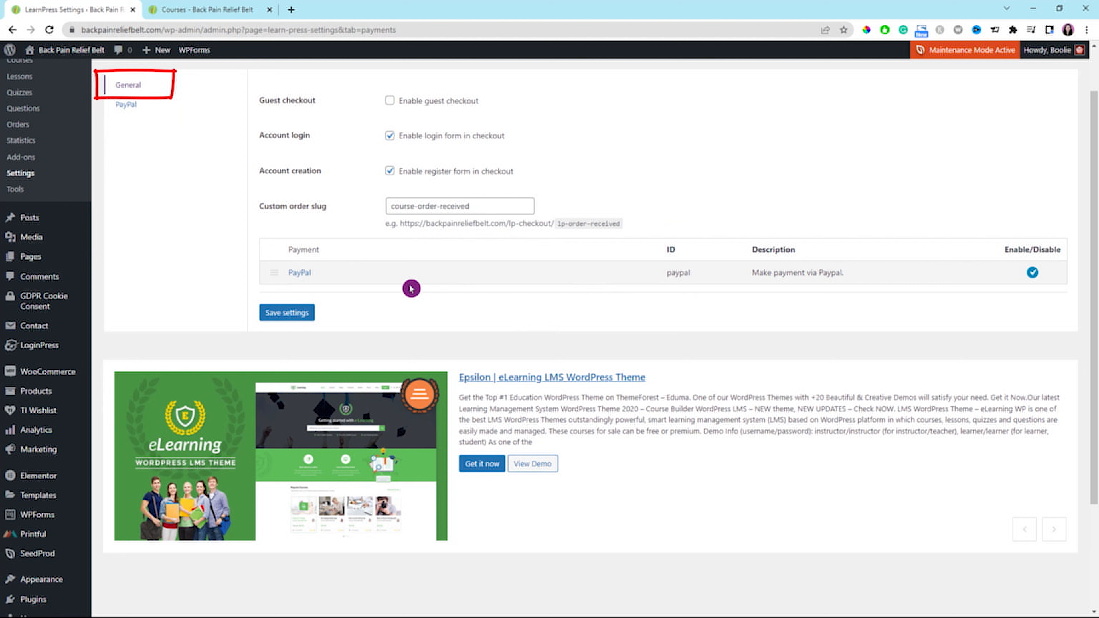
click(299, 275)
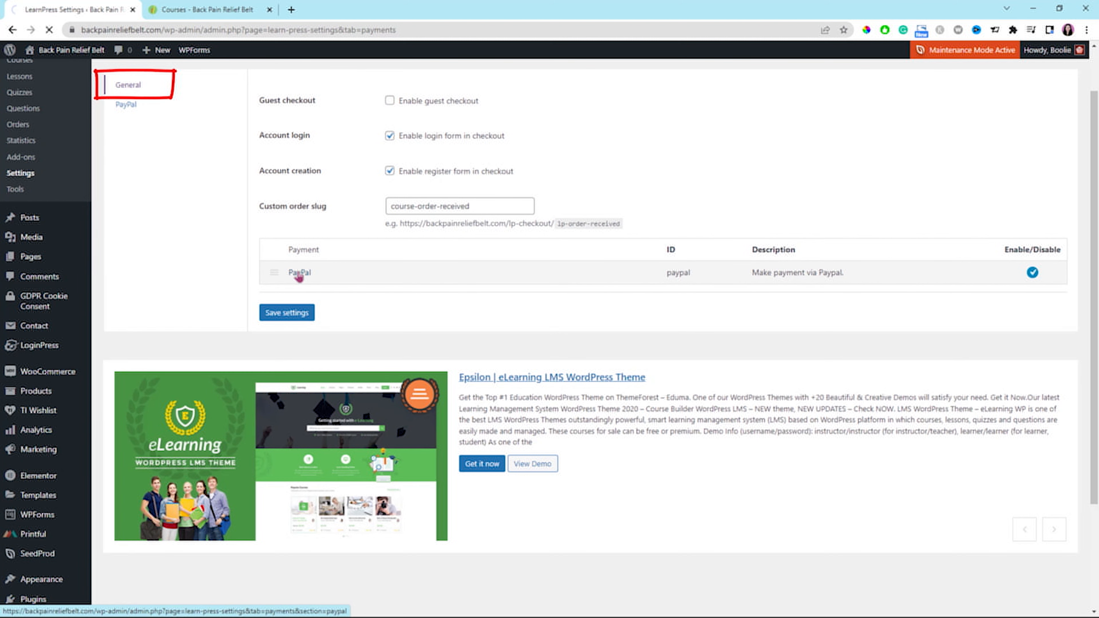
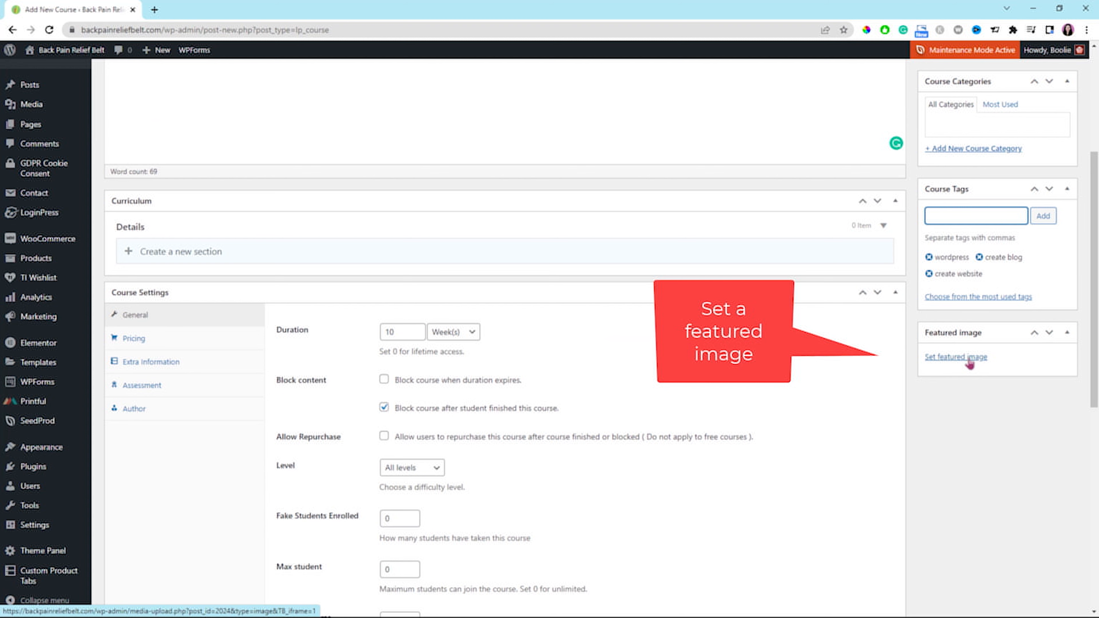
Set the newsletter subscription desktop photo from the media library as the course's featured image.
click(969, 360)
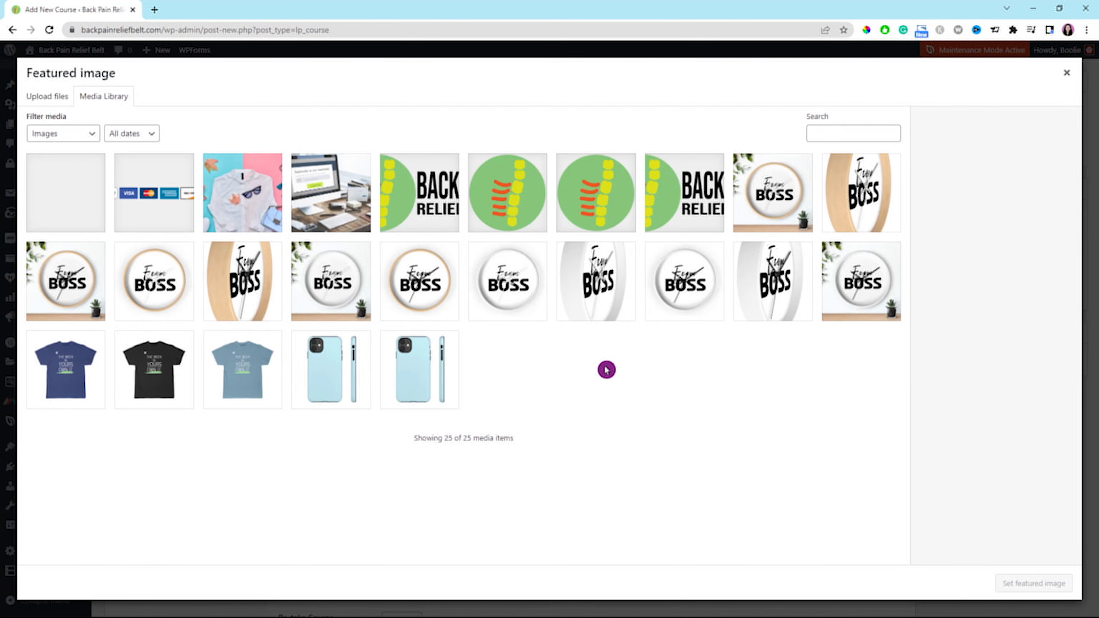
click(330, 212)
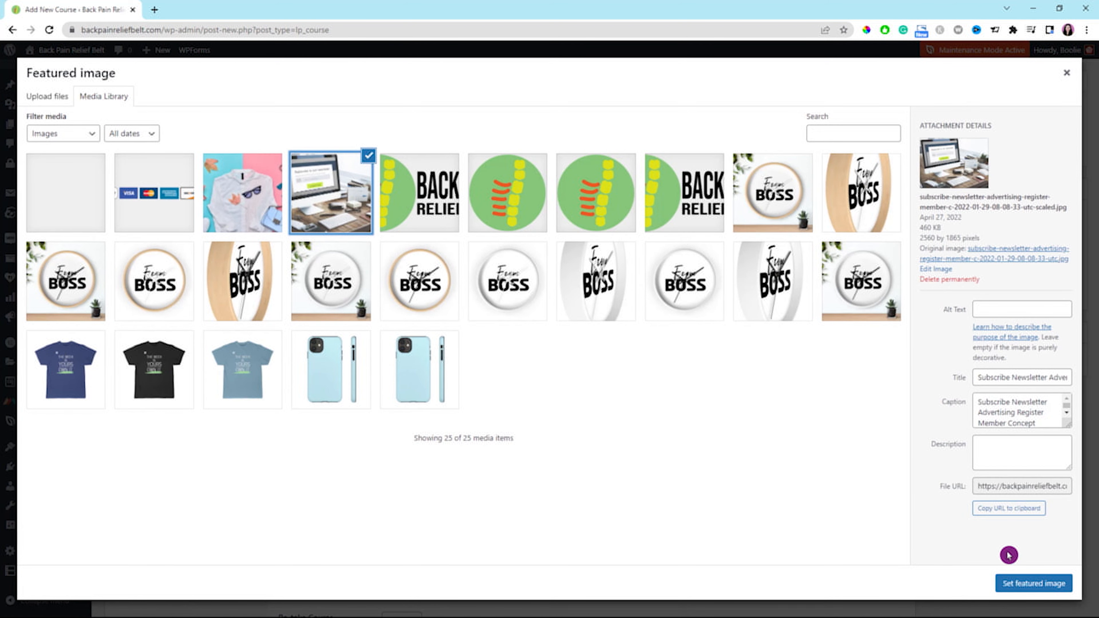
click(1034, 585)
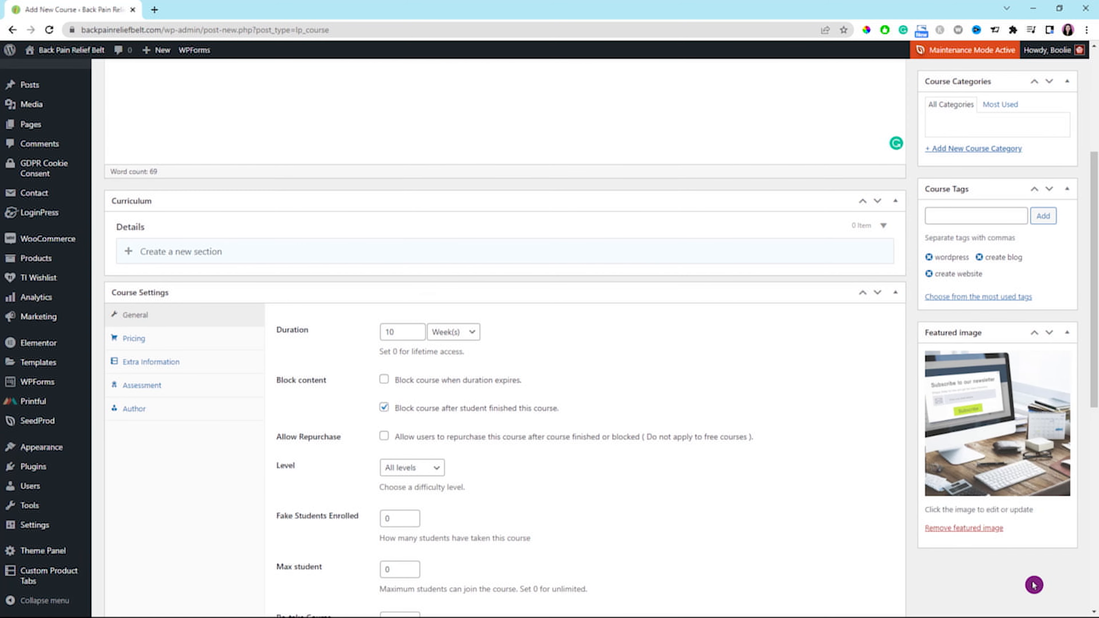
Insert the autumn fashion clothes image from the media library at the end of the course description.
scroll(520, 381, up, 4)
click(345, 170)
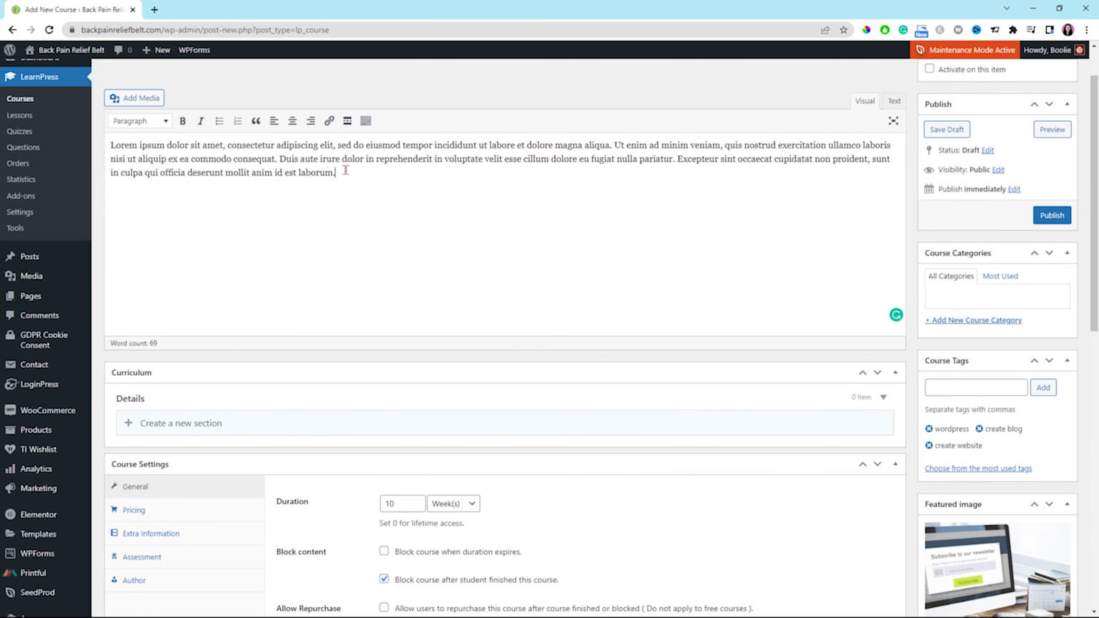
click(138, 104)
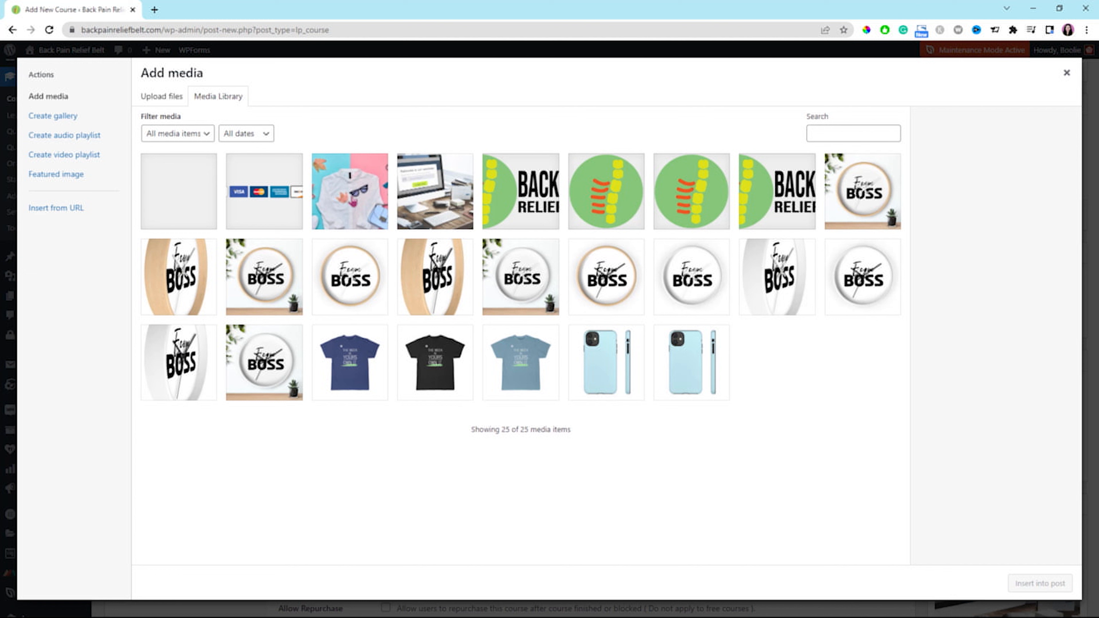
click(368, 207)
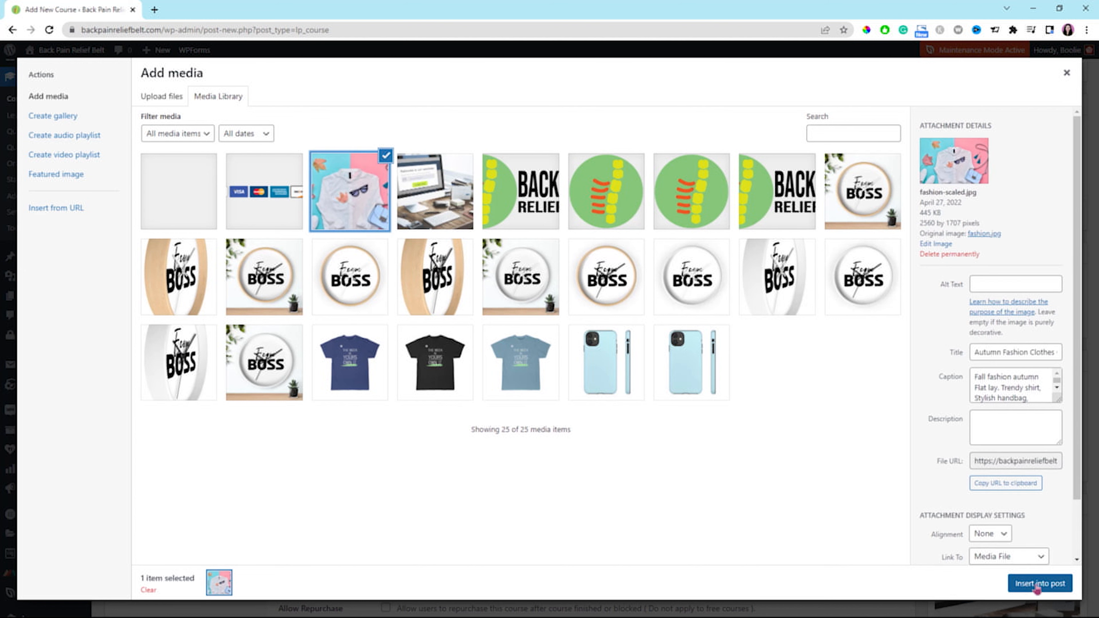
click(1038, 584)
scroll(661, 463, down, 2)
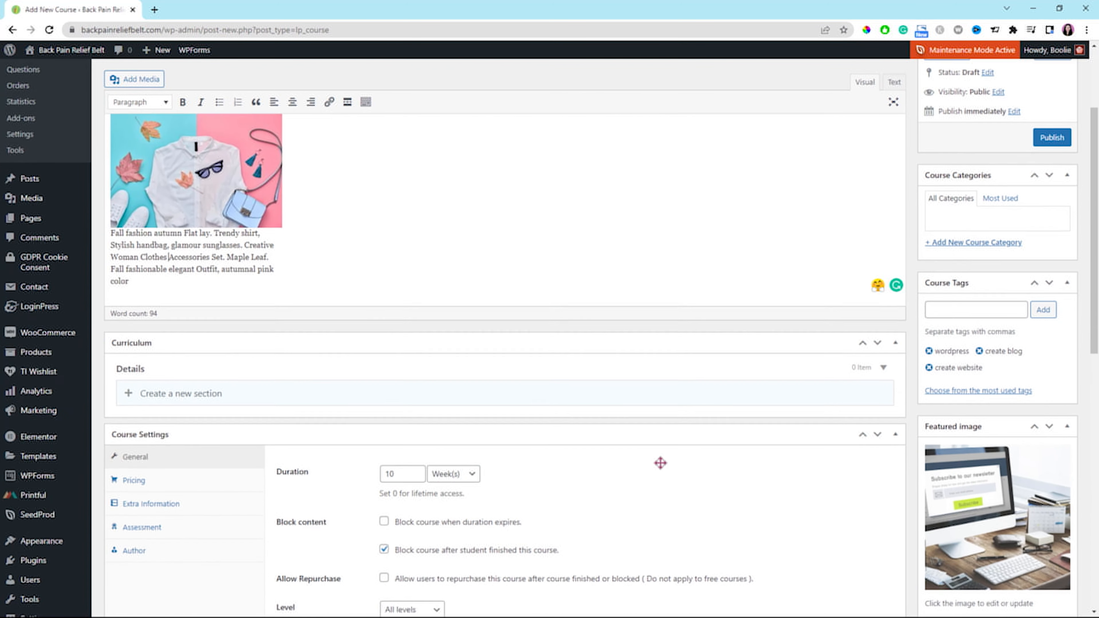
Create a section named Lesson 1 in the course curriculum.
scroll(660, 462, down, 1)
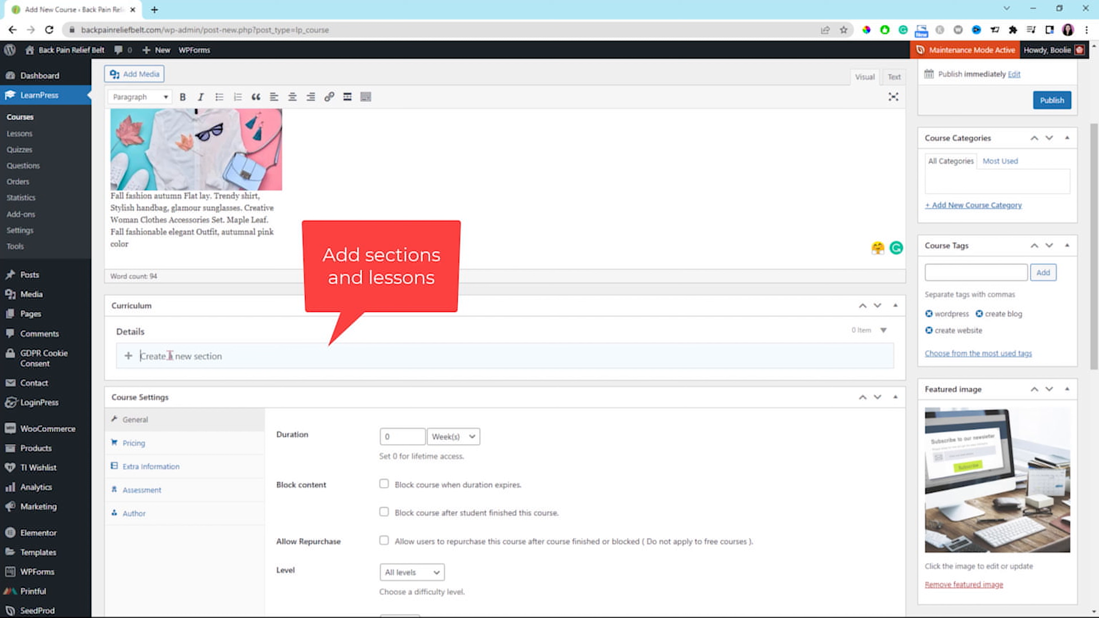
click(191, 363)
text(Lesson 1)
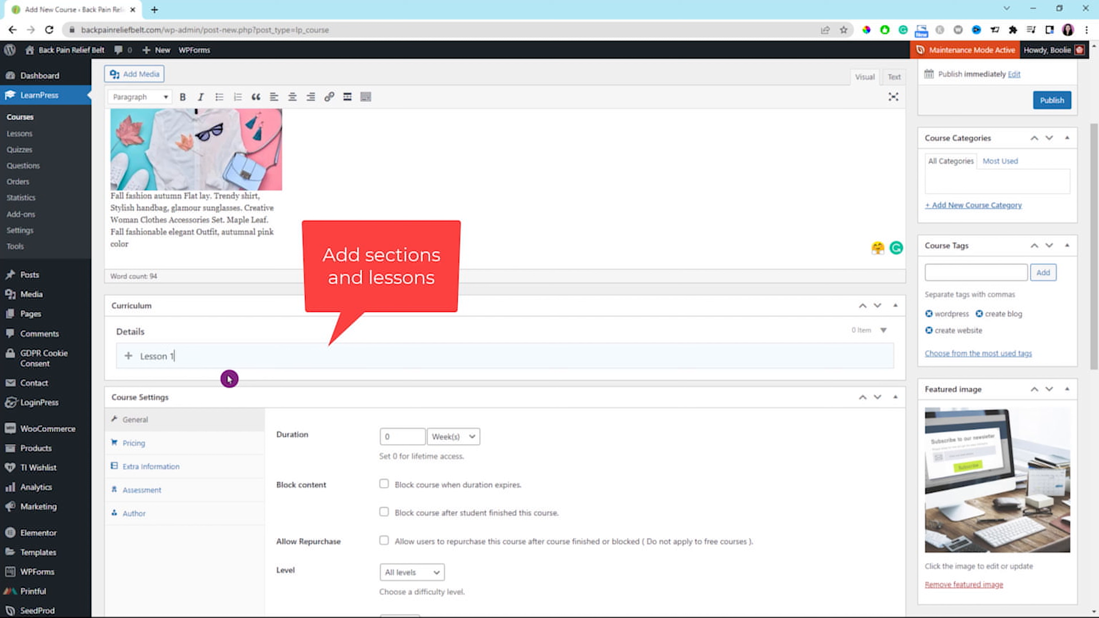
key(Return)
Add a lesson titled "How to install WordPress on SiteGround" to the Lesson 1 section.
click(181, 425)
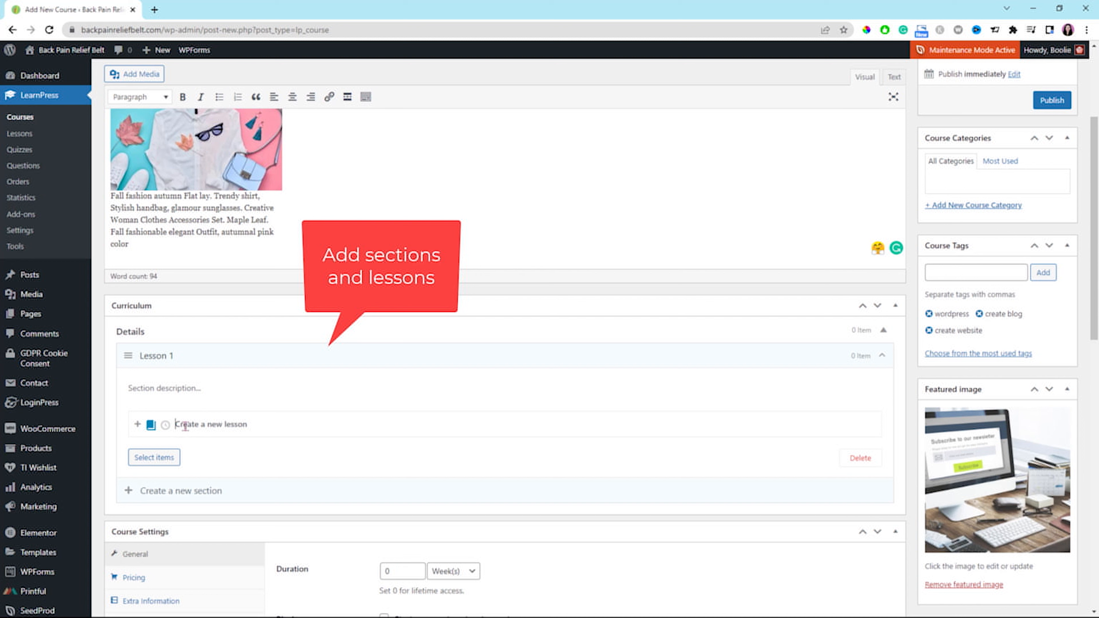
text(How to install WordPress oin Site)
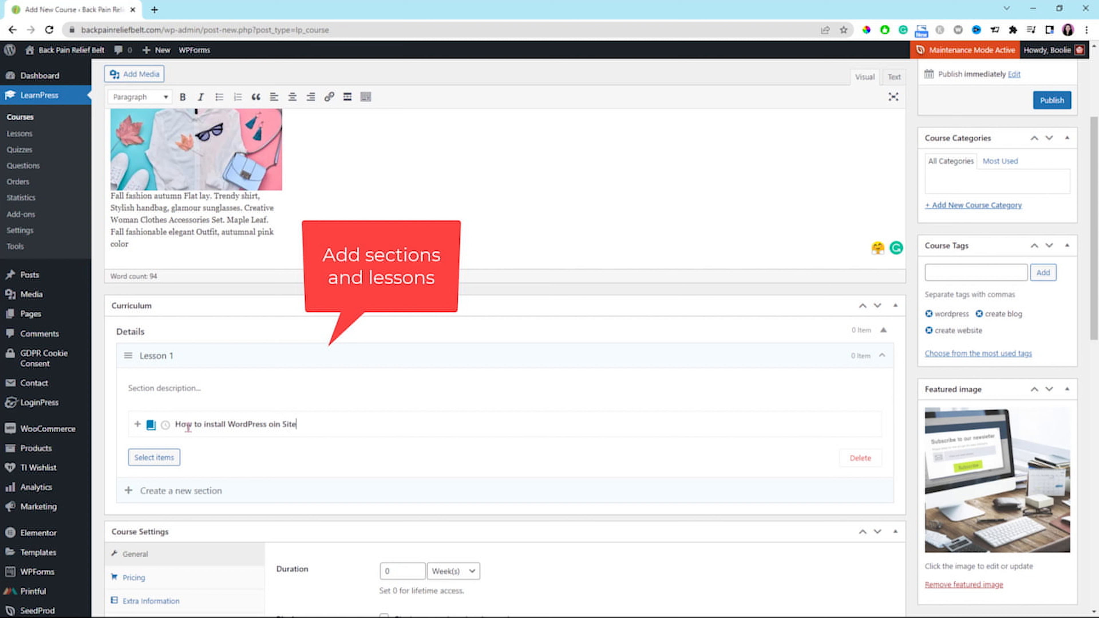
text(Ground)
key(Return)
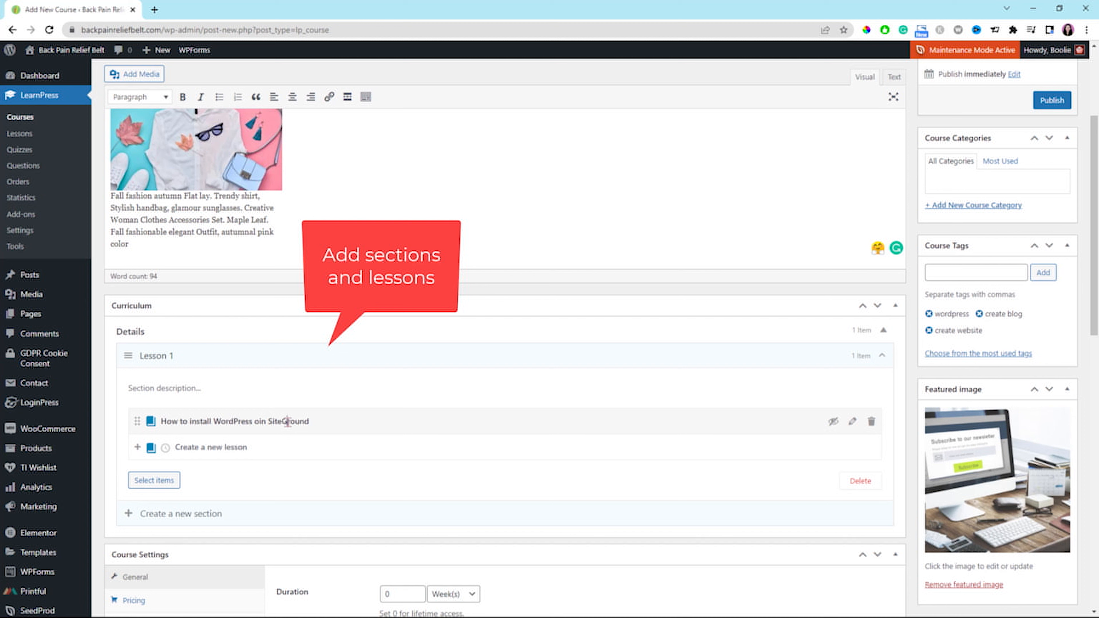
click(262, 421)
key(BackSpace)
Move the lesson "How to install WordPress on SiteGround" to the trash and confirm its removal.
click(875, 423)
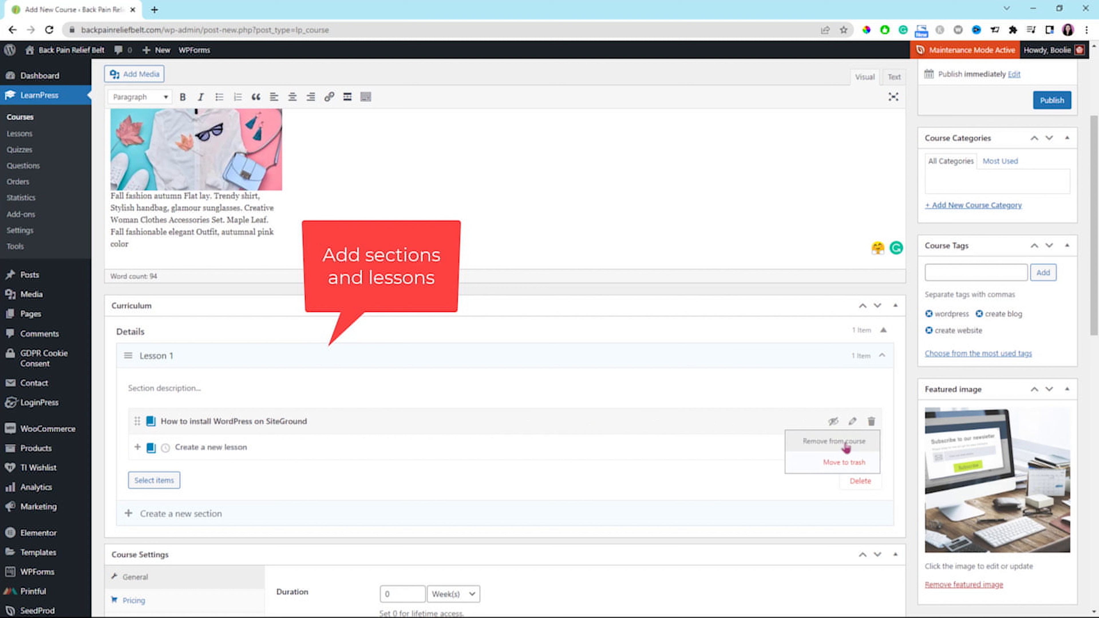
click(842, 463)
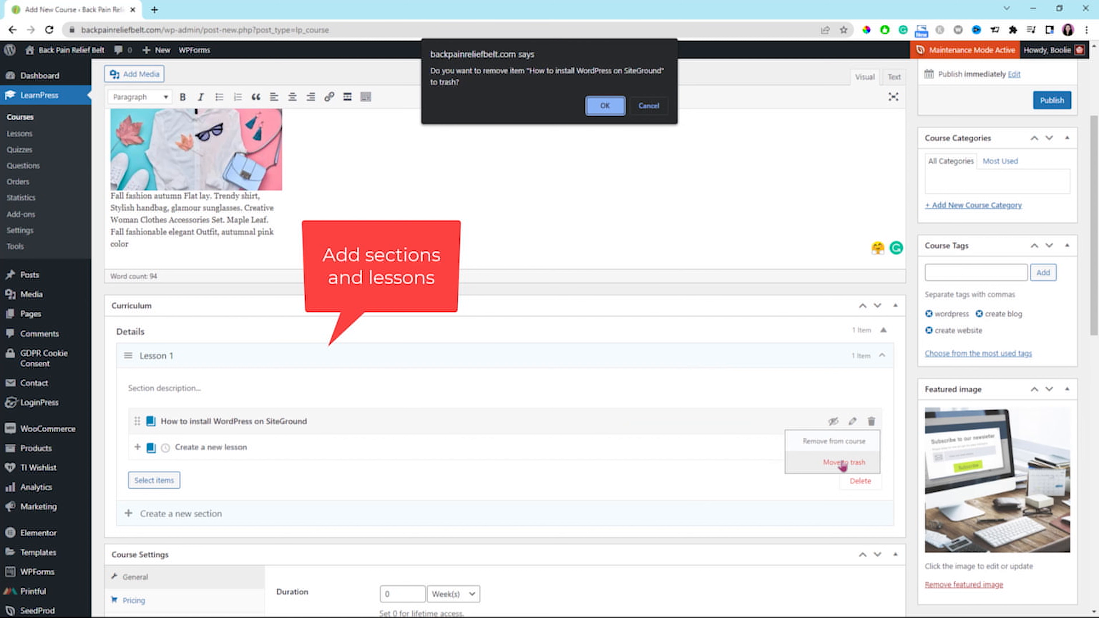
click(607, 109)
Enter "How to buy a domain name" as the title of a new lesson in the Lesson 1 section.
click(195, 424)
text(How to buy )
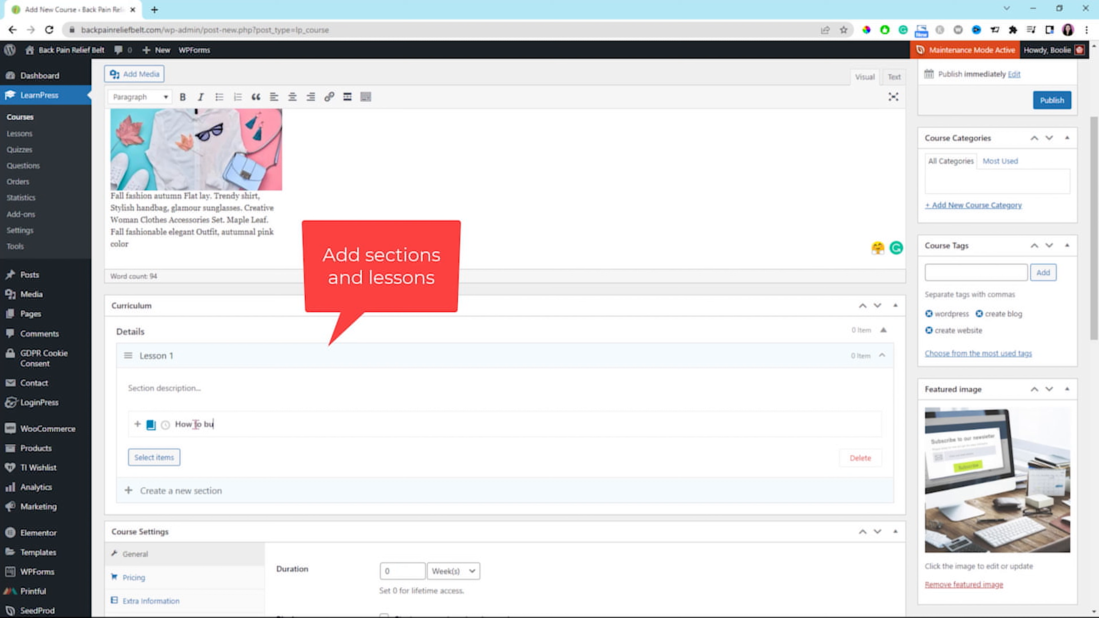
text(a domain name)
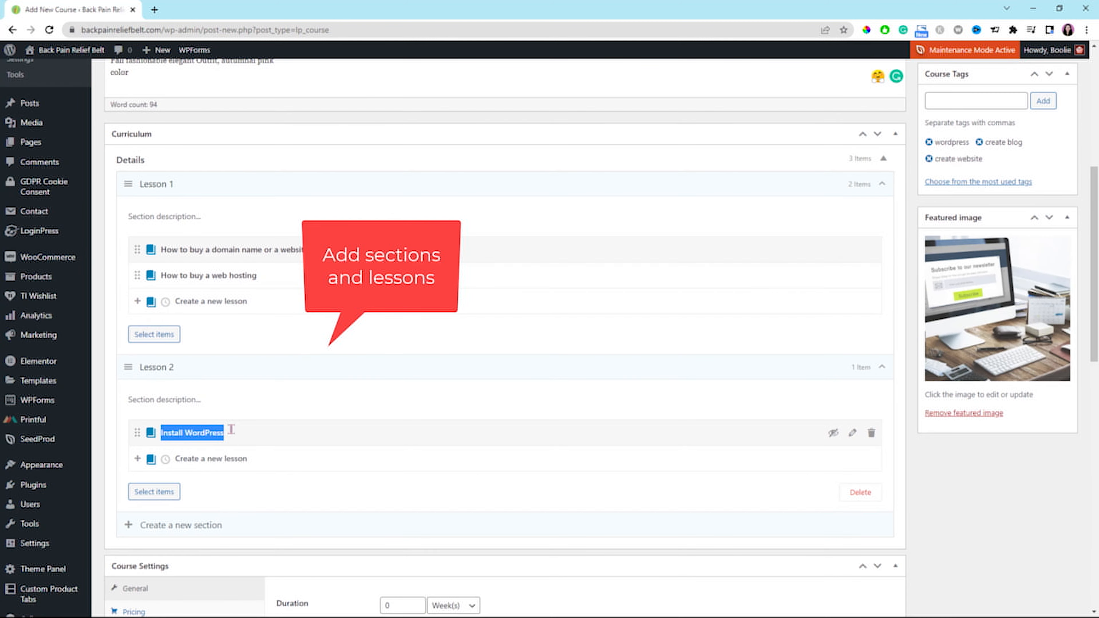
Replace the title of the lesson in the Lesson 2 section with "How to install WordPress on Siteground".
key(BackSpace)
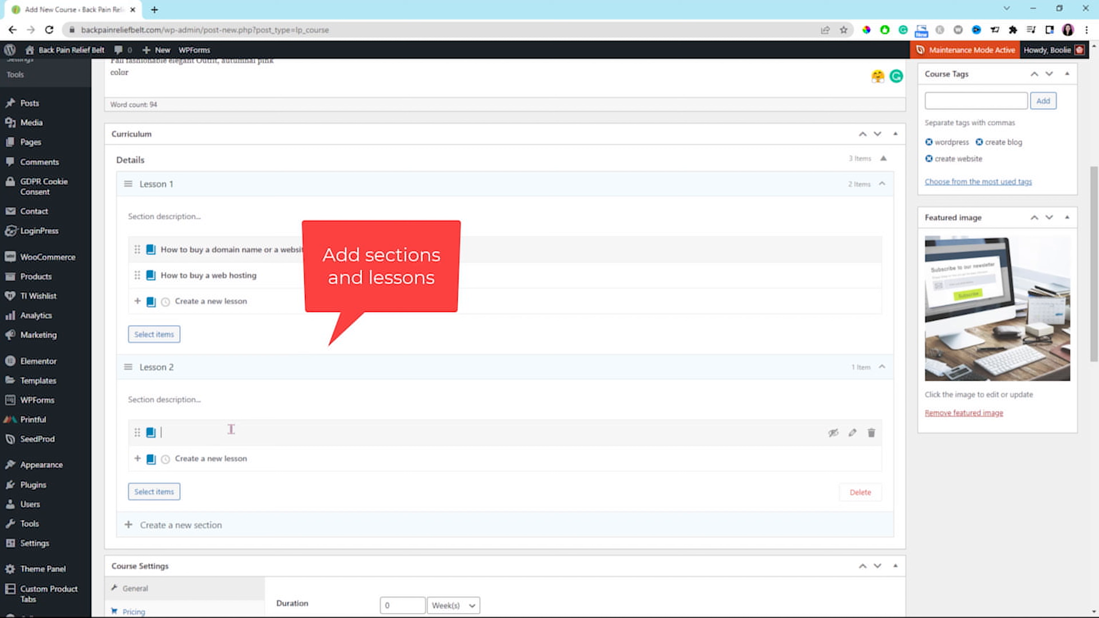
text(How to install WordPress on Siteground)
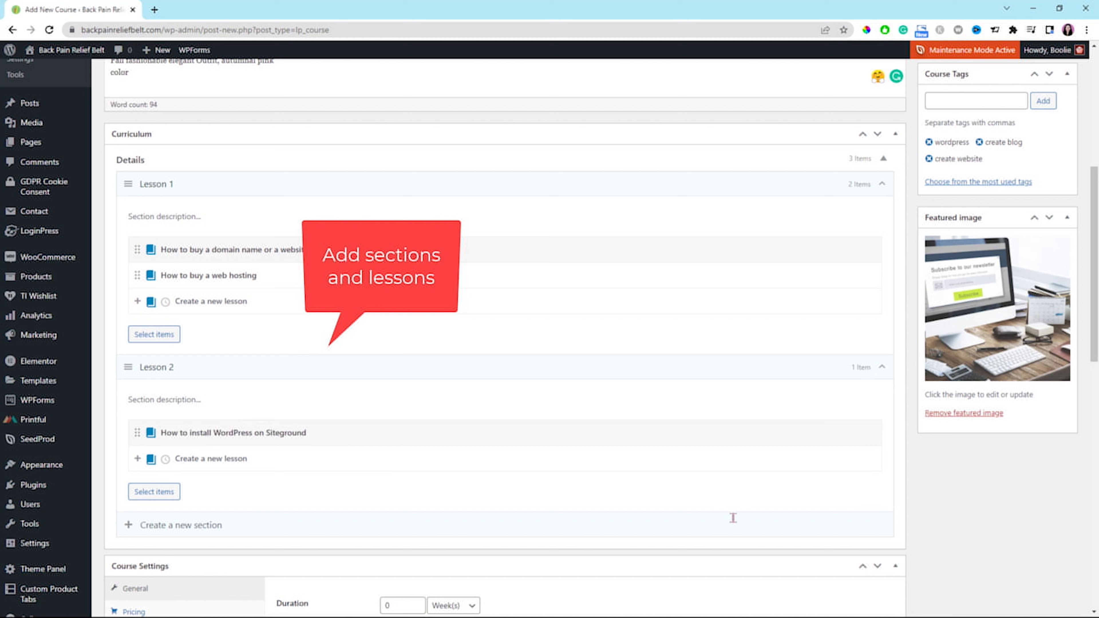
Set the course duration to 12 weeks in the general course settings.
click(471, 209)
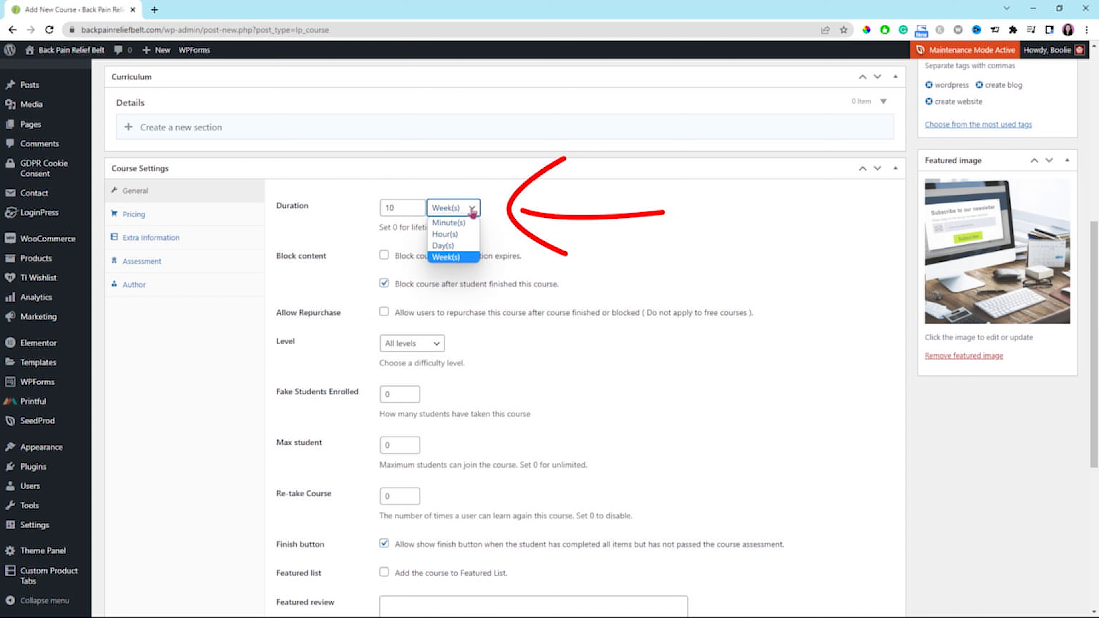
click(472, 210)
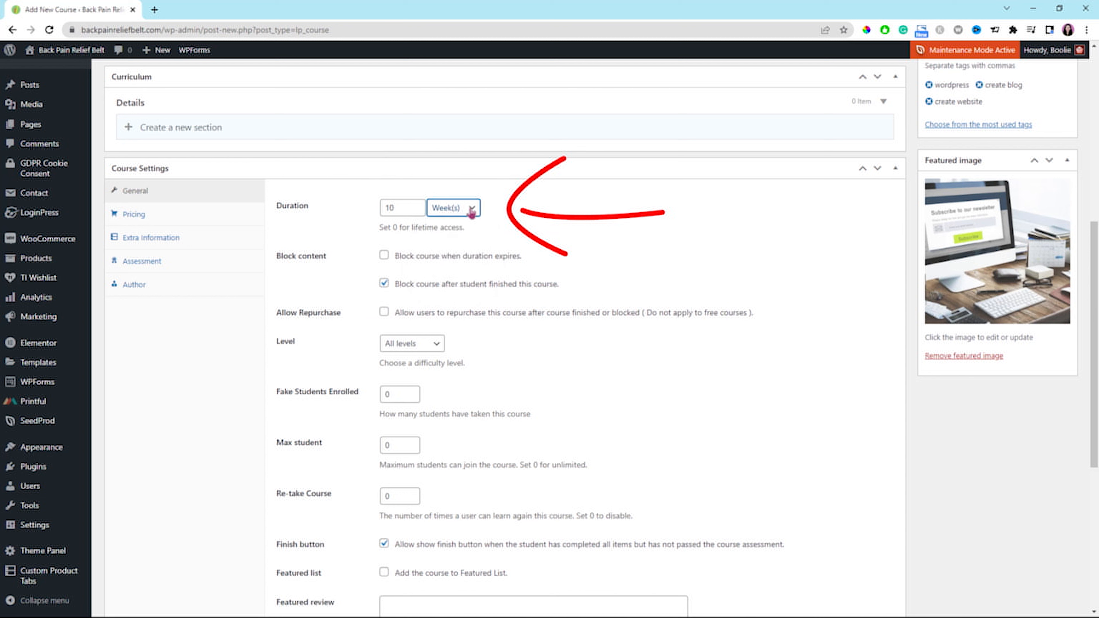
click(396, 210)
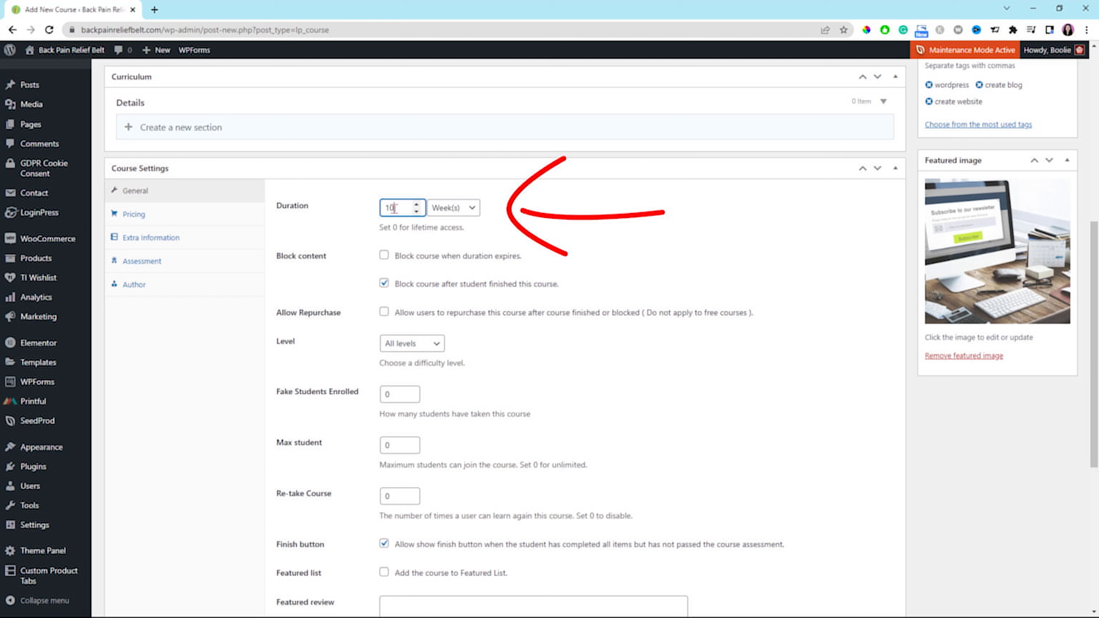
drag(395, 209, 391, 208)
text(2)
click(538, 222)
click(395, 222)
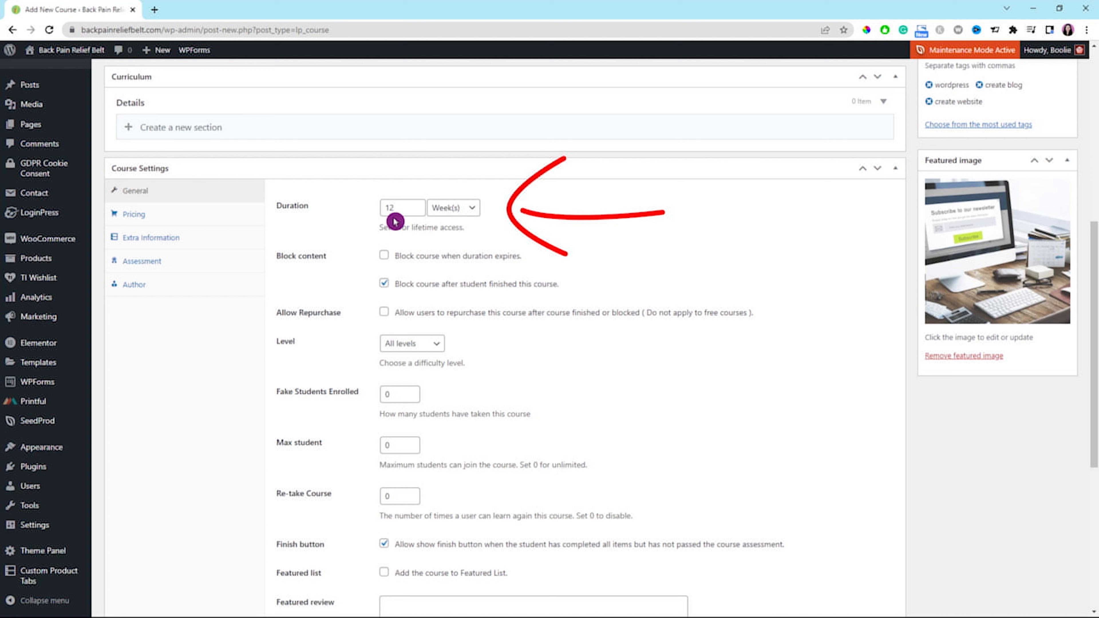
Set the course duration to 0 for lifetime access and disable blocking the course after a student finishes it.
drag(401, 208, 383, 207)
text(0)
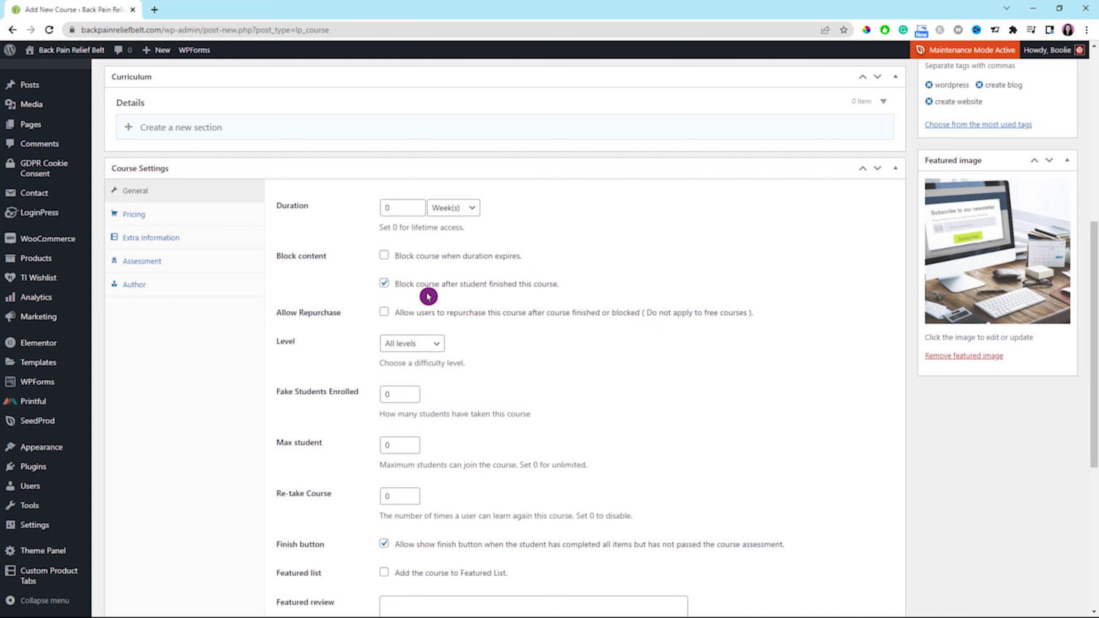
click(383, 284)
Set the course's difficulty level to Beginner.
scroll(579, 287, down, 1)
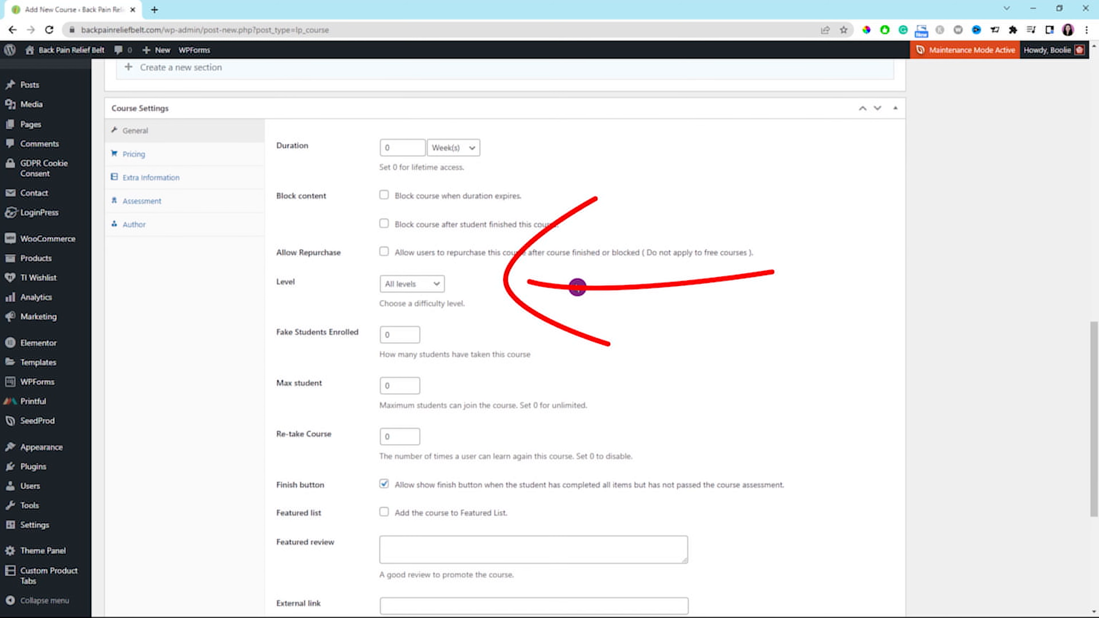
click(437, 287)
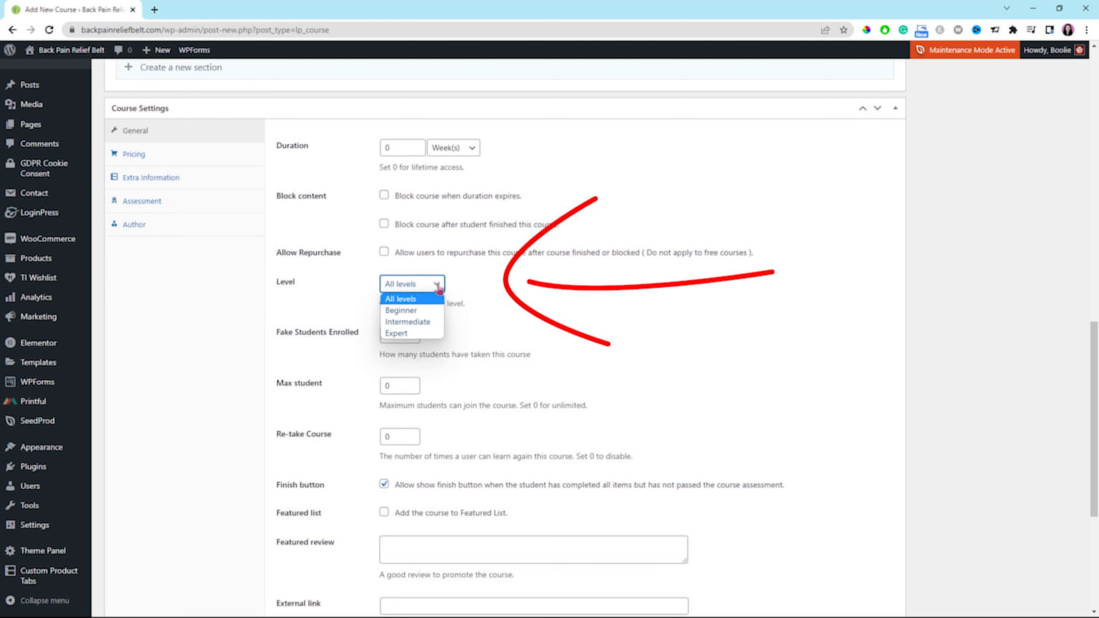
click(418, 311)
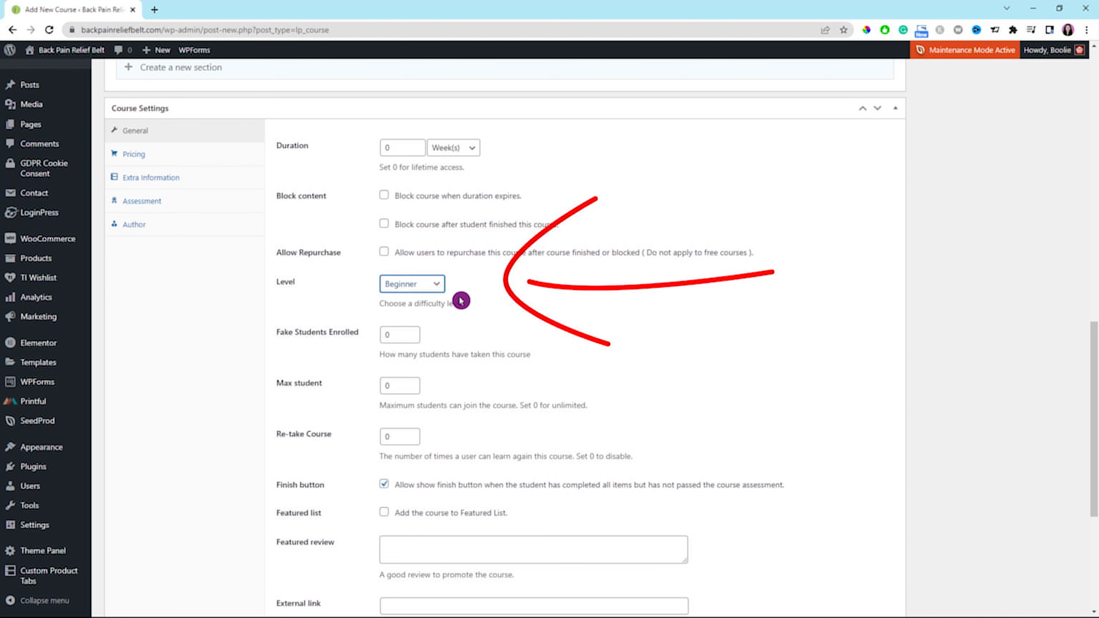
click(528, 303)
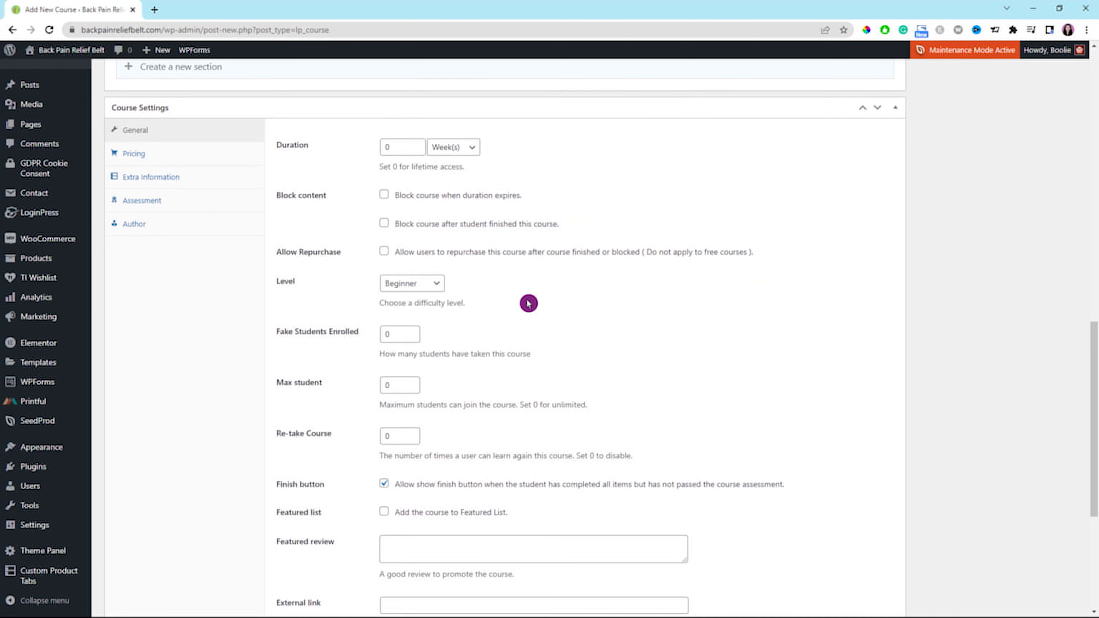
Set Fake Students Enrolled to 40 for the course.
scroll(528, 303, down, 1)
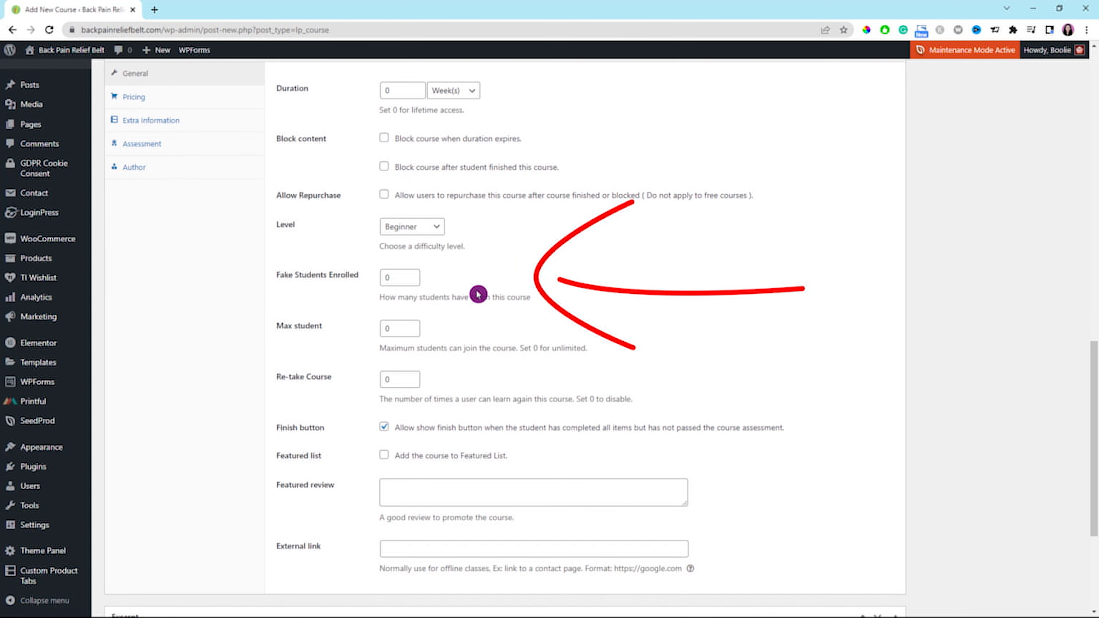
click(384, 275)
text(4)
click(480, 280)
Look over the re-take, finish button and featured options, and disallow comments in the course's Discussion settings.
scroll(411, 331, down, 1)
click(399, 322)
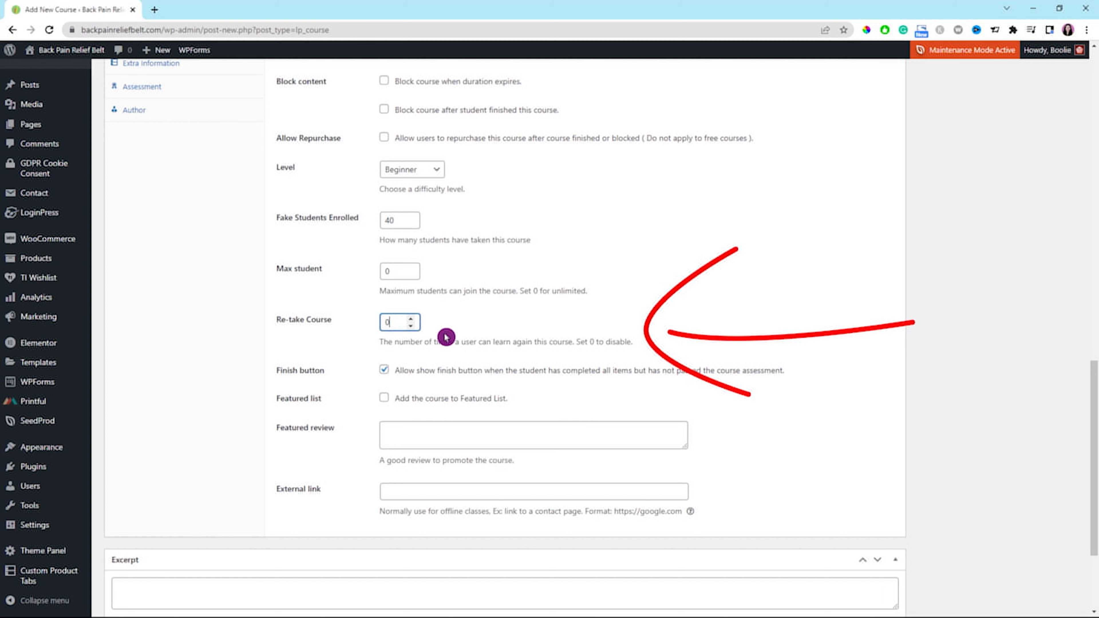
click(477, 347)
scroll(476, 346, down, 1)
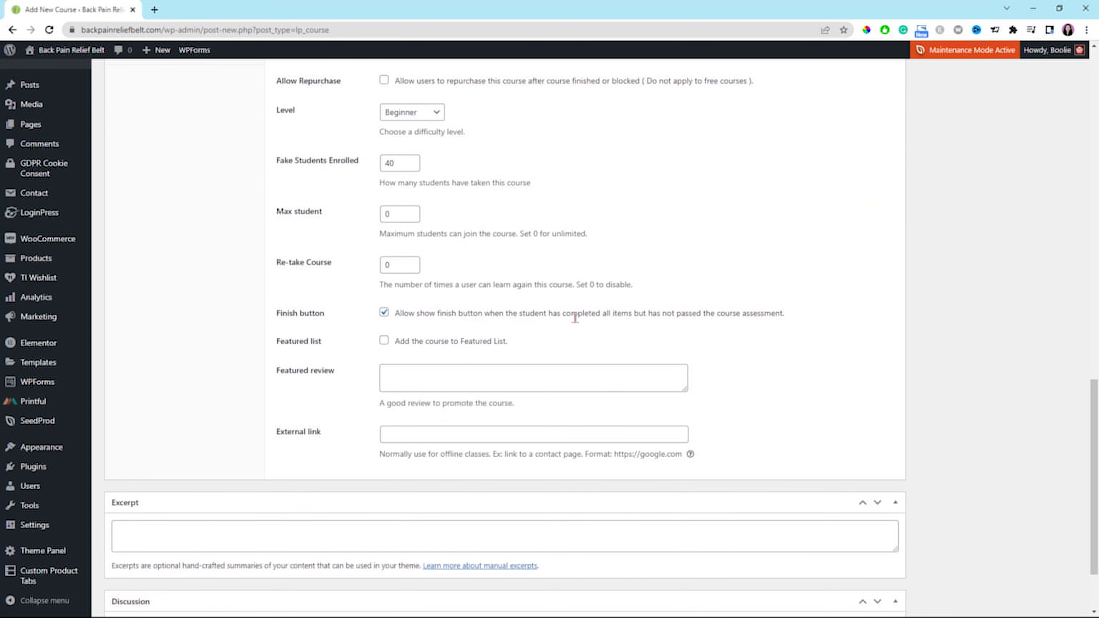
scroll(575, 318, down, 1)
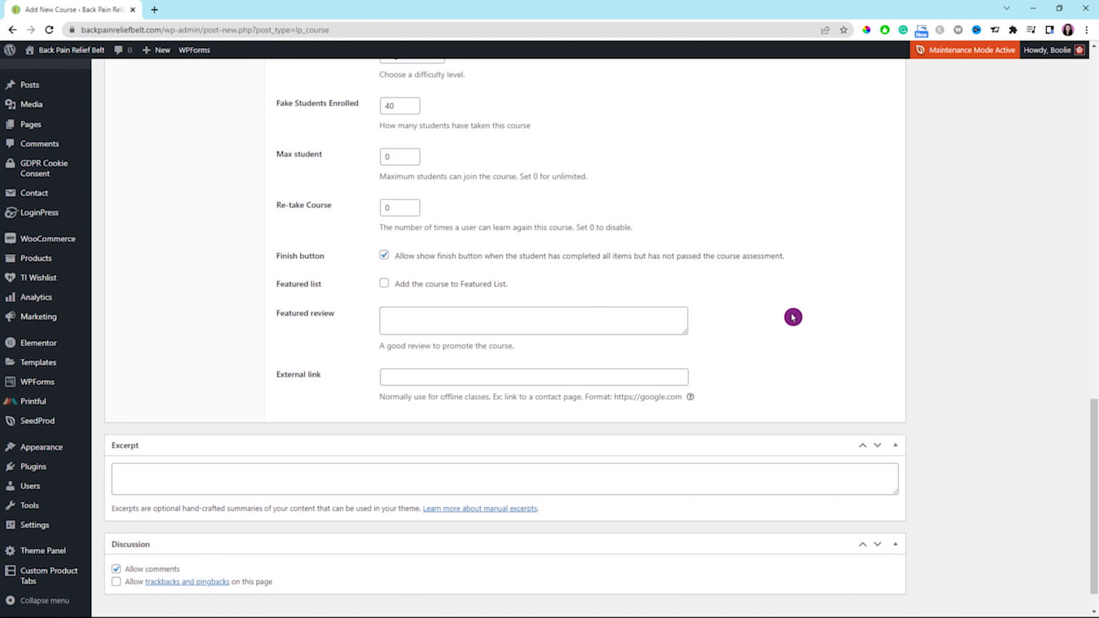
scroll(707, 437, down, 1)
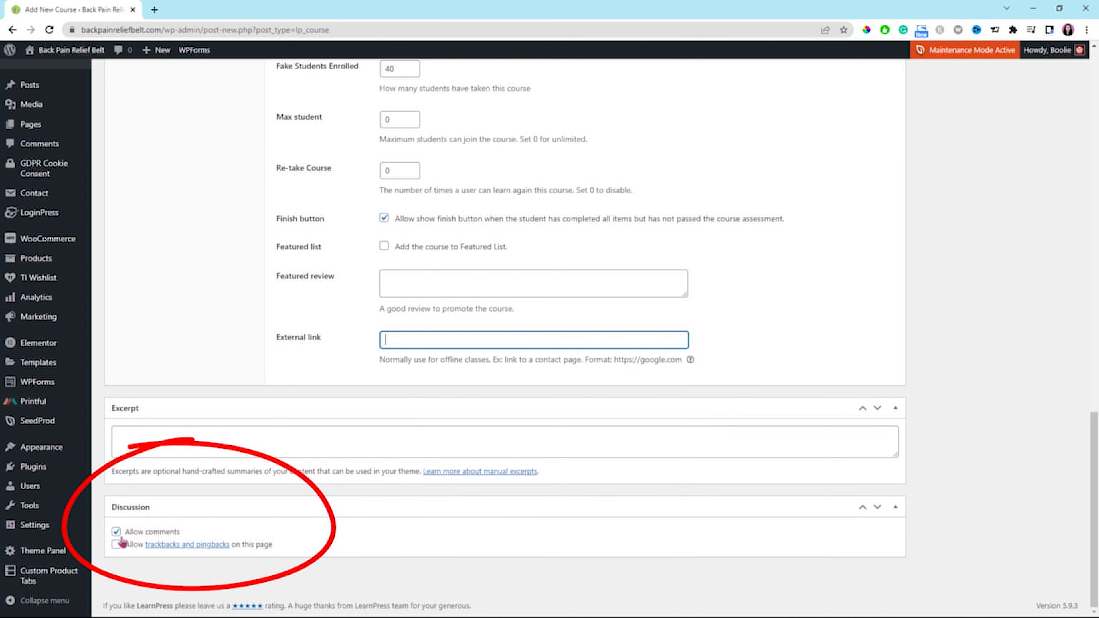
Set the course's regular price to 299 and its sale price to 199 in the pricing settings.
scroll(989, 435, up, 7)
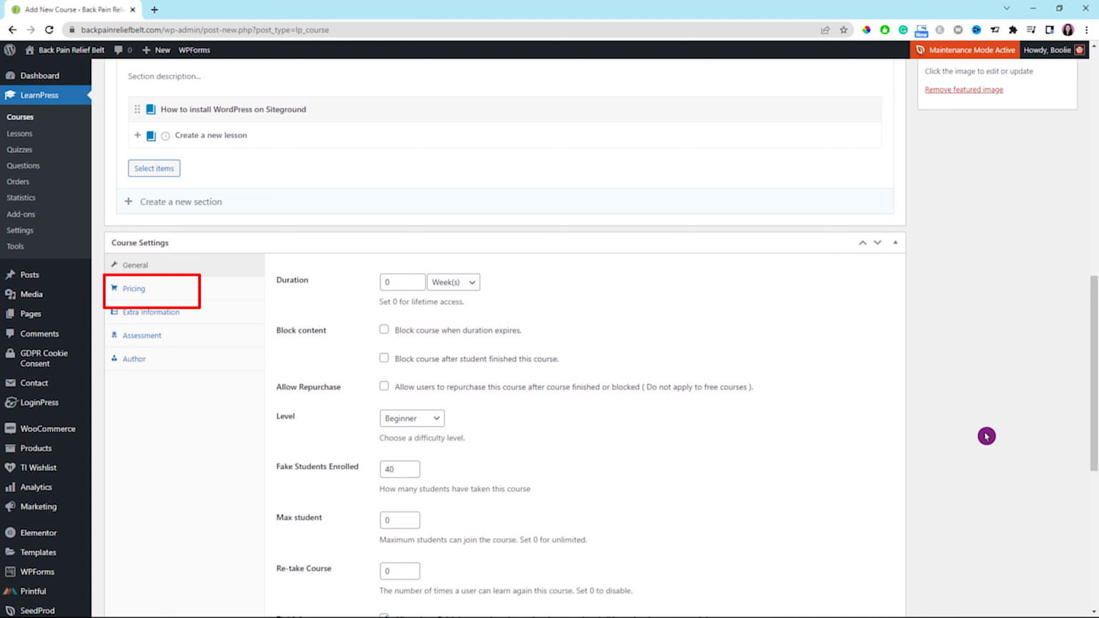
click(134, 294)
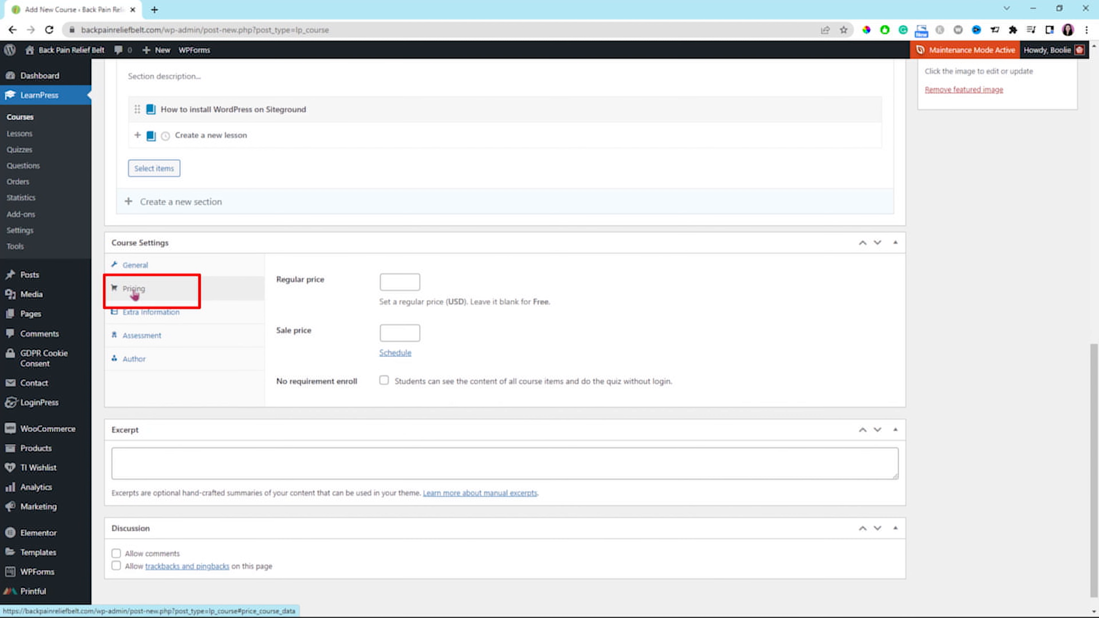
click(397, 279)
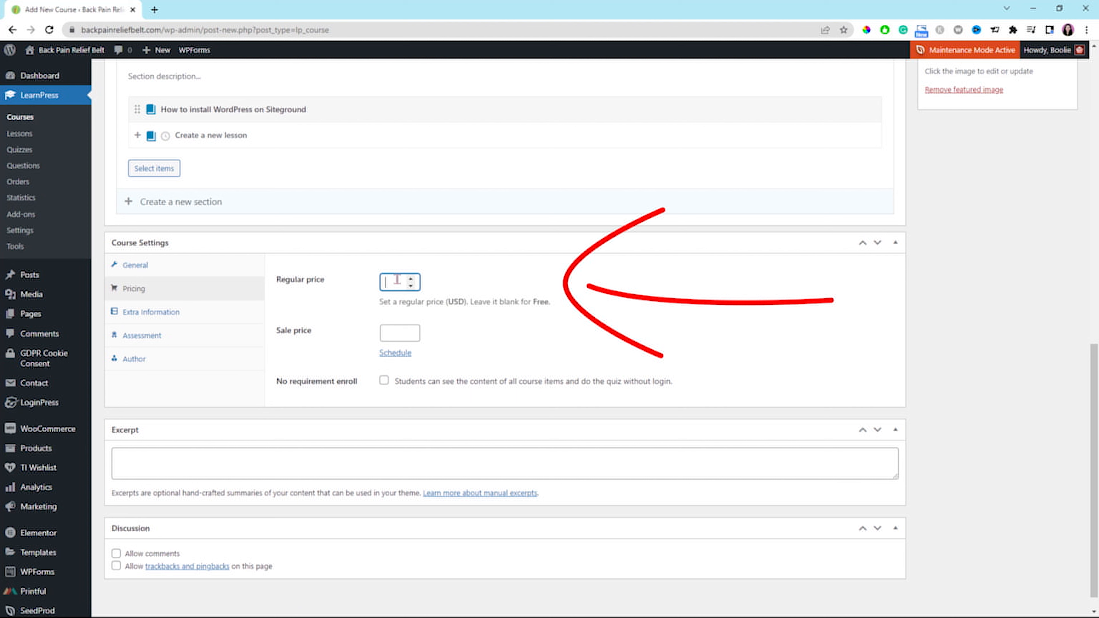
text(299)
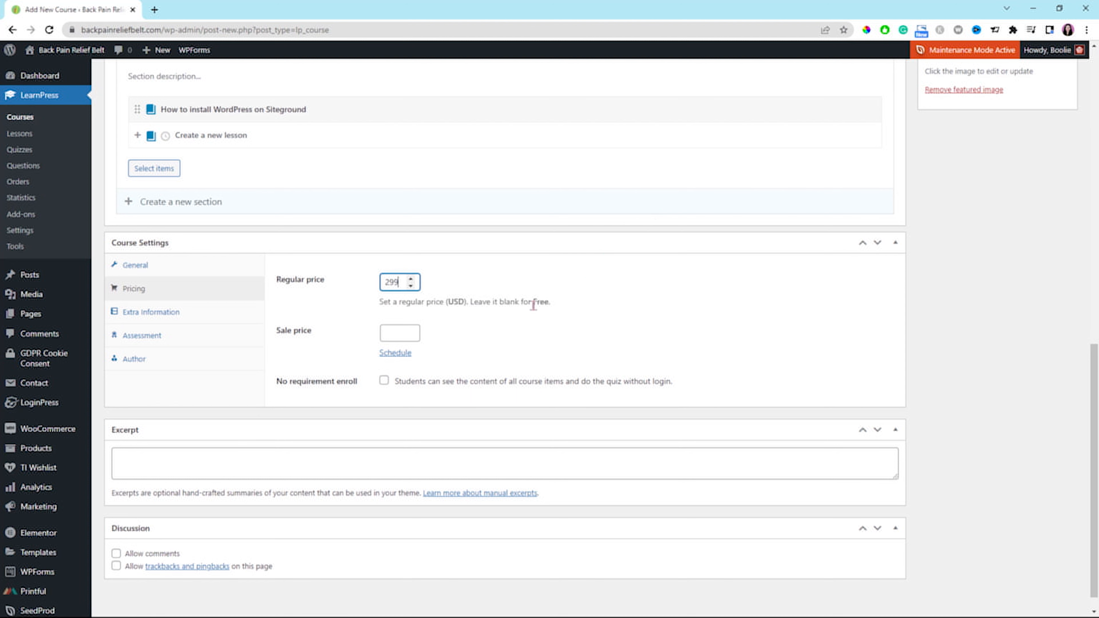
click(397, 334)
text(199)
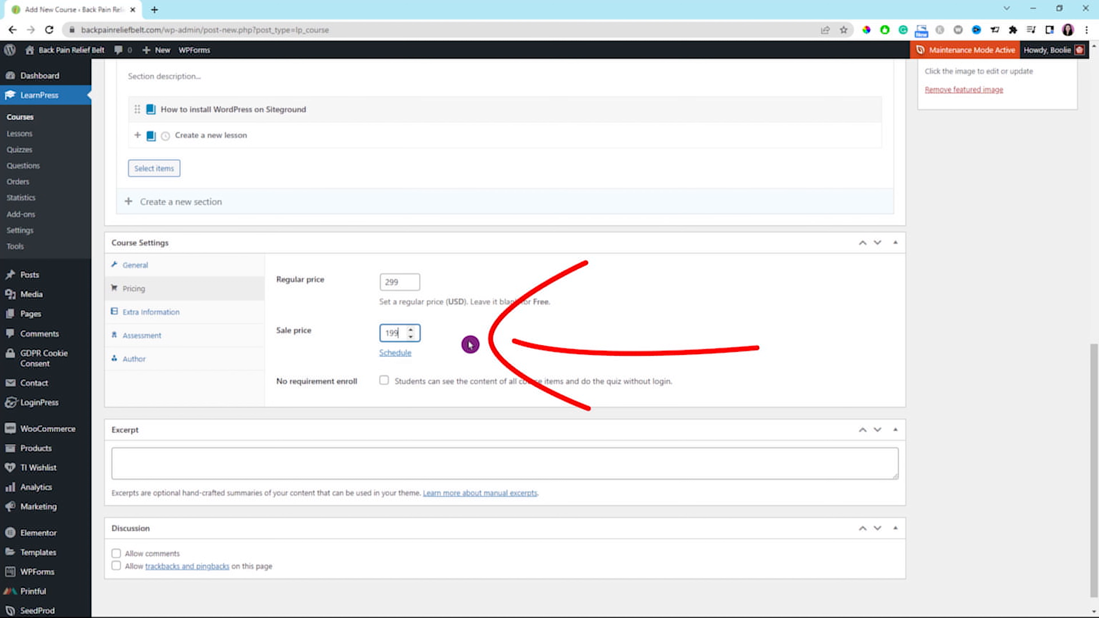
Add "No requirements" as the requirement and "anyone" as the target audience in the course's extra information.
click(471, 344)
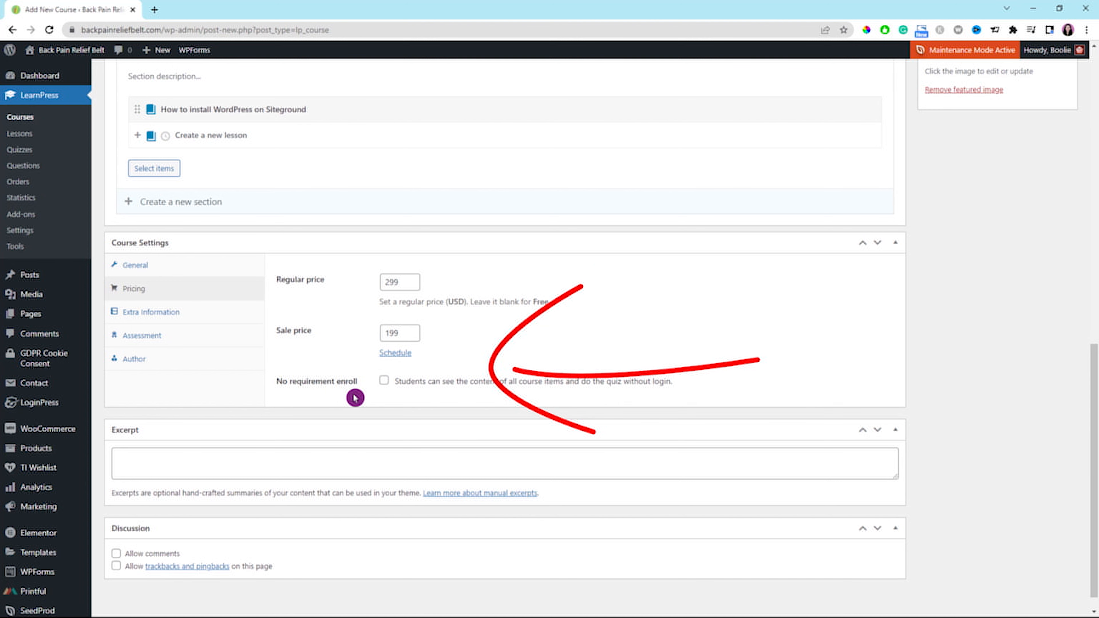
click(162, 318)
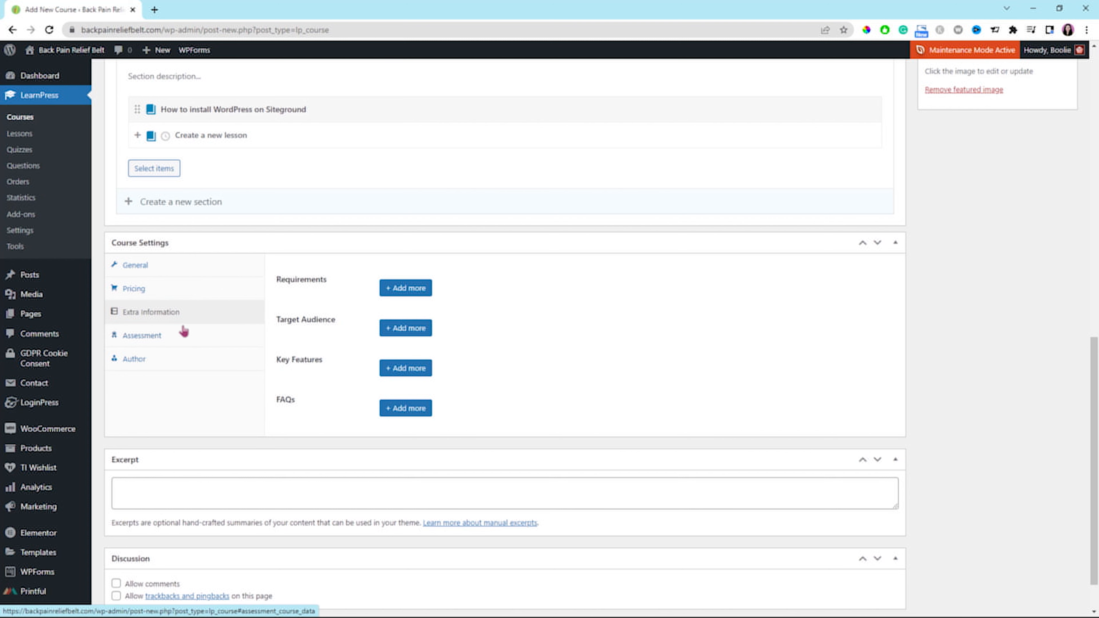
click(390, 292)
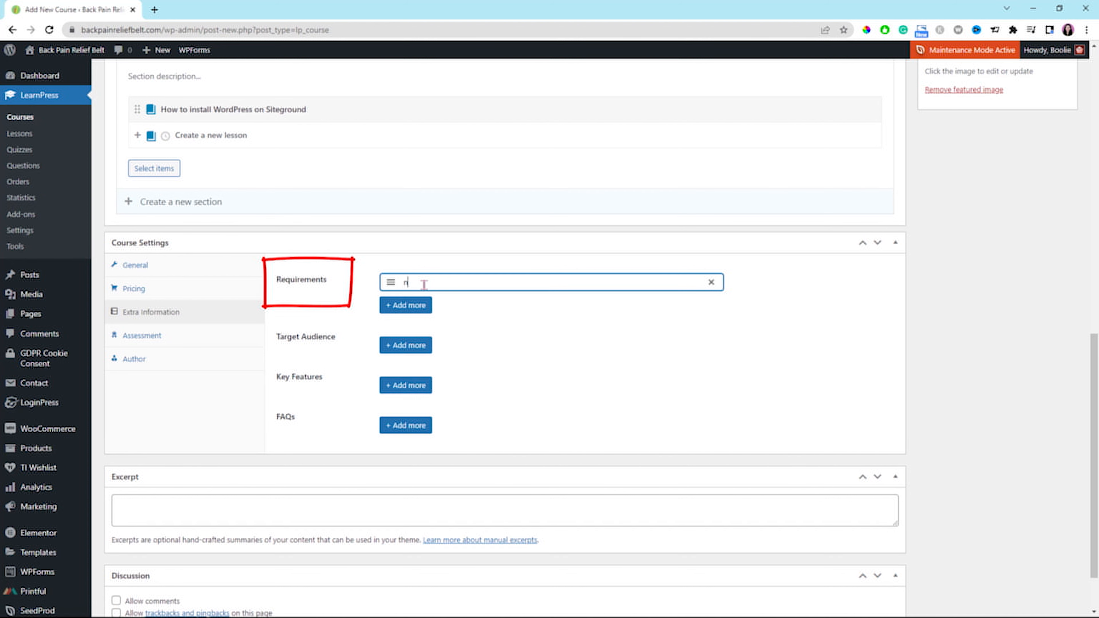
text(No requirements)
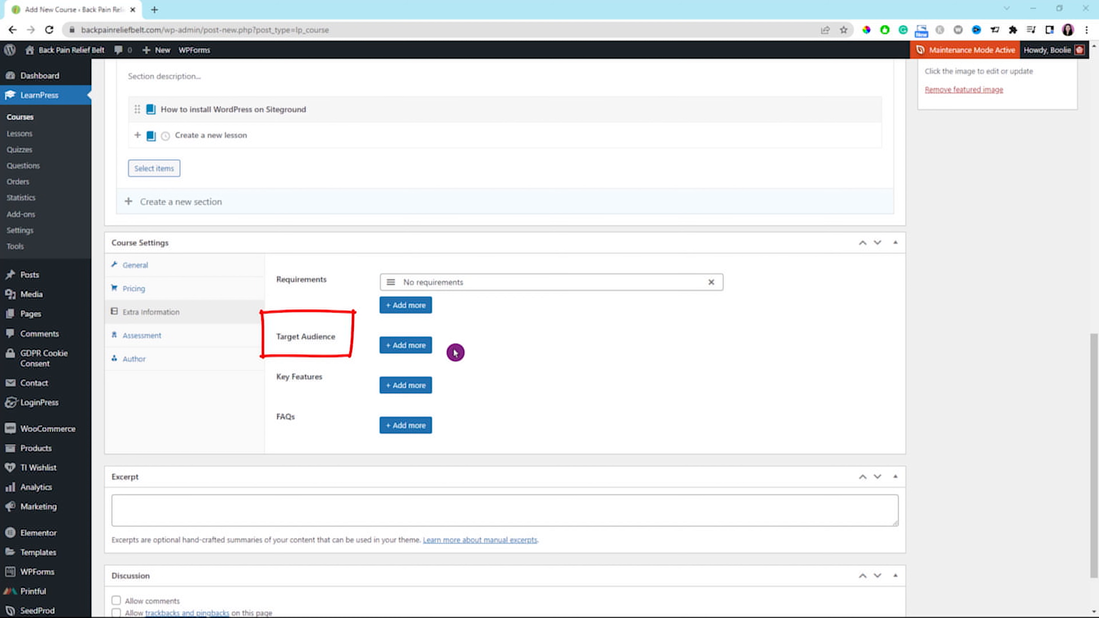
click(406, 345)
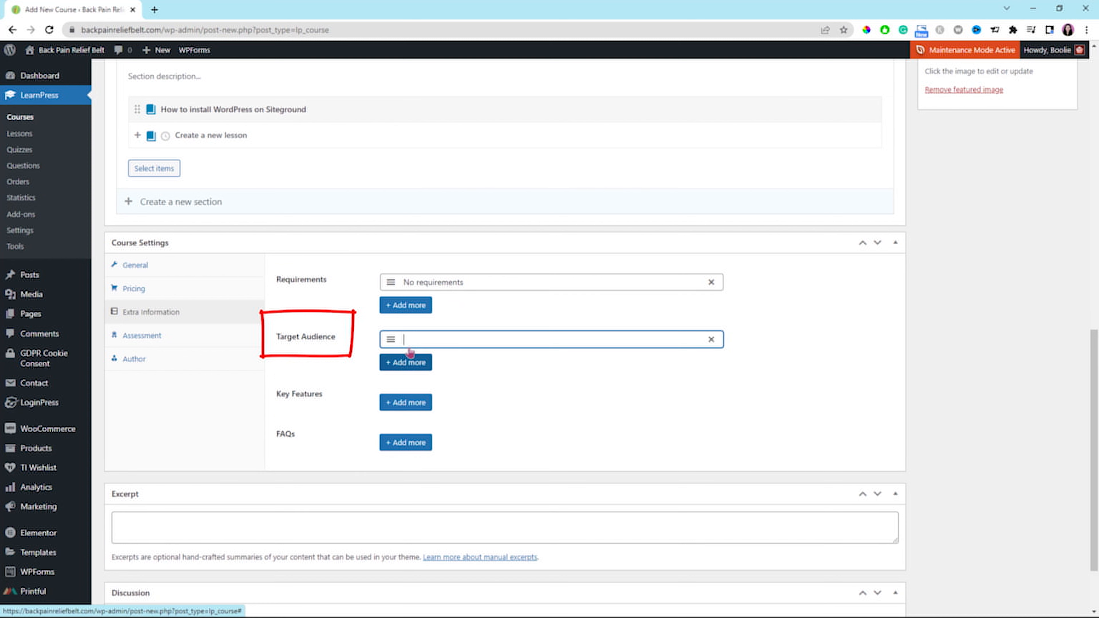
text(anyone)
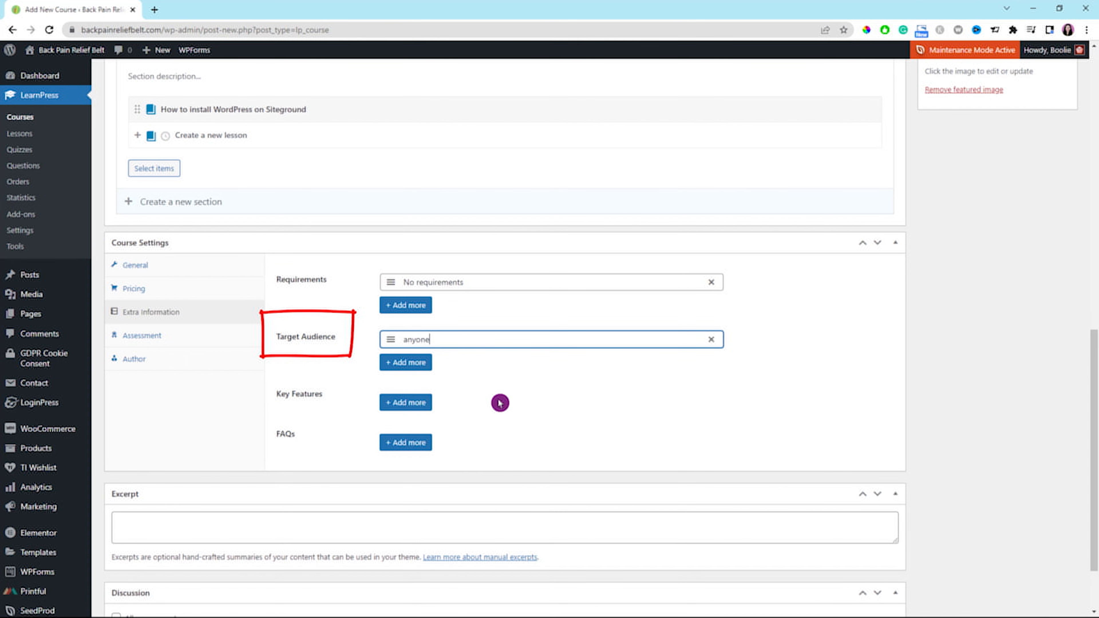
Add WordPress, Blog, Logo and Newsletter as key features in the course's extra information.
click(402, 405)
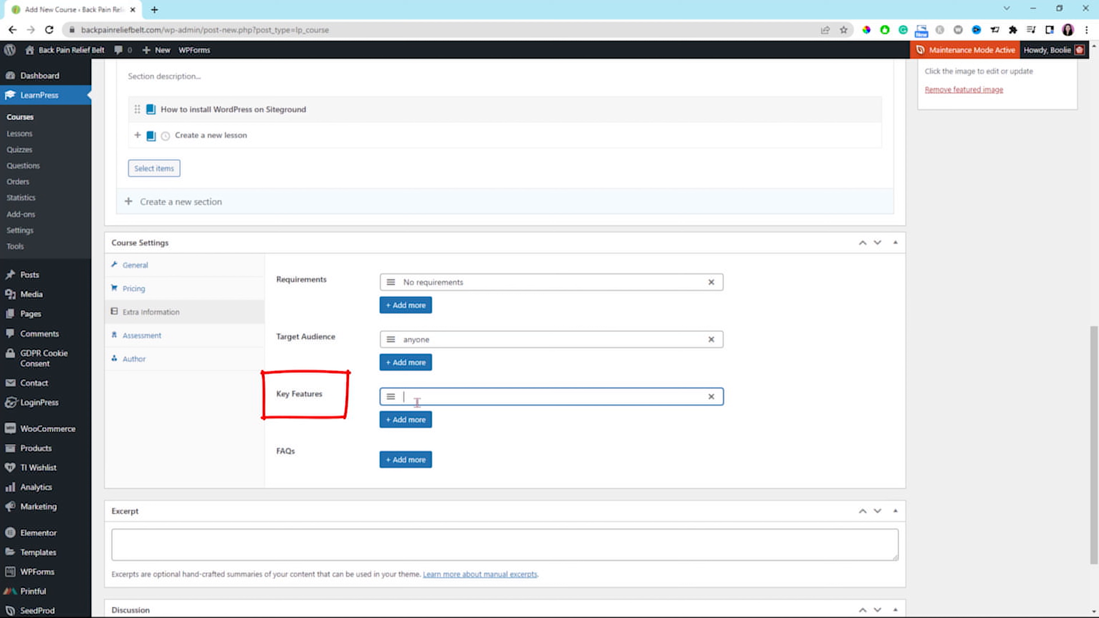
text(WordPress)
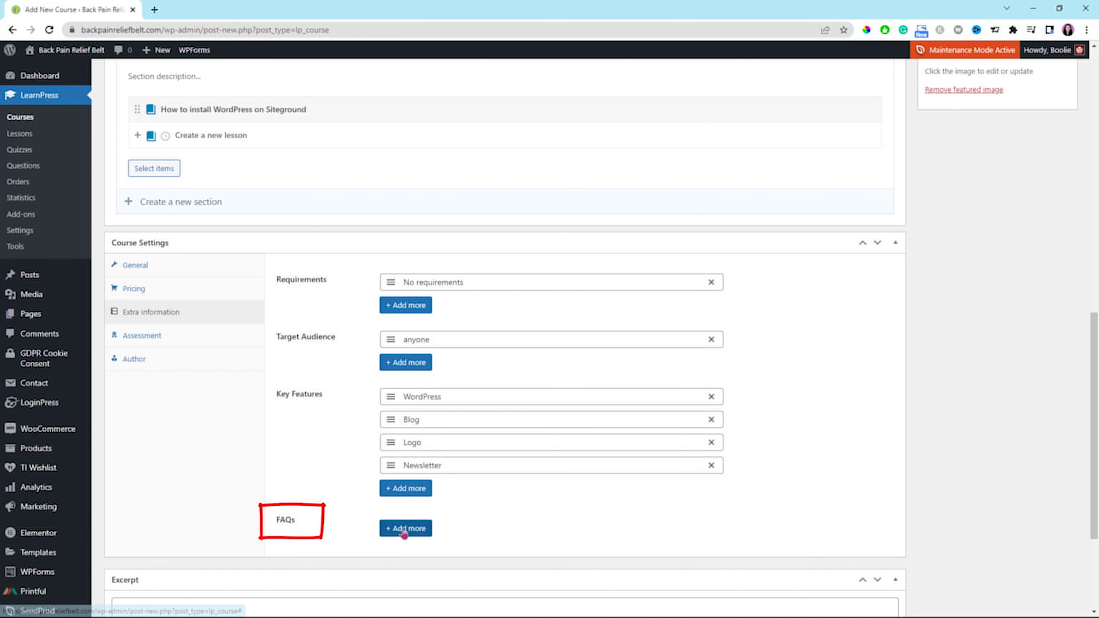
Add two FAQs, "Can I get my money back if I'm not happy witht he course?" and "Can anyone take this course?", both answered Yes.
click(405, 527)
scroll(437, 545, down, 3)
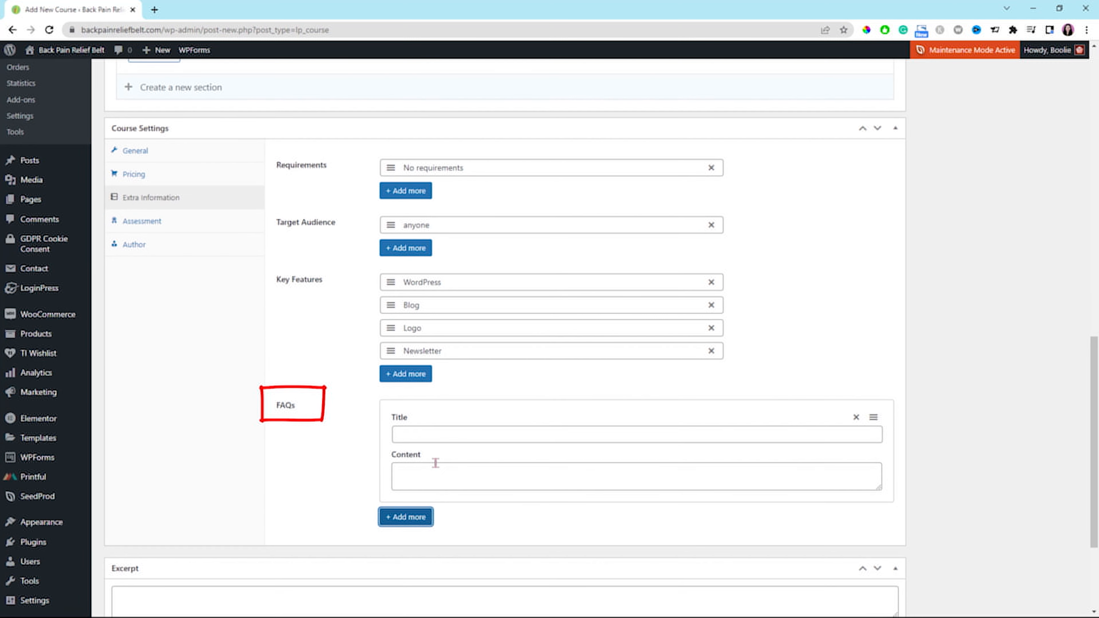
click(436, 434)
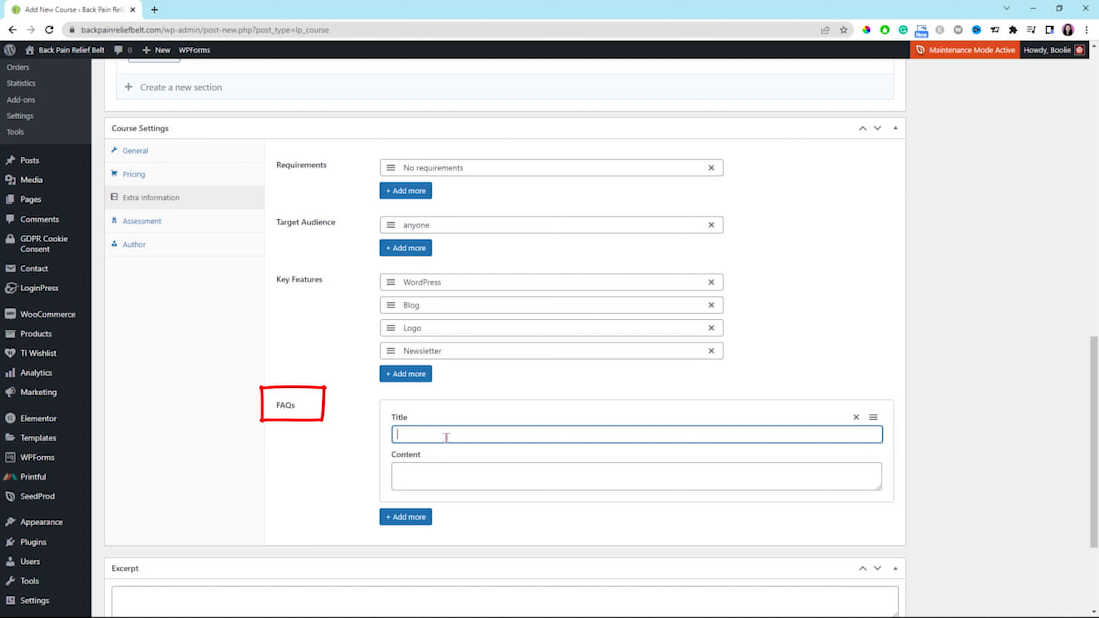
text(Can I get my money back if I'm not happy witht he course?)
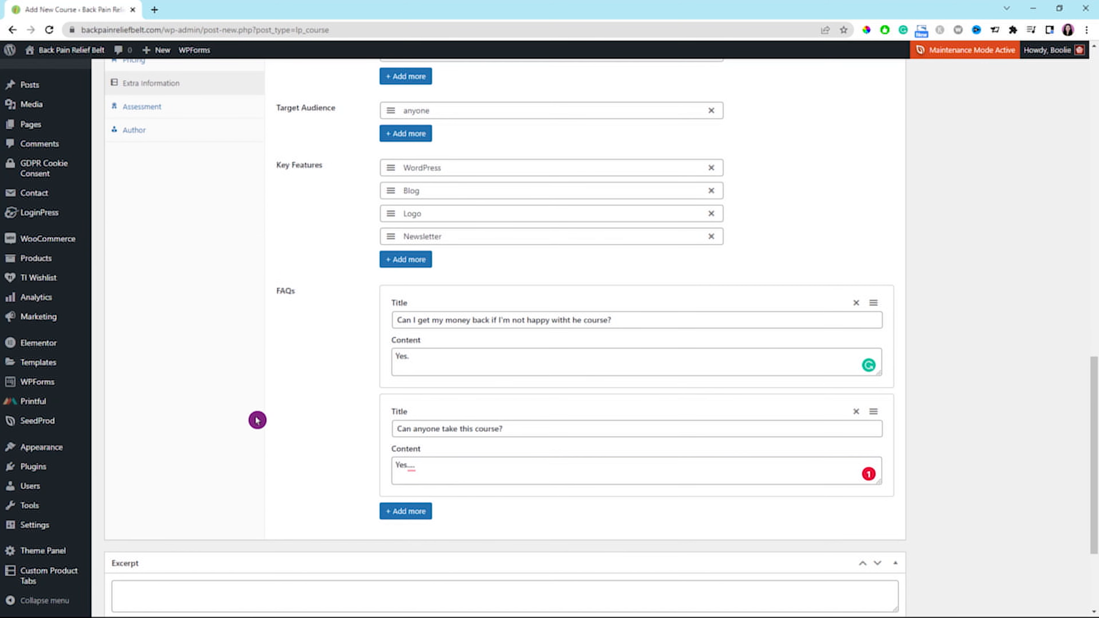
scroll(263, 417, up, 2)
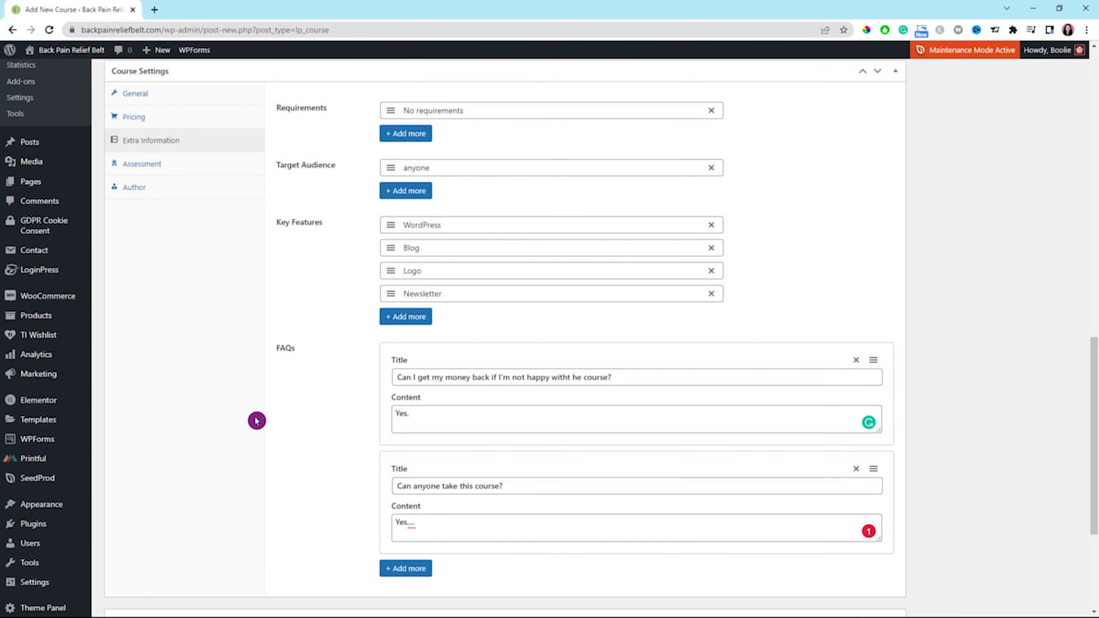
Open the course's assessment settings and read the explanation of the "Evaluate via lessons" method.
scroll(220, 420, up, 2)
scroll(220, 420, up, 1)
click(142, 335)
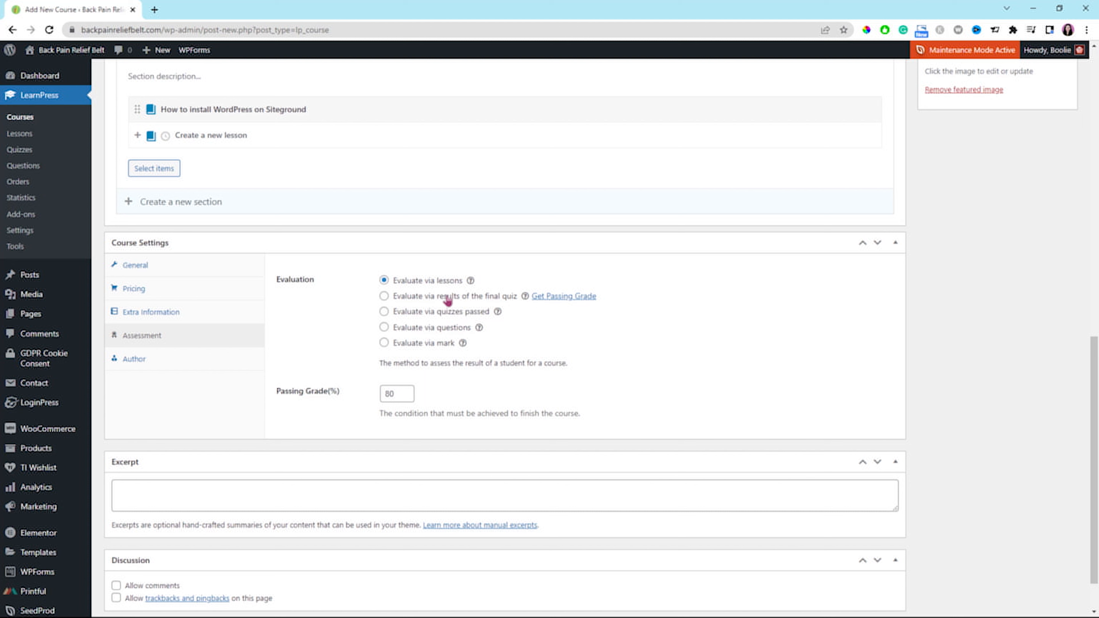
mouse_move(470, 284)
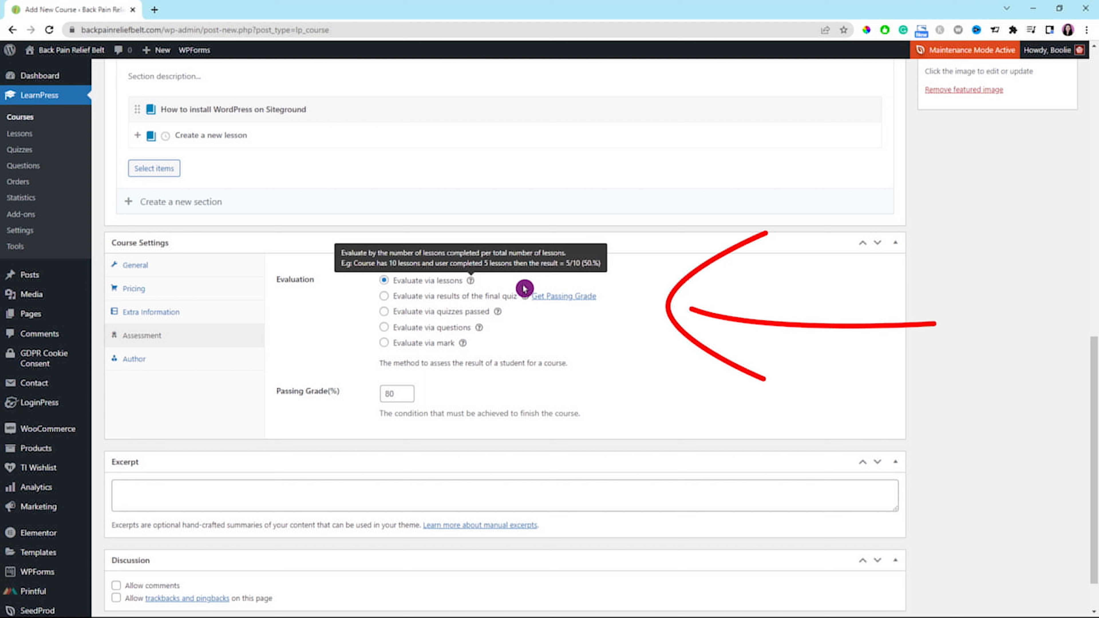
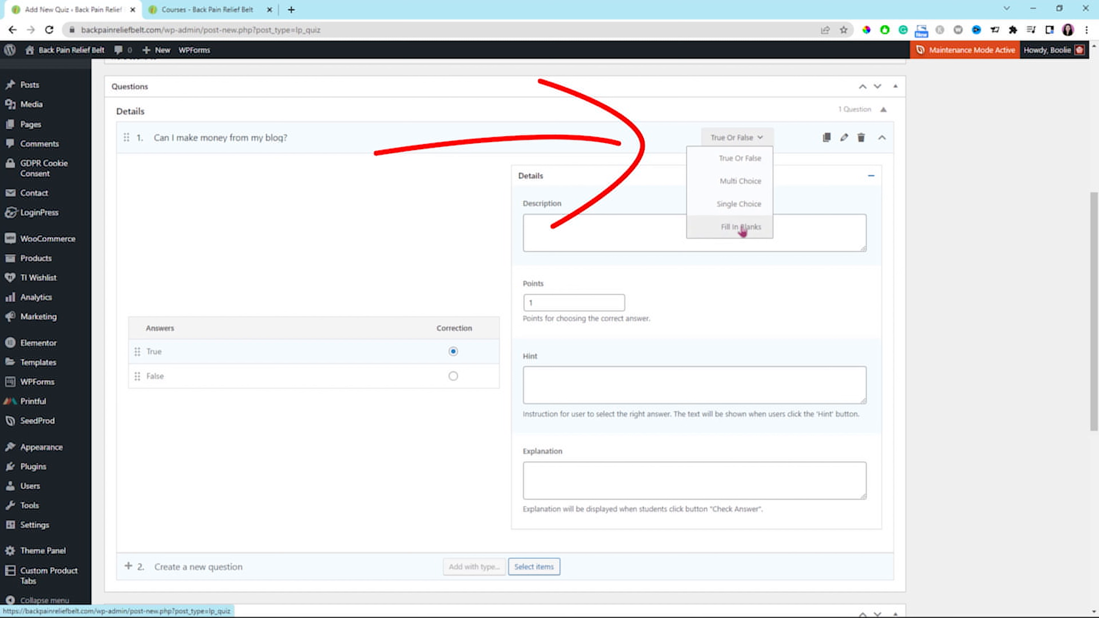
Make "Can I make money from my blog?" a Single Choice question with the answer options Yes, No and Maybe.
click(755, 210)
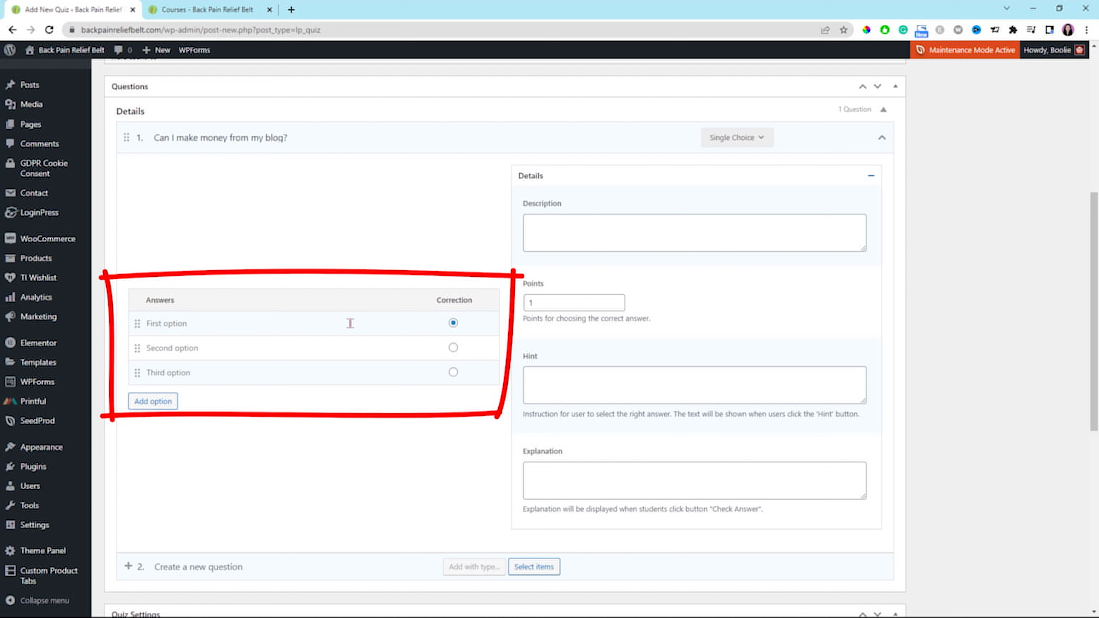
key(BackSpace)
key(BackSpace)
key(BackSpace)
key(BackSpace)
key(BackSpace)
key(BackSpace)
key(BackSpace)
key(BackSpace)
key(BackSpace)
key(BackSpace)
click(389, 342)
text(No)
click(206, 373)
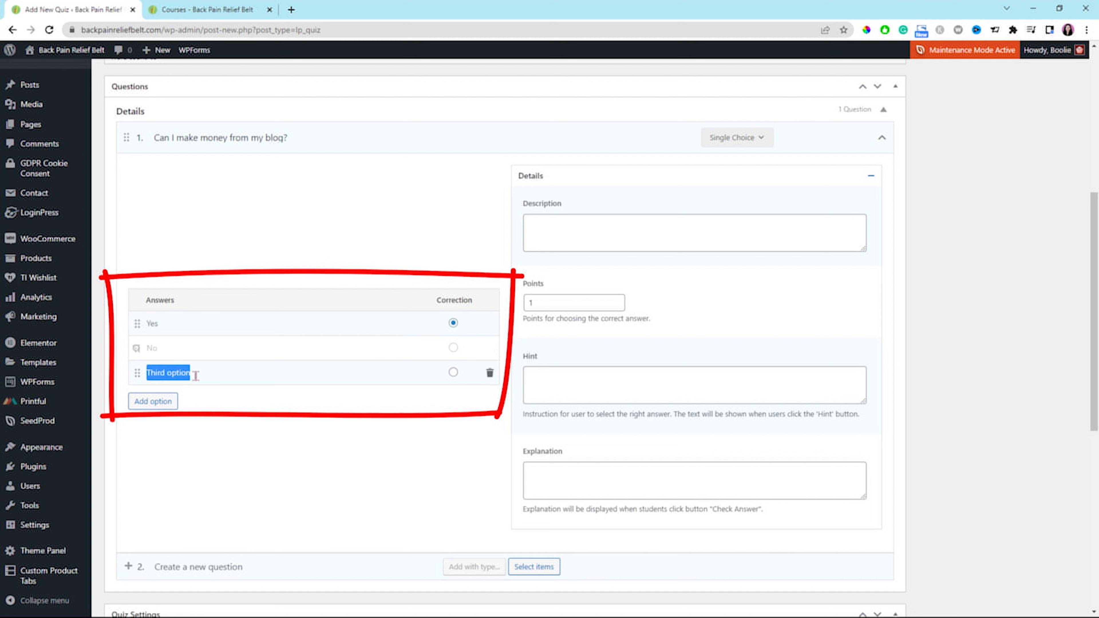
text(Mayb)
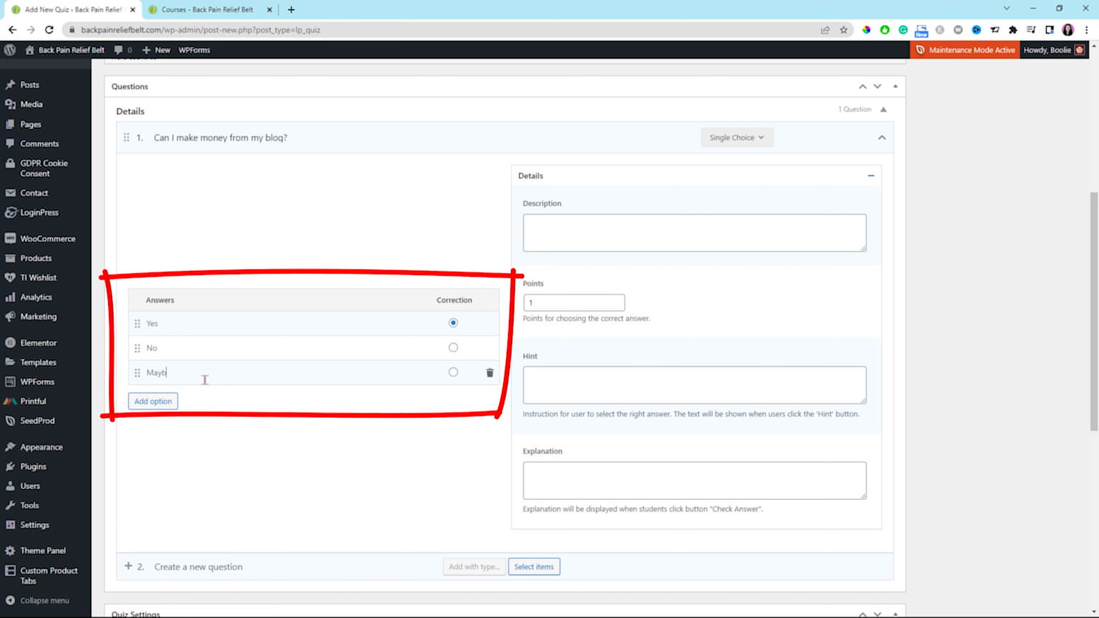
click(300, 348)
Mark Yes as the correct answer of the first quiz question.
click(453, 373)
click(453, 323)
scroll(698, 297, down, 1)
scroll(684, 273, up, 1)
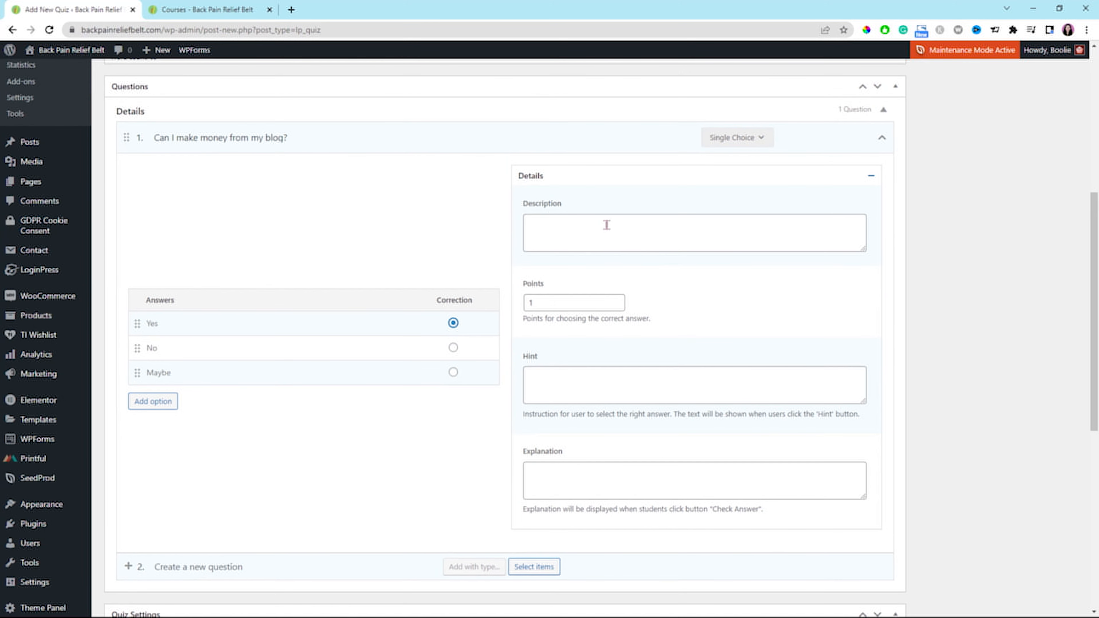
Fill the first question's description with the full Lorem ipsum text and its hint with only the first Lorem ipsum sentence.
click(609, 225)
text(Lorem ipsum dolor sit amet, consectetur adipiscing elit, sed do eiusmod tempor incididunt ut labore et dolore magna aliqua. Ut enim ad minim veniam, quis nostrud exercitation ullamco laboris nisi ut aliquip ex ea commodo consequat. Duis aute irure dolor in reprehenderit in voluptate velit esse cillum dolore eu fugiat nulla pariatur. Excepteur sint occaecat cupidatat non proident, sunt in culpa qui officia deserunt mollit anim id est laborum.)
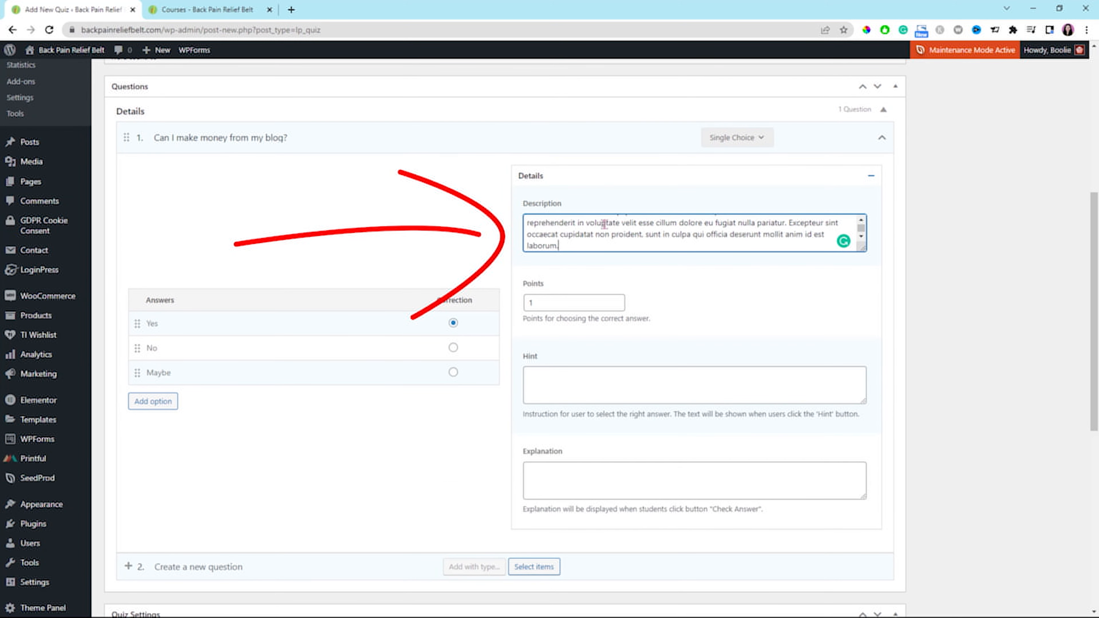
scroll(604, 226, down, 1)
click(740, 334)
text(Lorem ipsum dolor sit amet, consectetur adipiscing elit, sed do eiusmod tempor incididunt ut labore et dolore magna aliqua. Ut enim ad minim veniam, quis nostrud exercitation ullamco laboris nisi ut aliquip ex ea commodo consequat. Duis aute irure dolor in reprehenderit in voluptate velit esse cillum dolore eu fugiat nulla pariatur. Excepteur sint occaecat cupidatat non proident, sunt in culpa qui officia deserunt mollit anim id est laborum.)
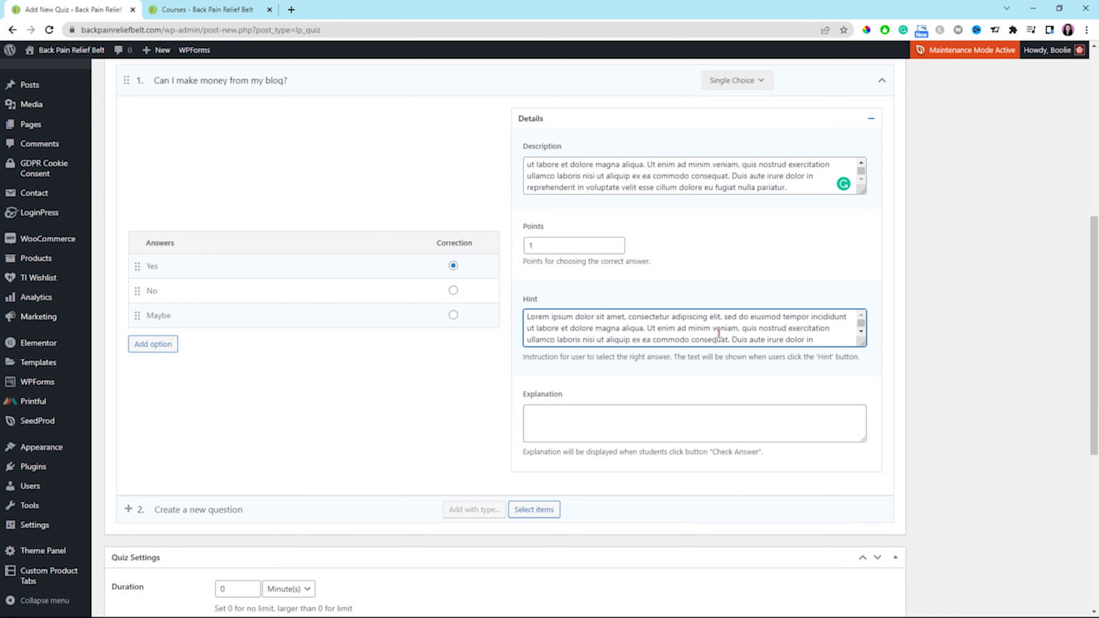
drag(648, 327, 665, 361)
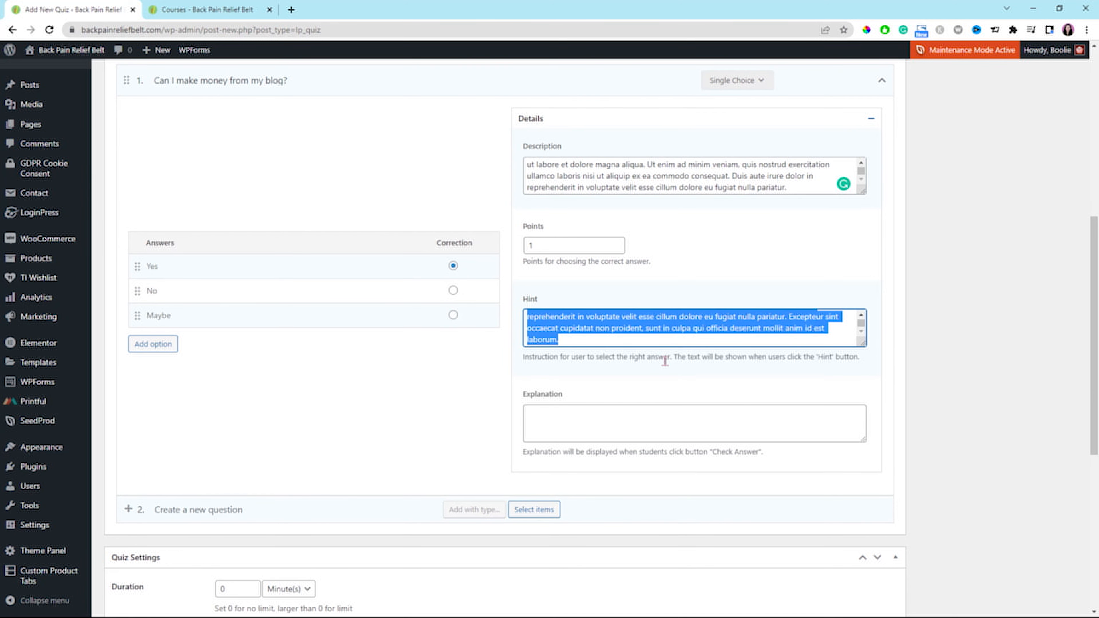
key(BackSpace)
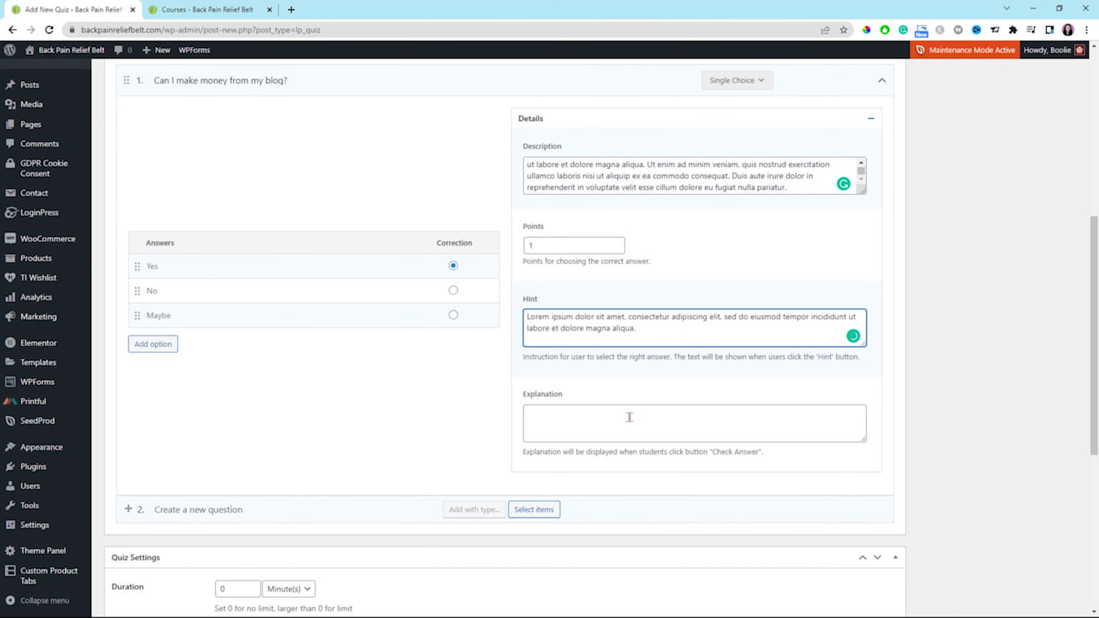
scroll(631, 417, down, 1)
click(571, 358)
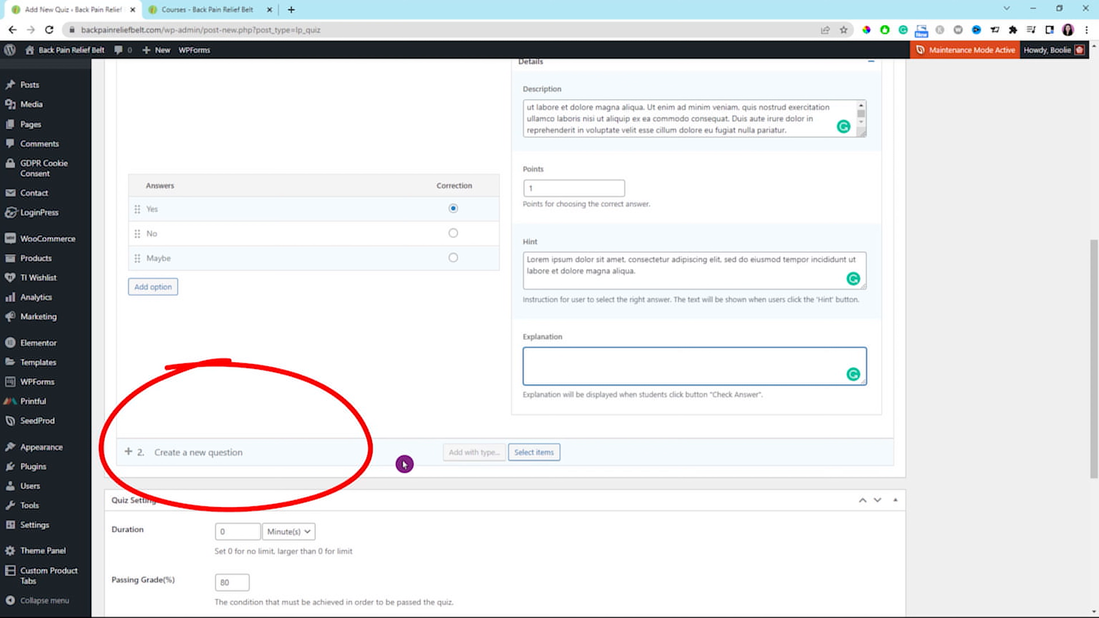
Add a second quiz question, "Is creating a blog using WordPress easy?", of the True Or False type.
click(187, 455)
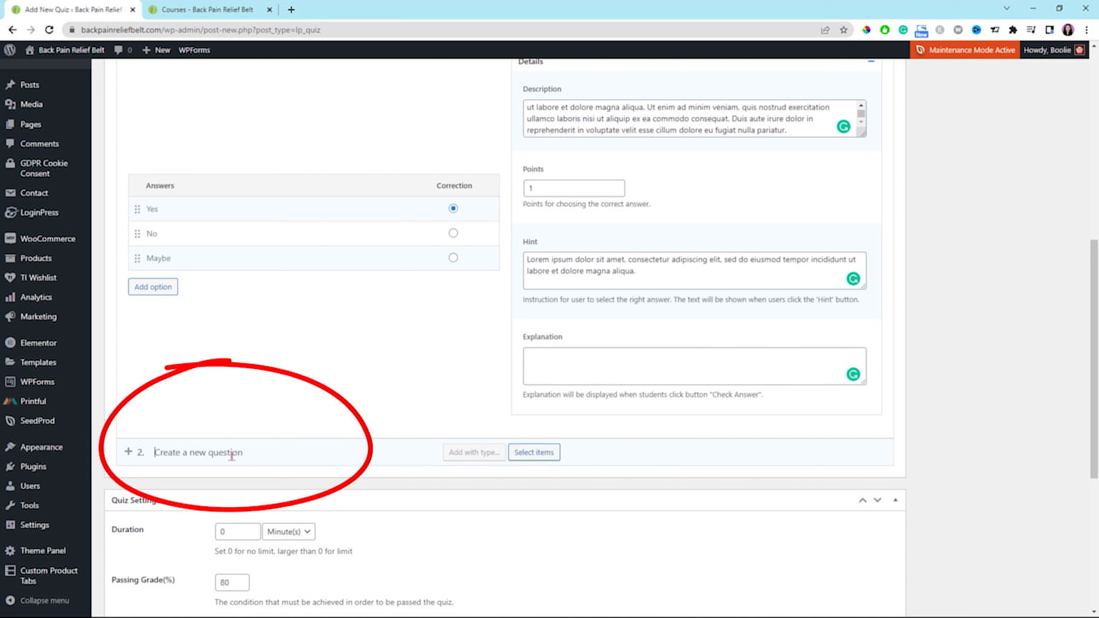
text(I)
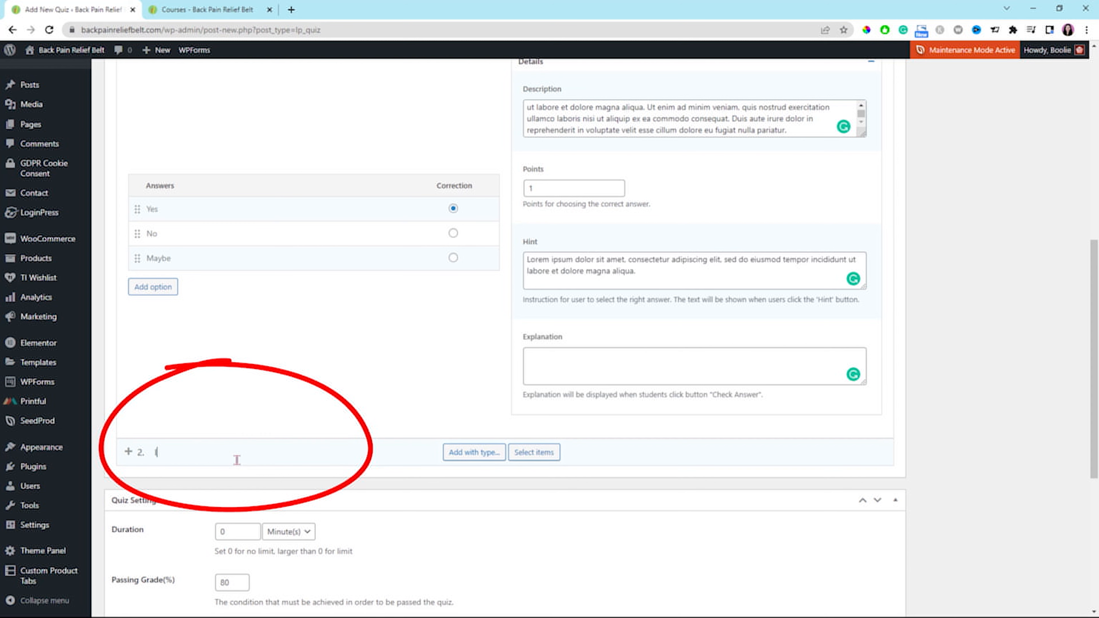
text(s creat)
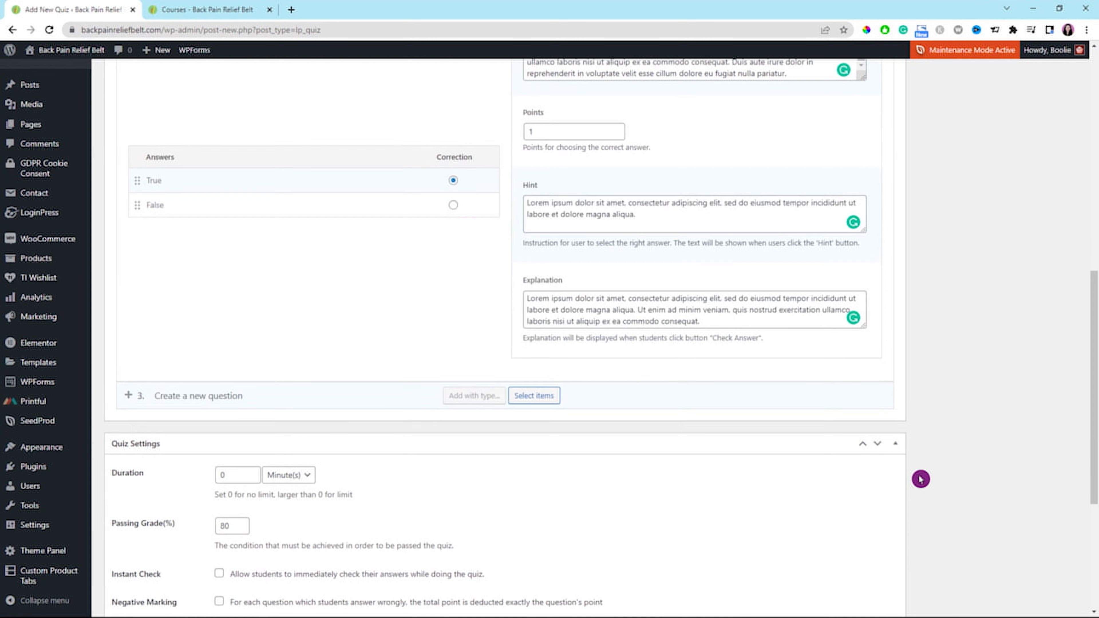
Try a quiz duration of 4 minutes and set it back to 0 for no limit.
scroll(920, 479, down, 2)
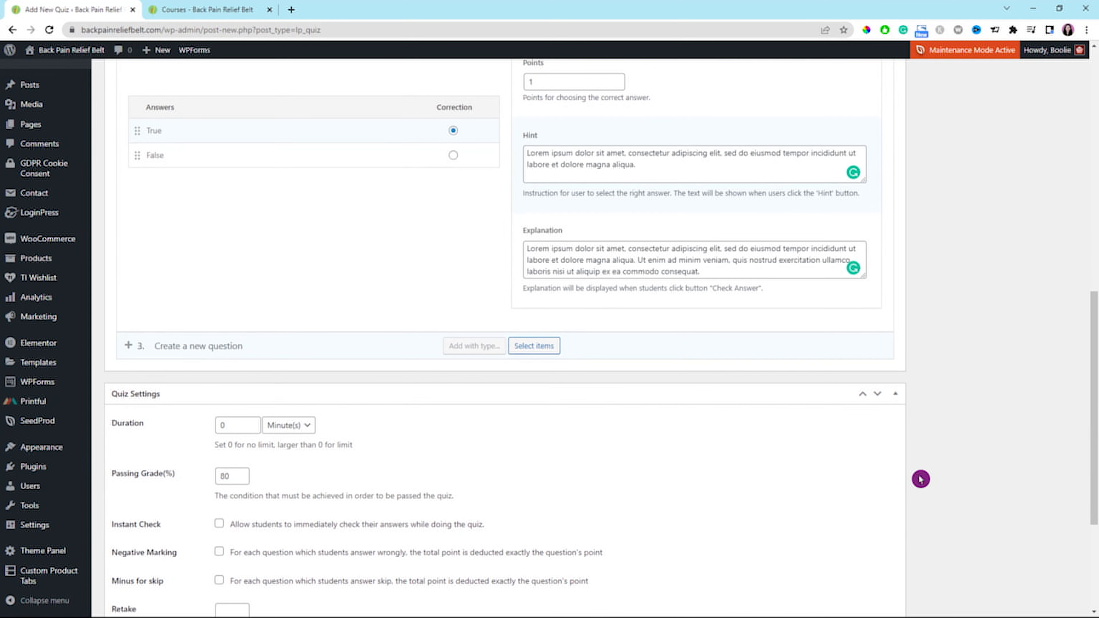
scroll(920, 479, down, 2)
scroll(918, 479, down, 2)
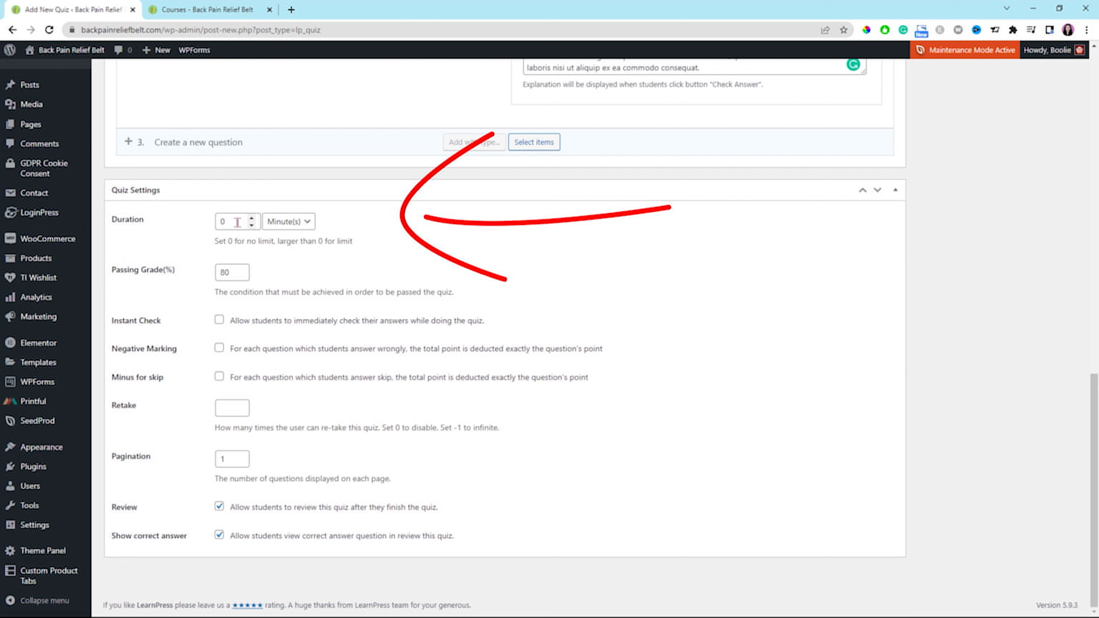
click(252, 218)
click(252, 219)
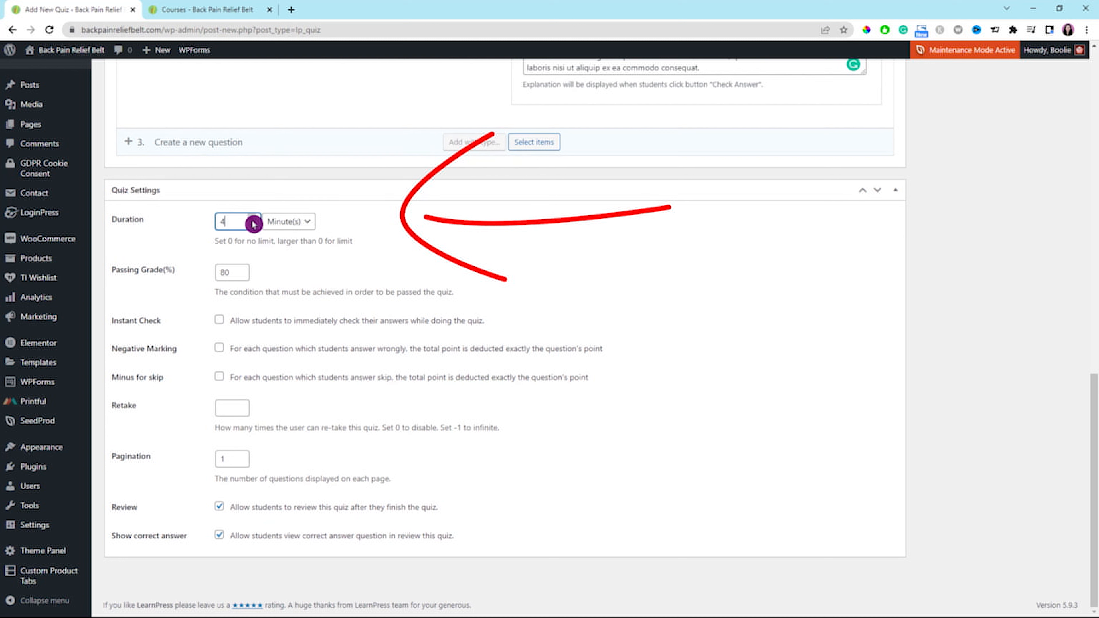
drag(245, 224, 212, 224)
text(0)
click(295, 256)
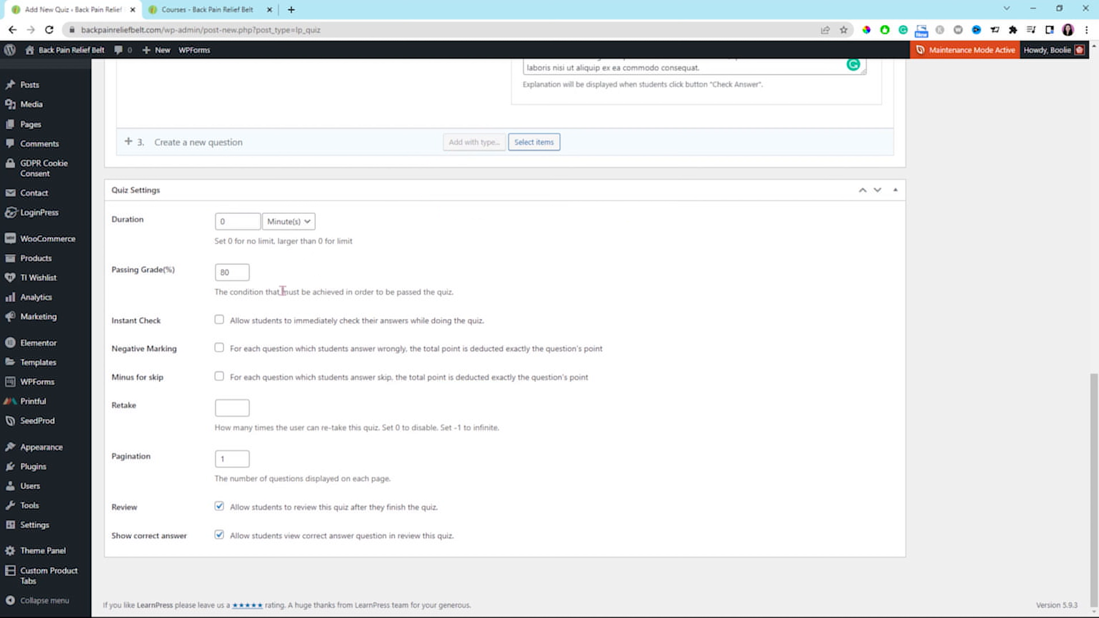
Enable Instant Check for the quiz and set Retake to -1 for infinite attempts.
click(271, 347)
click(271, 347)
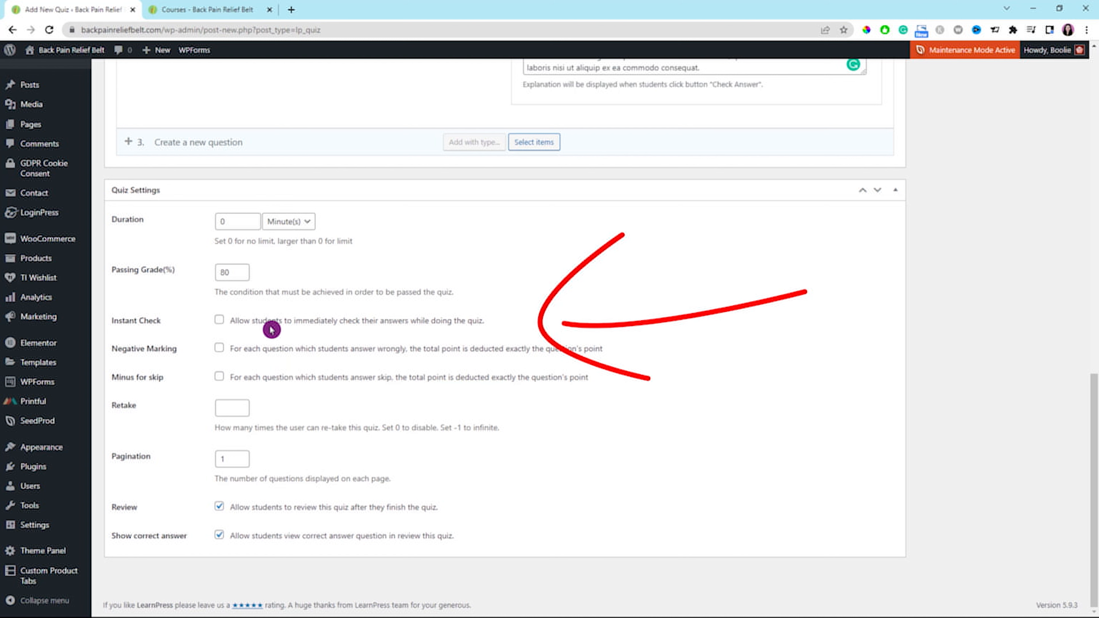
click(222, 324)
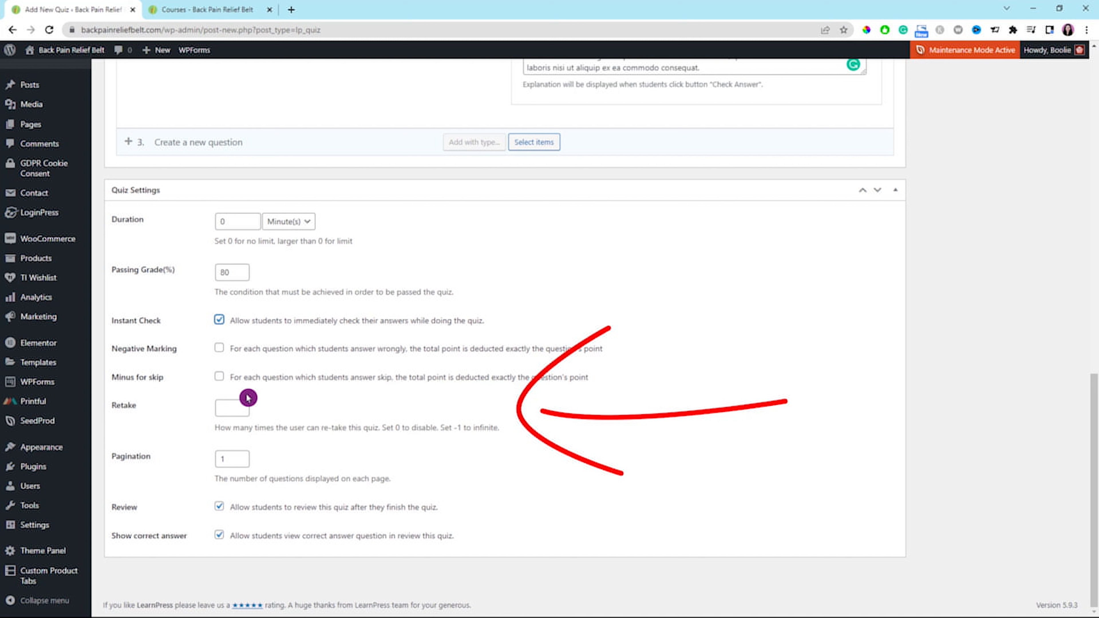
click(231, 407)
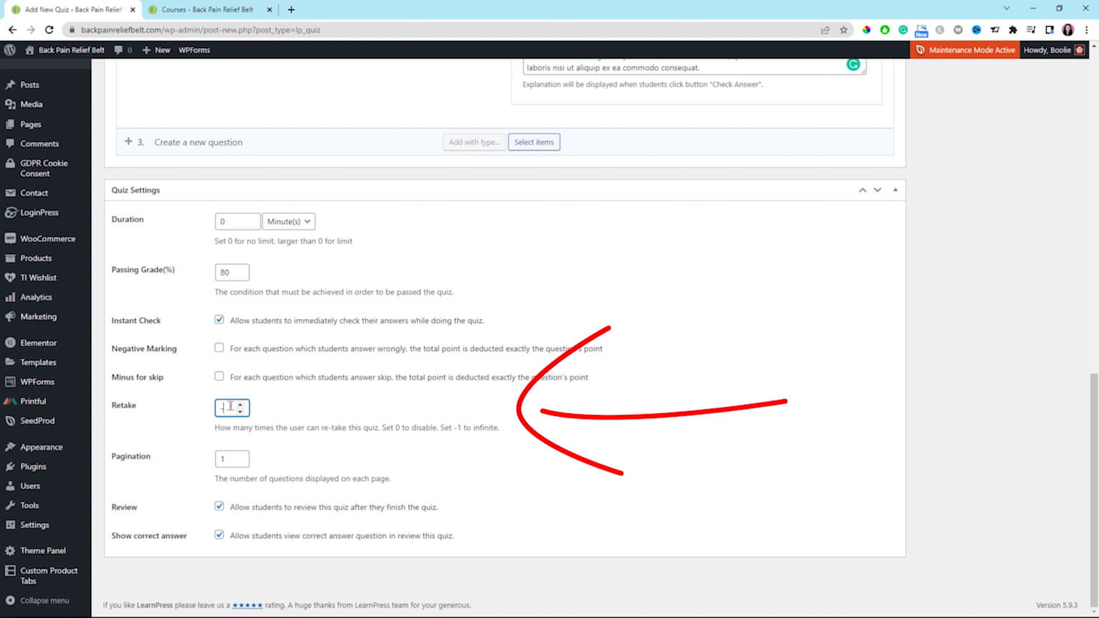
click(304, 405)
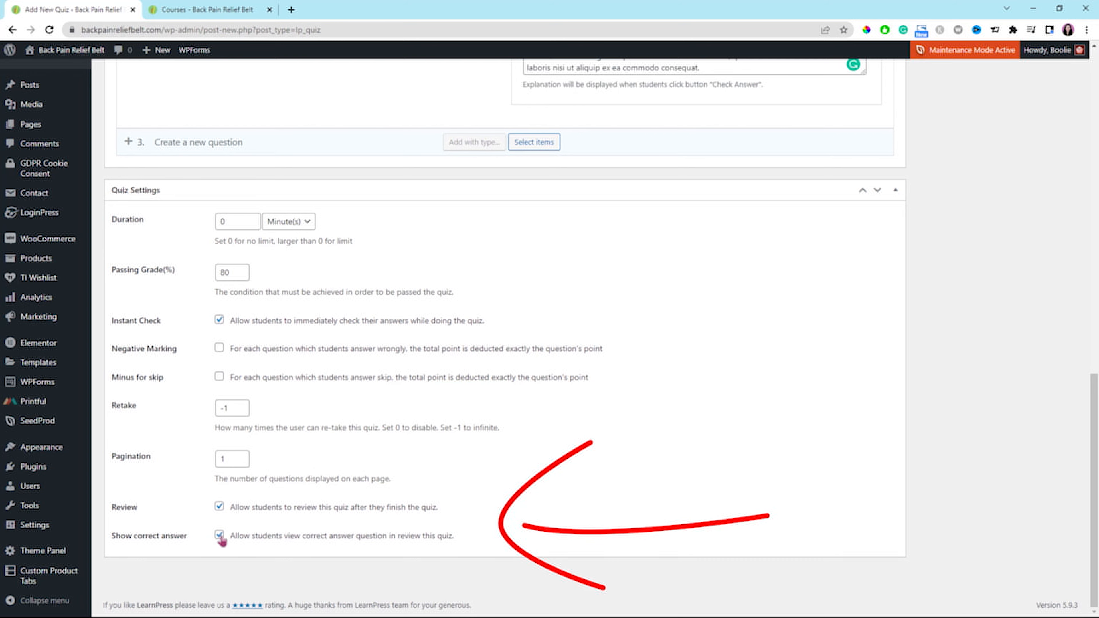
Publish Quiz 1 and open the LearnPress questions list.
scroll(939, 354, up, 5)
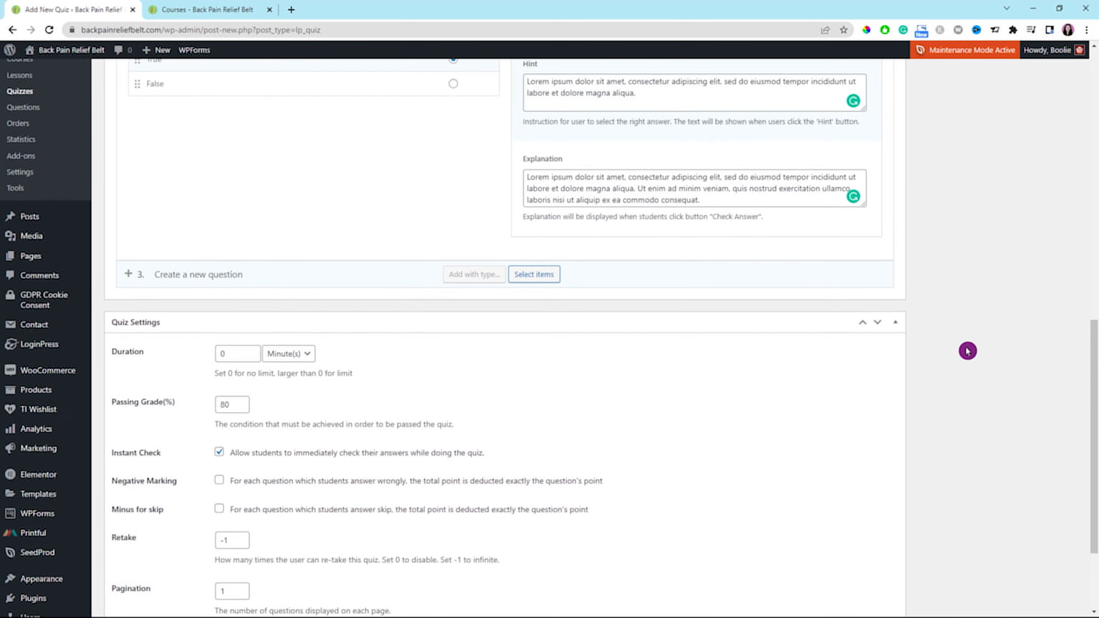
scroll(968, 351, up, 10)
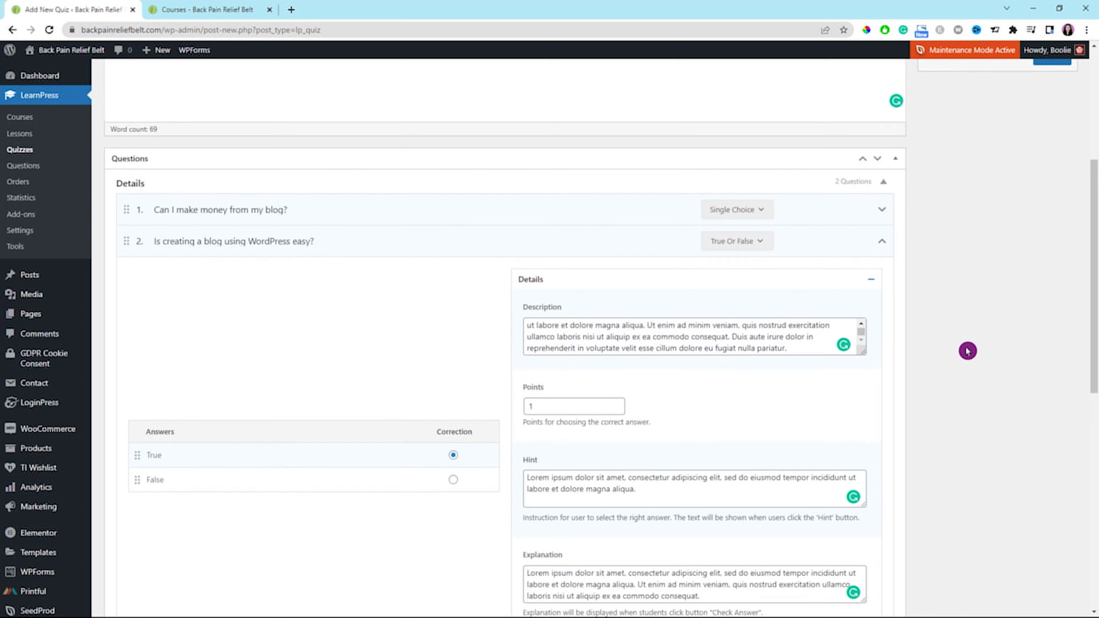
scroll(968, 350, up, 4)
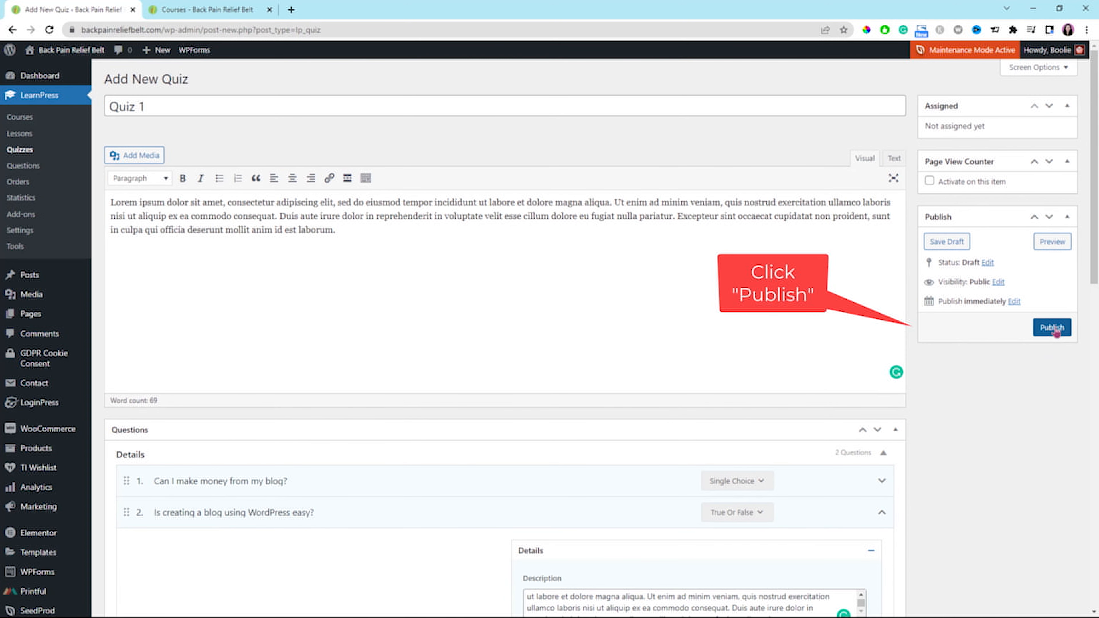
click(1052, 328)
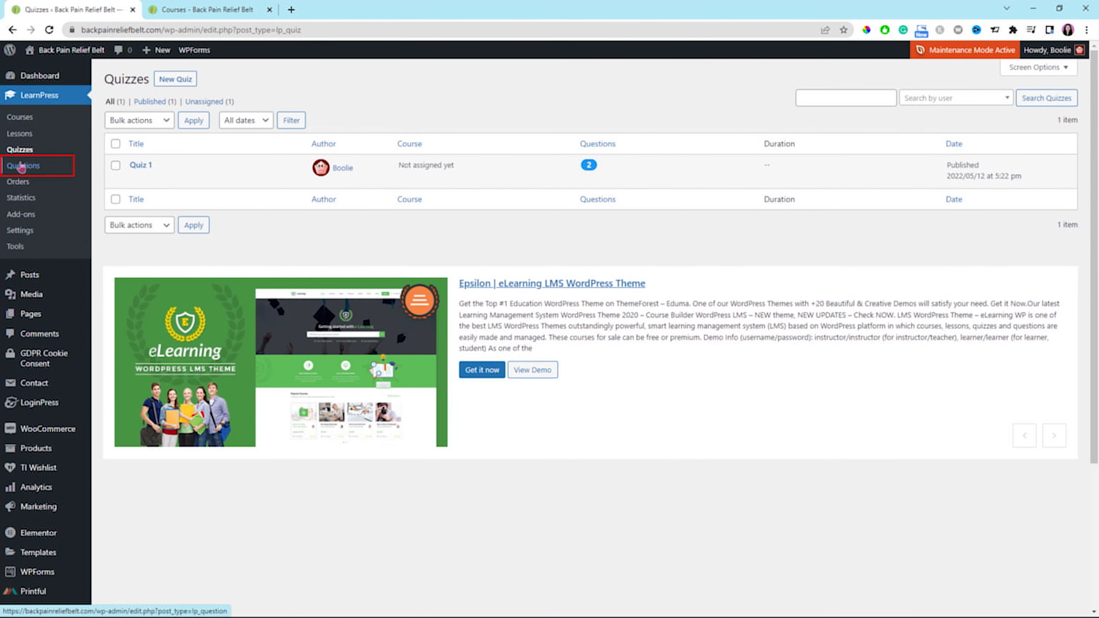
click(22, 167)
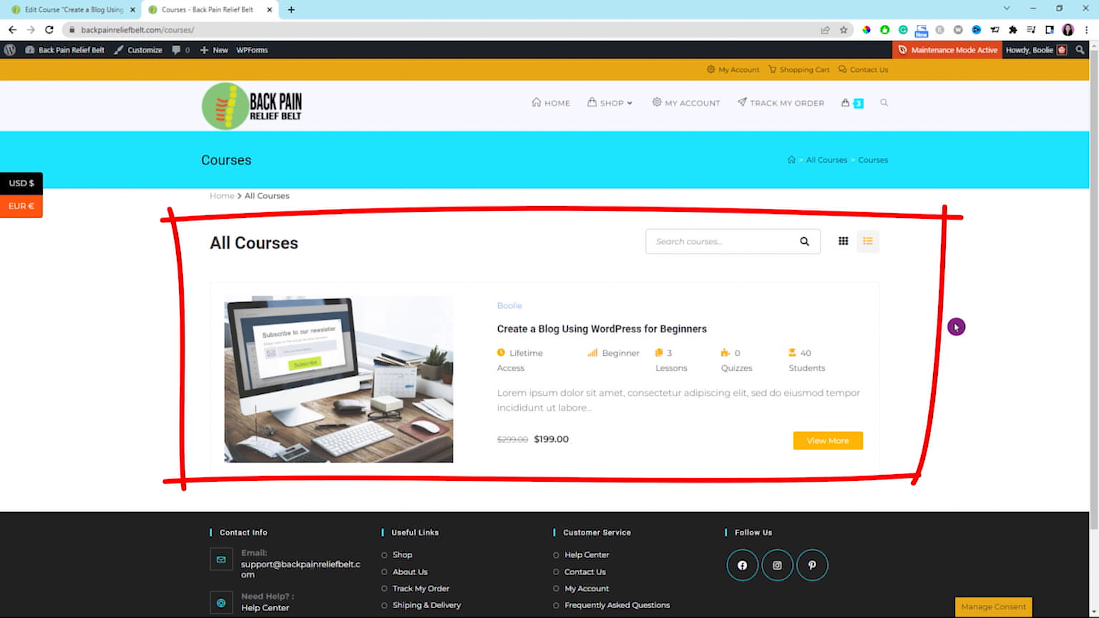
Open the Create a Blog Using WordPress for Beginners course page and inspect its Requirements, Features and Target audiences sections.
click(578, 330)
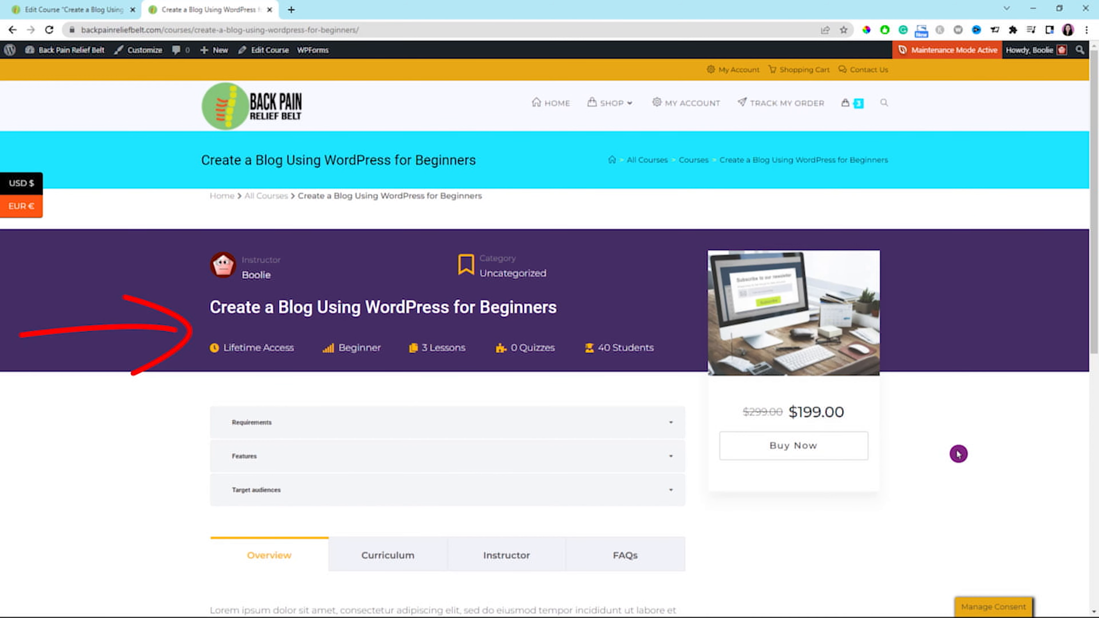
scroll(958, 454, down, 1)
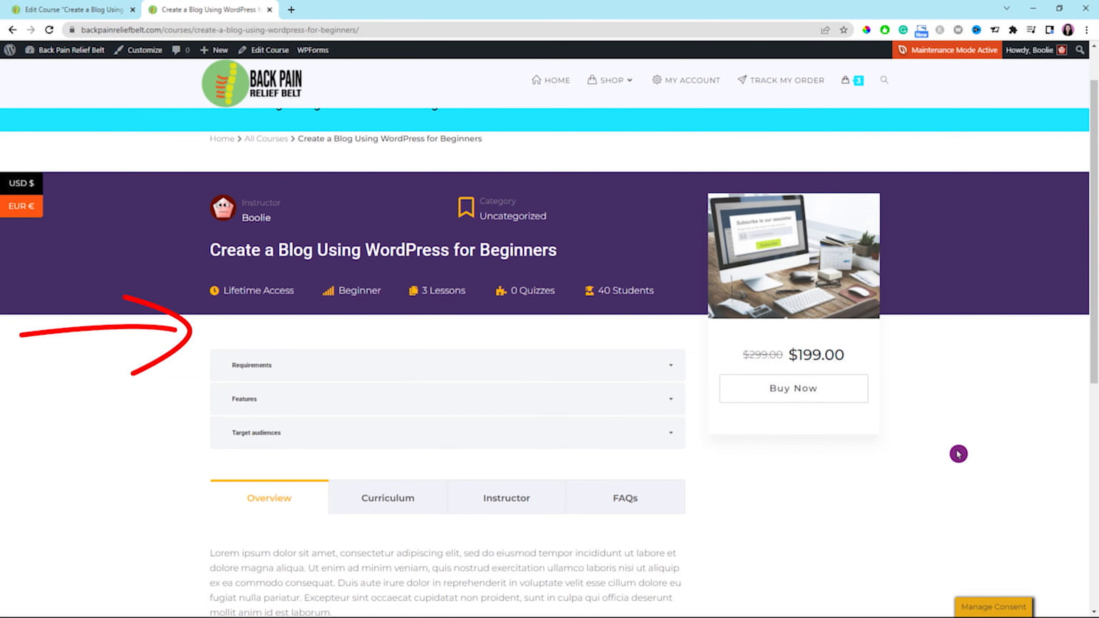
scroll(959, 454, down, 2)
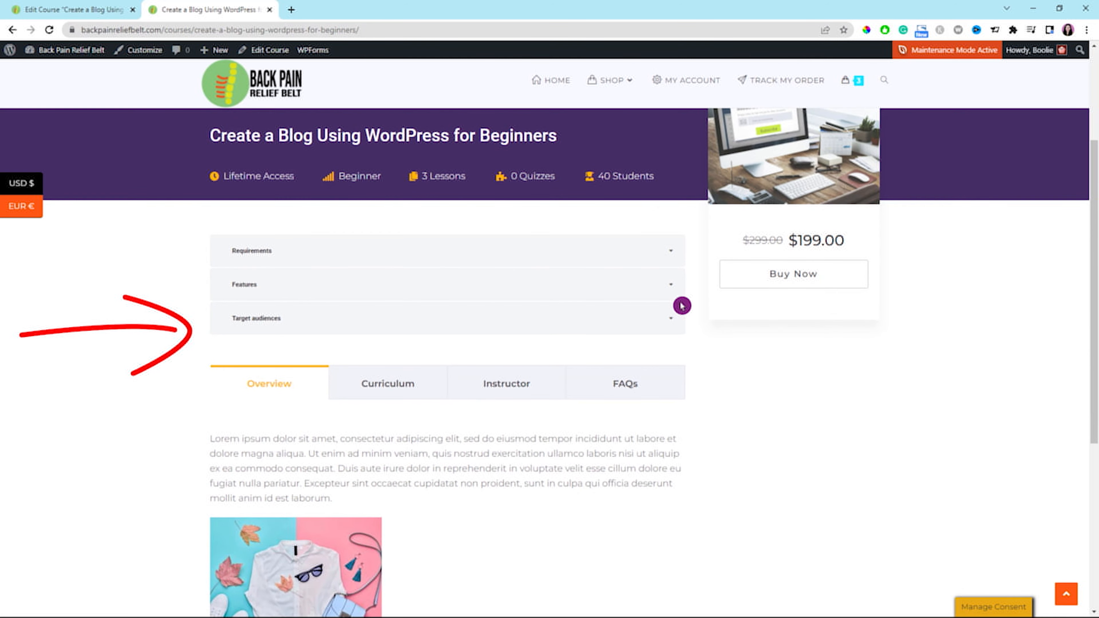
click(671, 255)
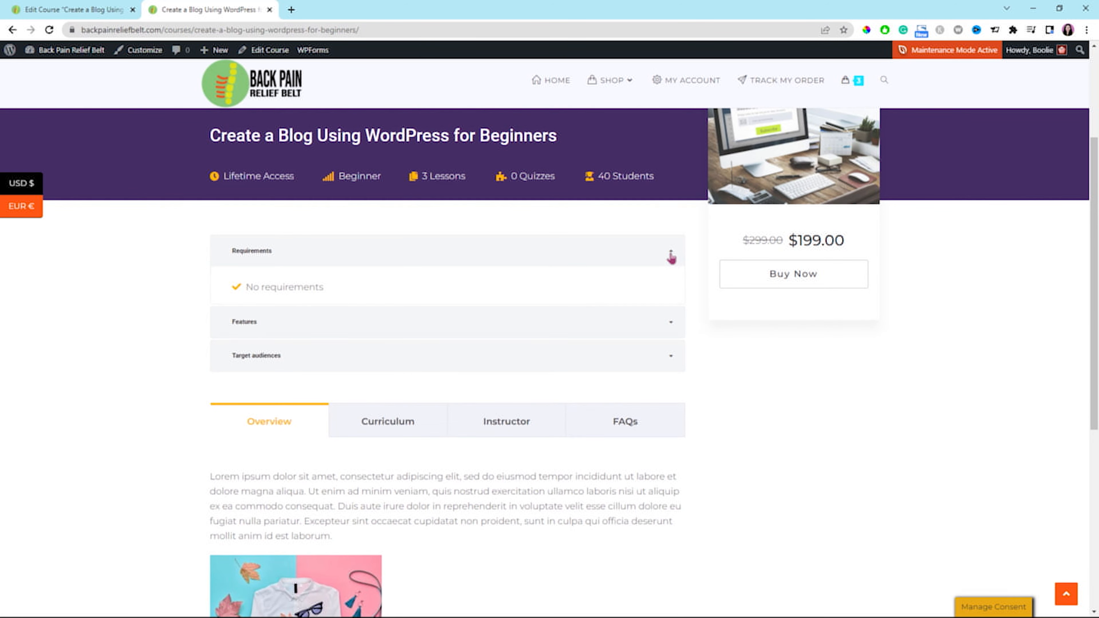
click(670, 256)
click(671, 289)
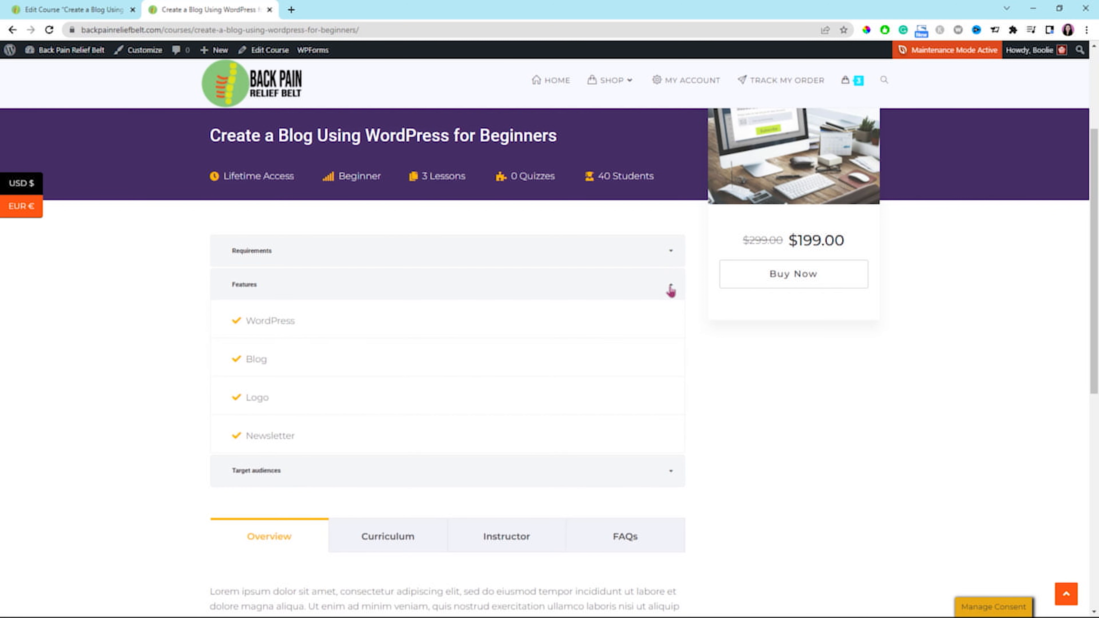
click(671, 290)
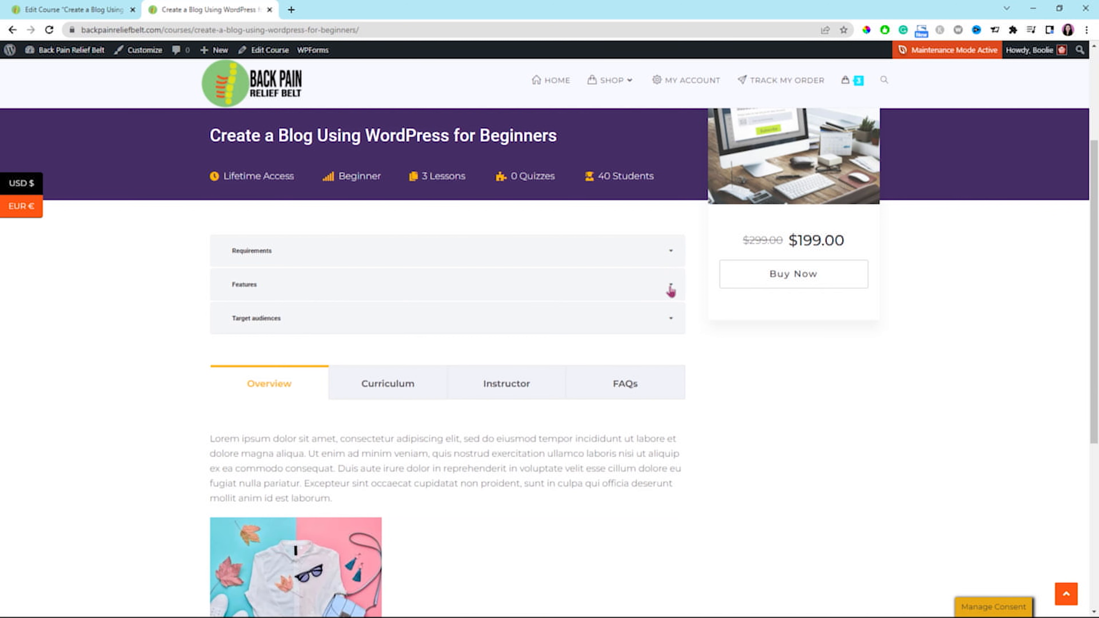
click(670, 324)
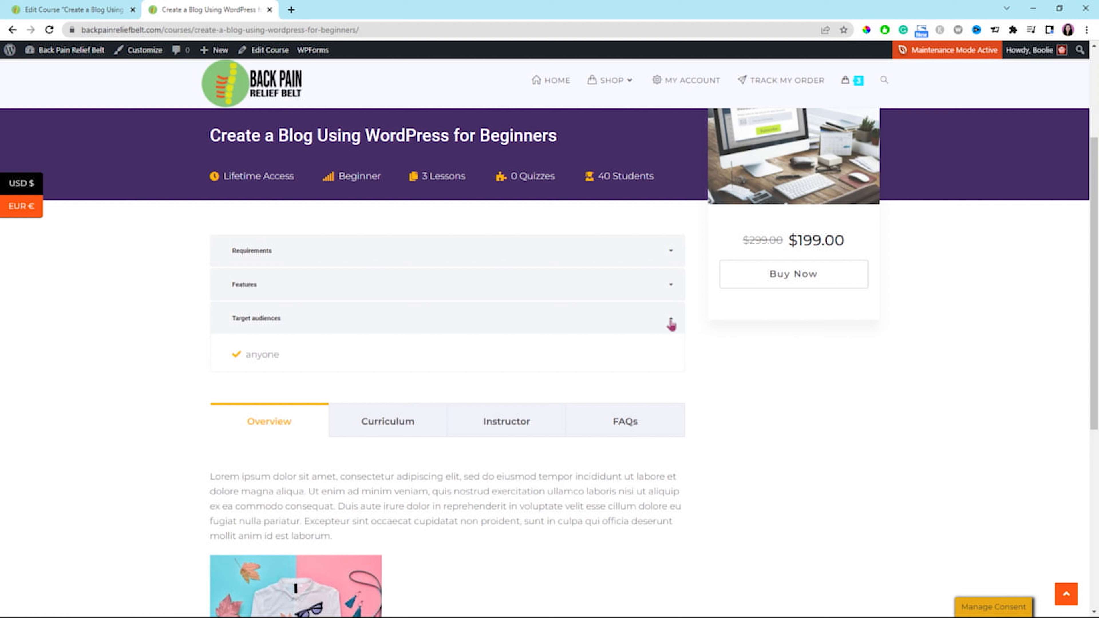
Review the course's overview text and its curriculum of lessons on the public course page.
scroll(804, 381, down, 2)
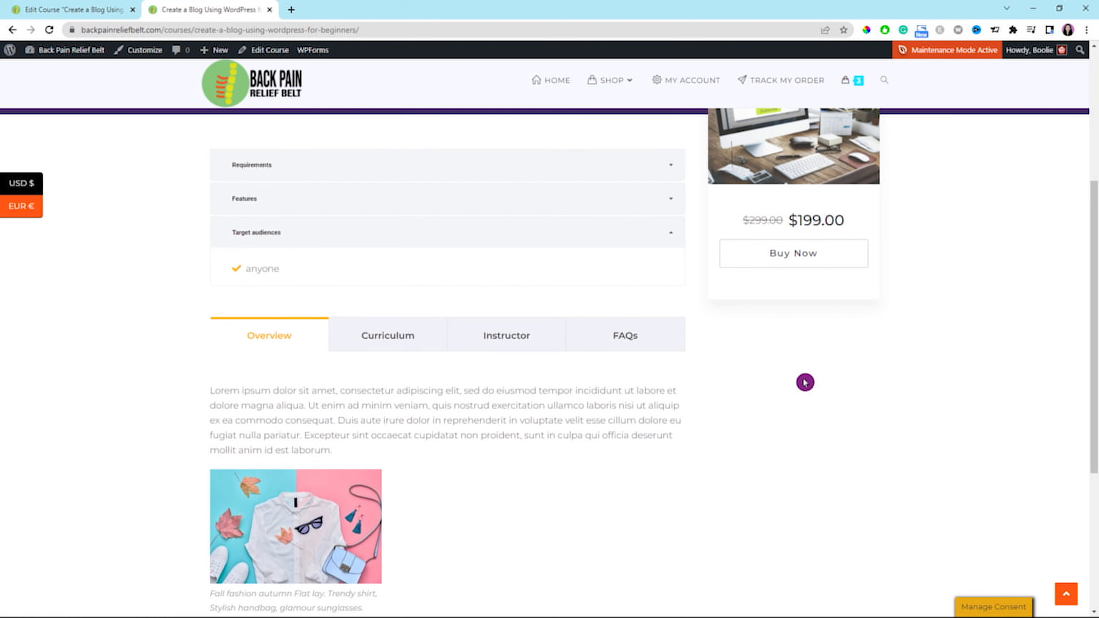
scroll(805, 383, down, 3)
scroll(433, 302, up, 2)
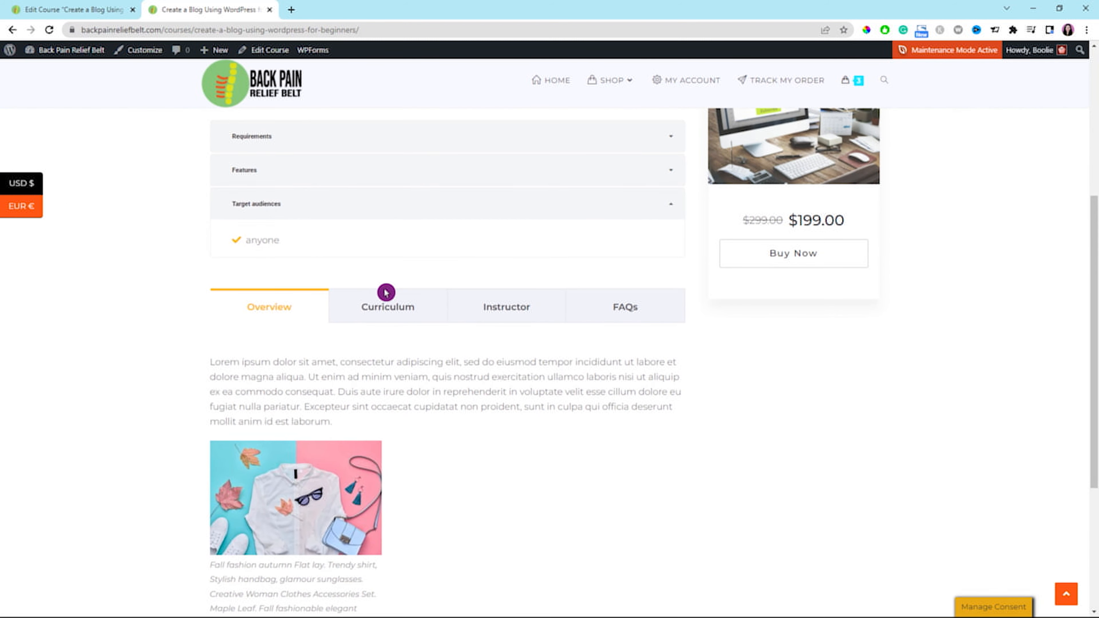
click(384, 317)
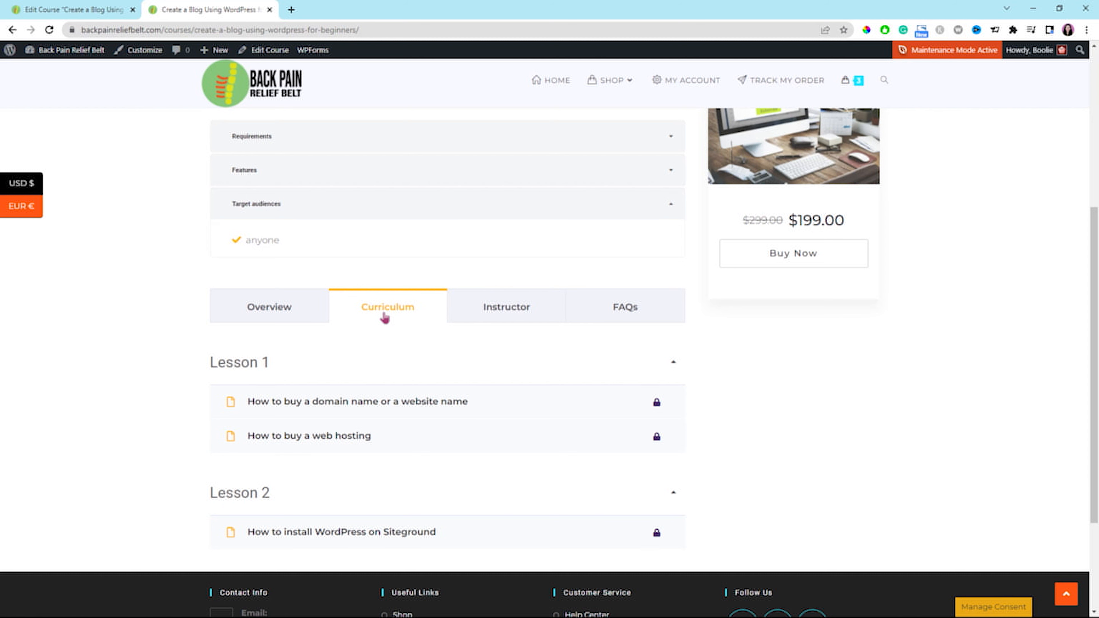
scroll(384, 352, down, 1)
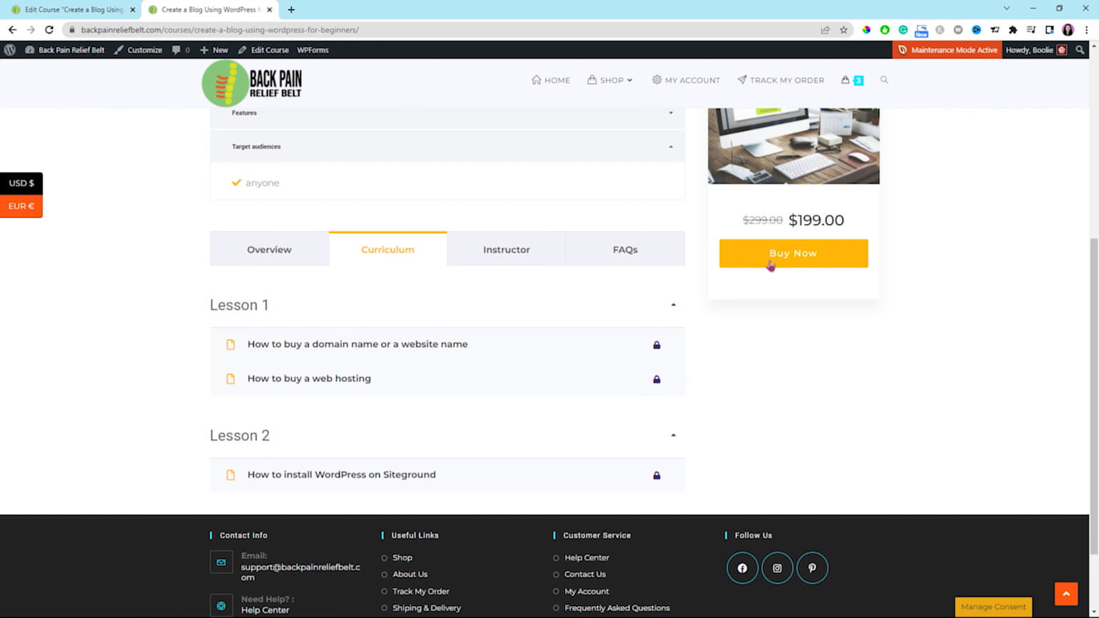
Review the Instructor details and the FAQ entries on the public course page, then choose to buy the course.
click(509, 262)
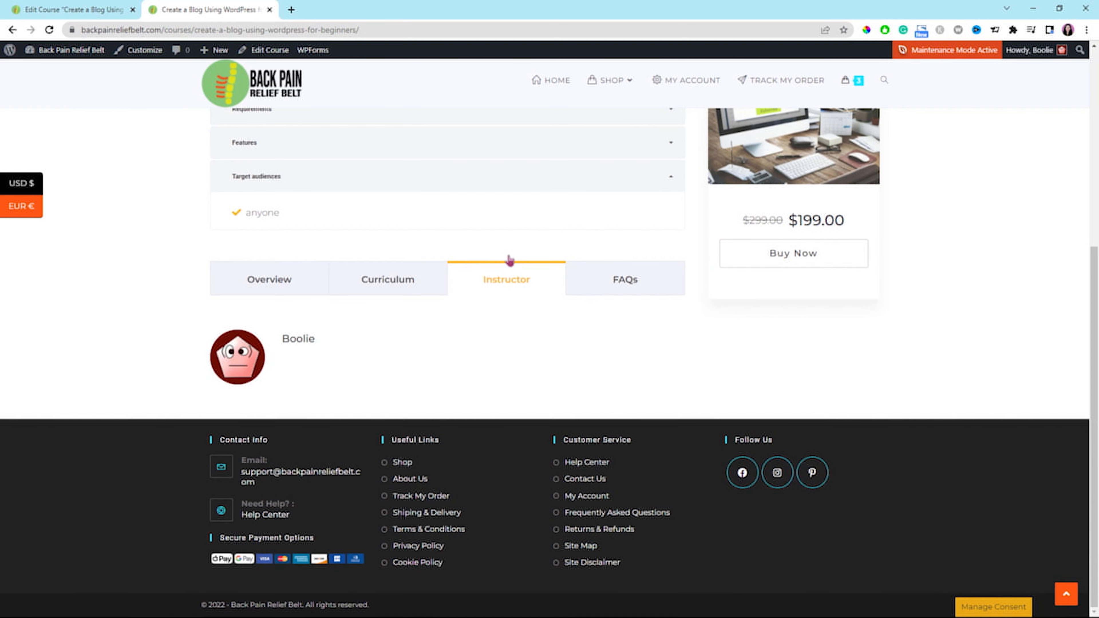
click(626, 279)
click(665, 414)
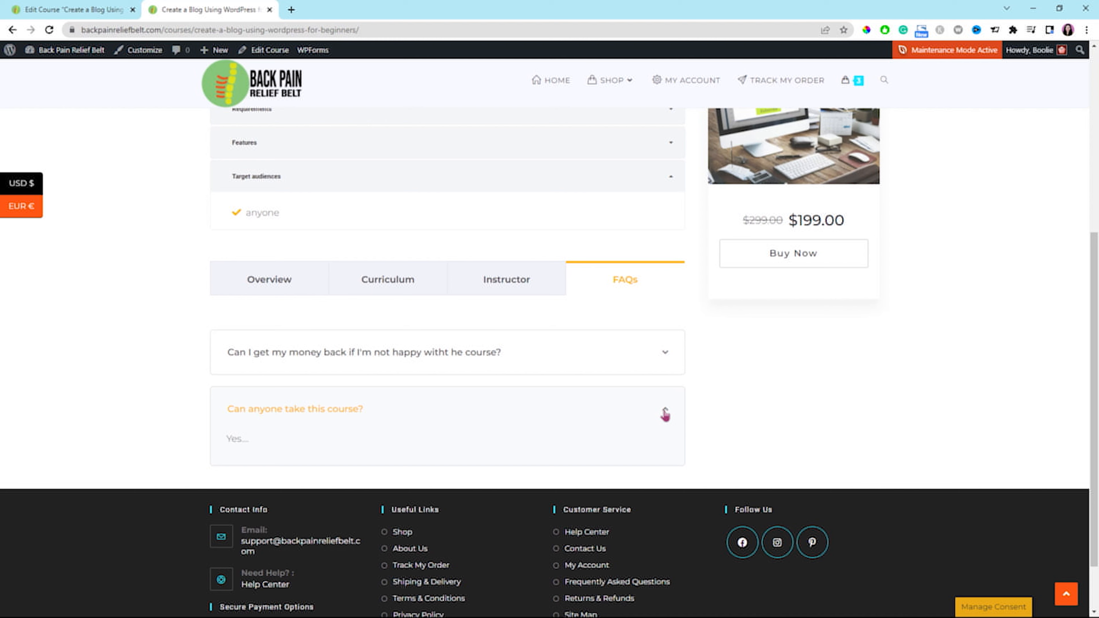
click(664, 414)
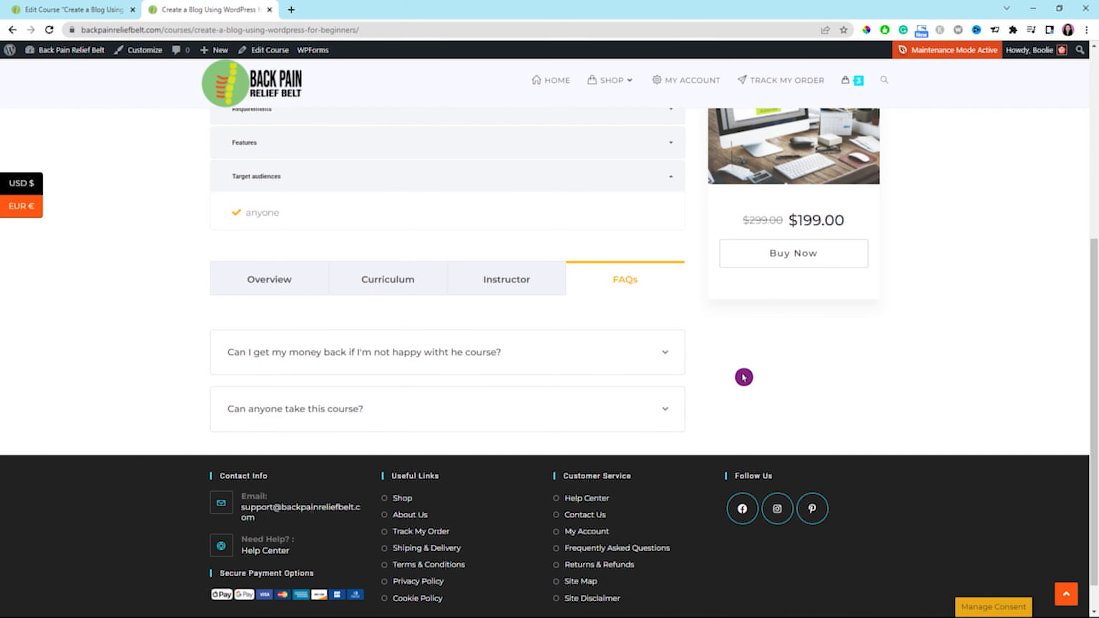
scroll(741, 444, up, 5)
scroll(945, 342, up, 2)
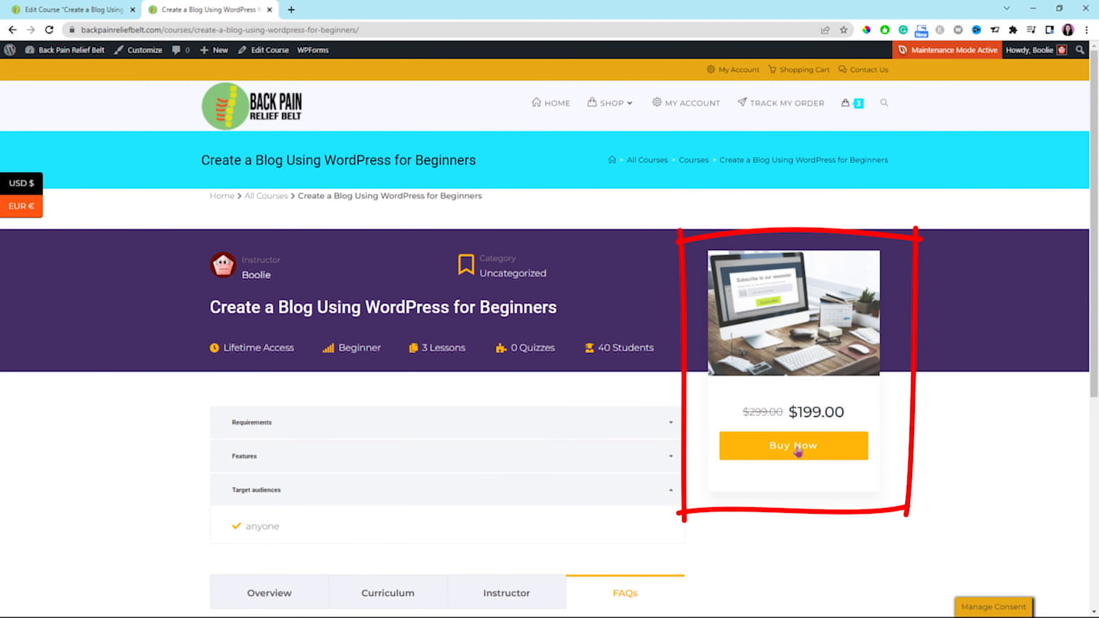
click(821, 448)
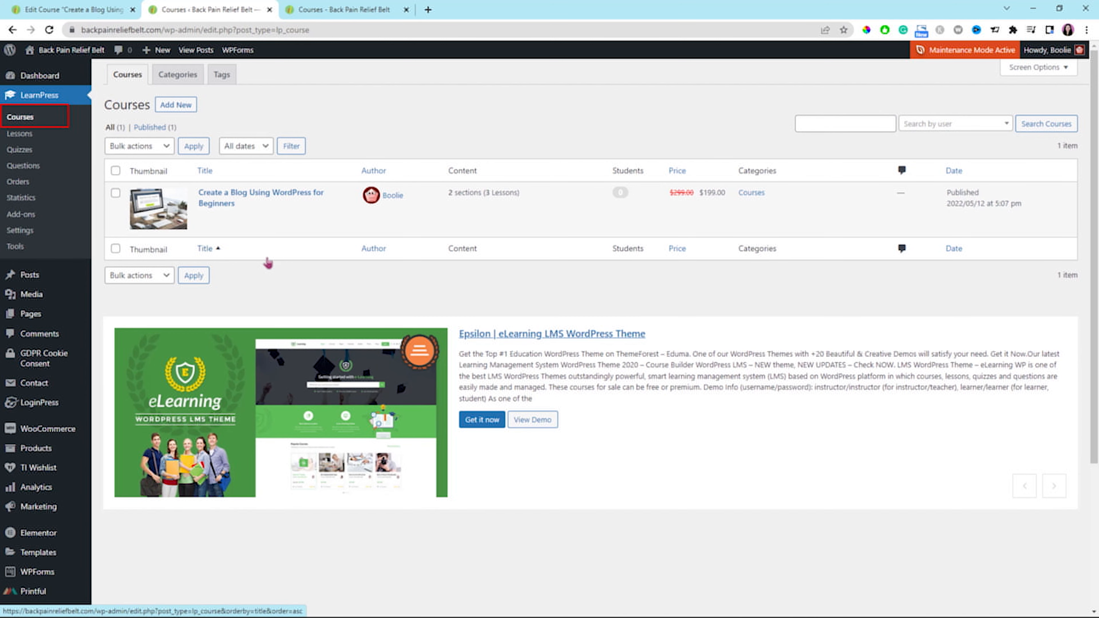
Edit the Create a Blog Using WordPress for Beginners course and add the existing Quiz 1 to its Lesson 2 section.
mouse_move(241, 205)
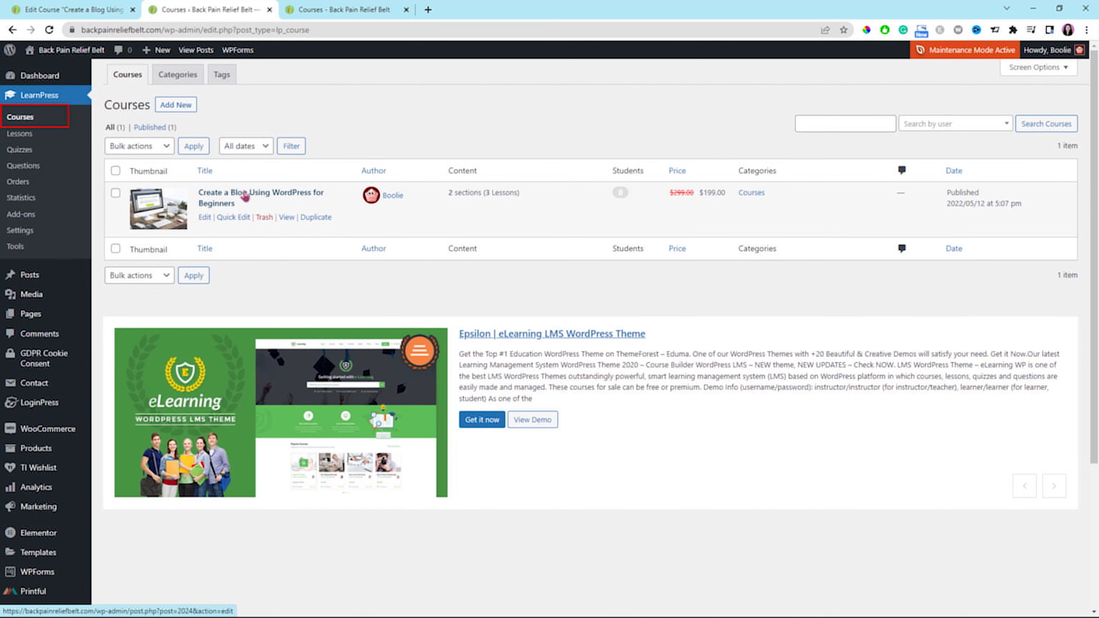
click(245, 197)
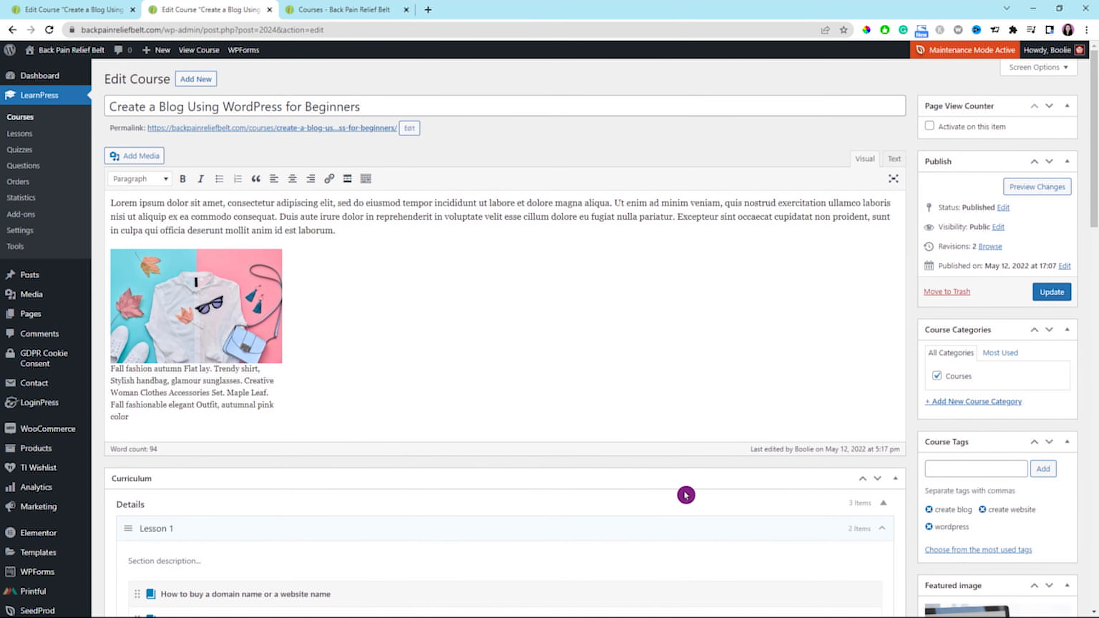
scroll(701, 498, down, 4)
scroll(769, 491, down, 7)
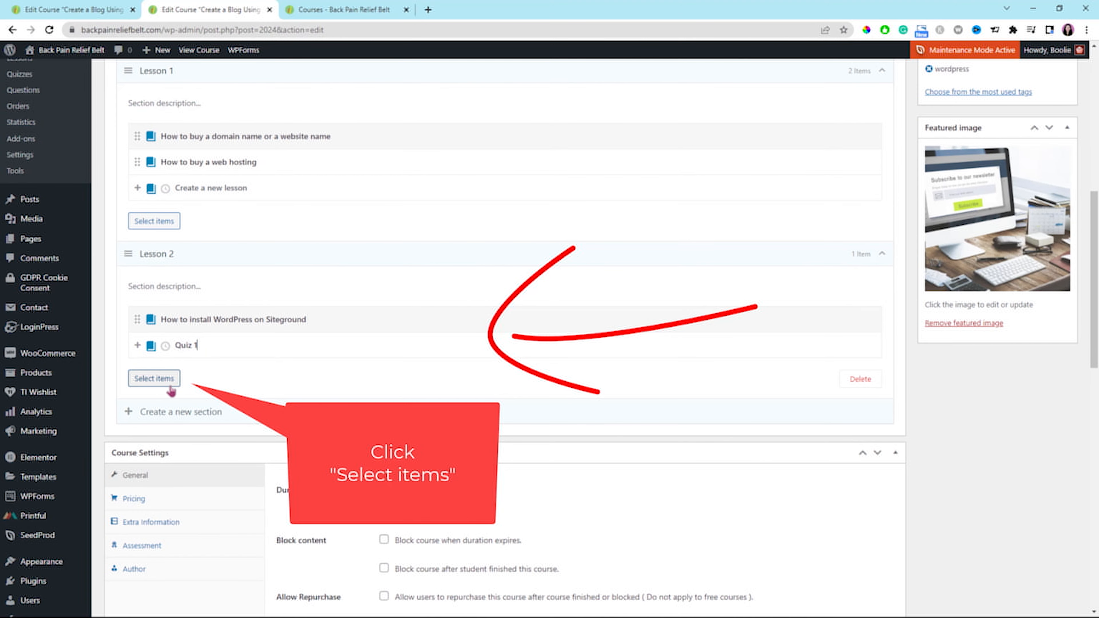
click(168, 382)
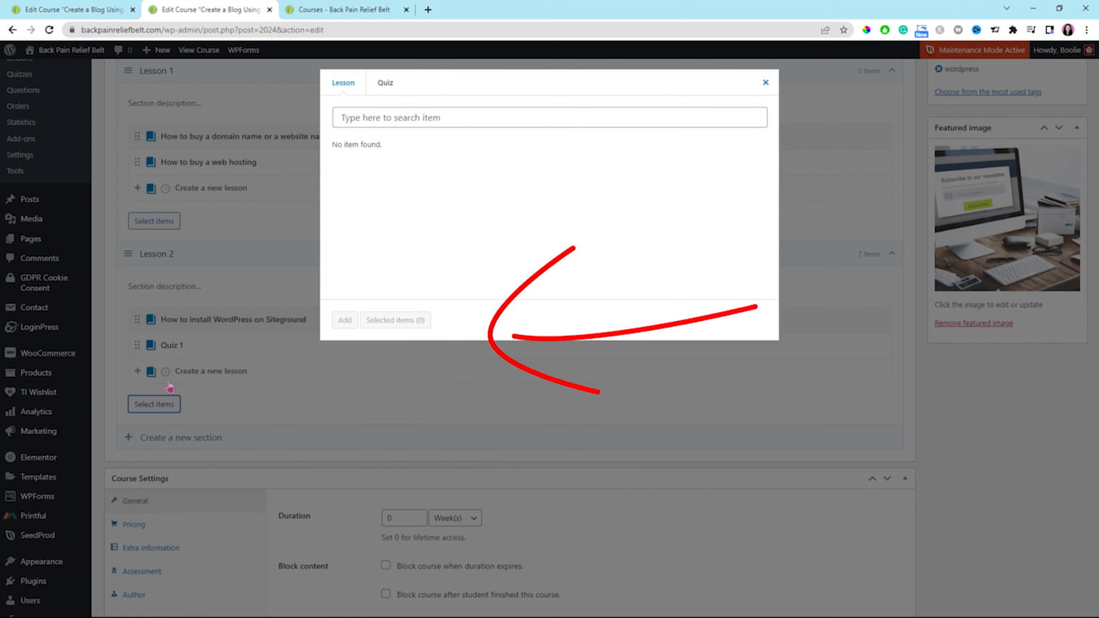
click(384, 85)
click(337, 153)
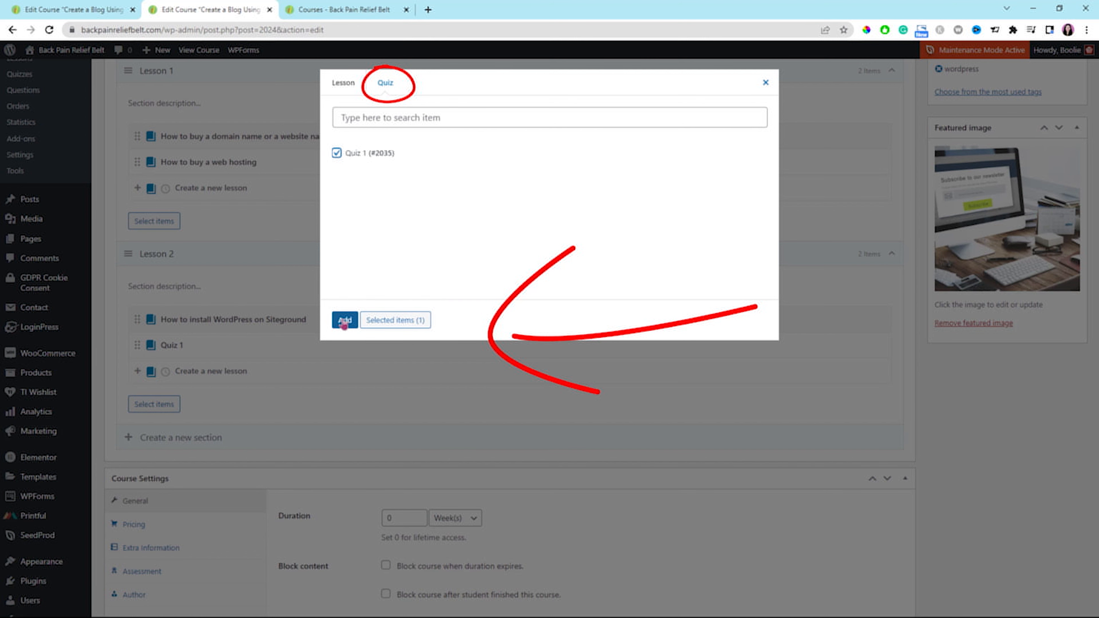
click(345, 320)
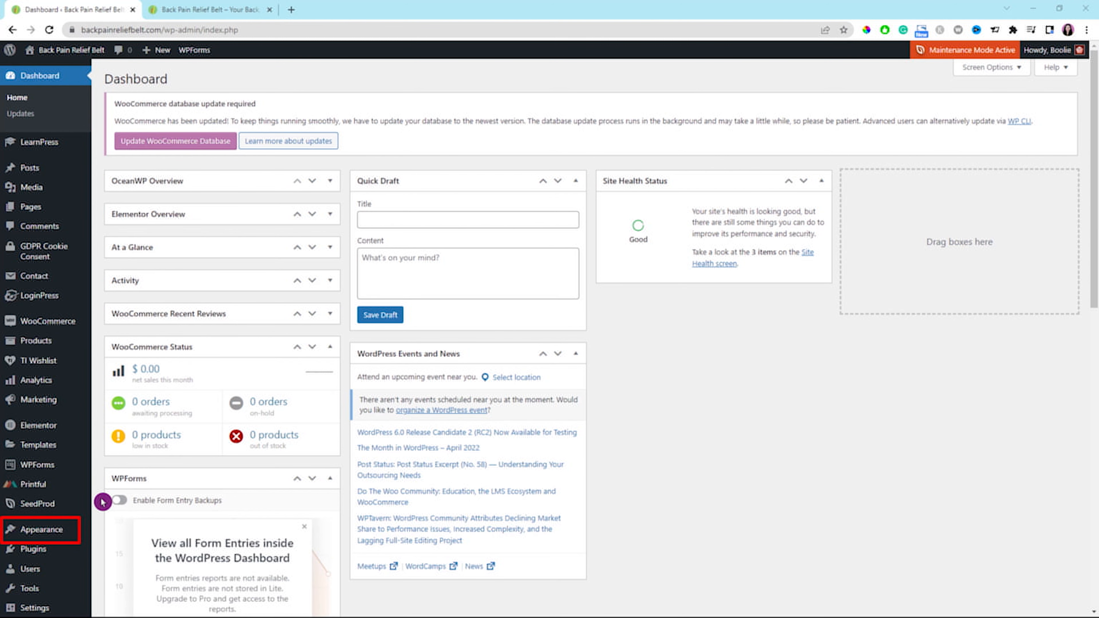
Add the All Courses page to the site's Main Menu and place it just before MY ACCOUNT.
mouse_move(59, 534)
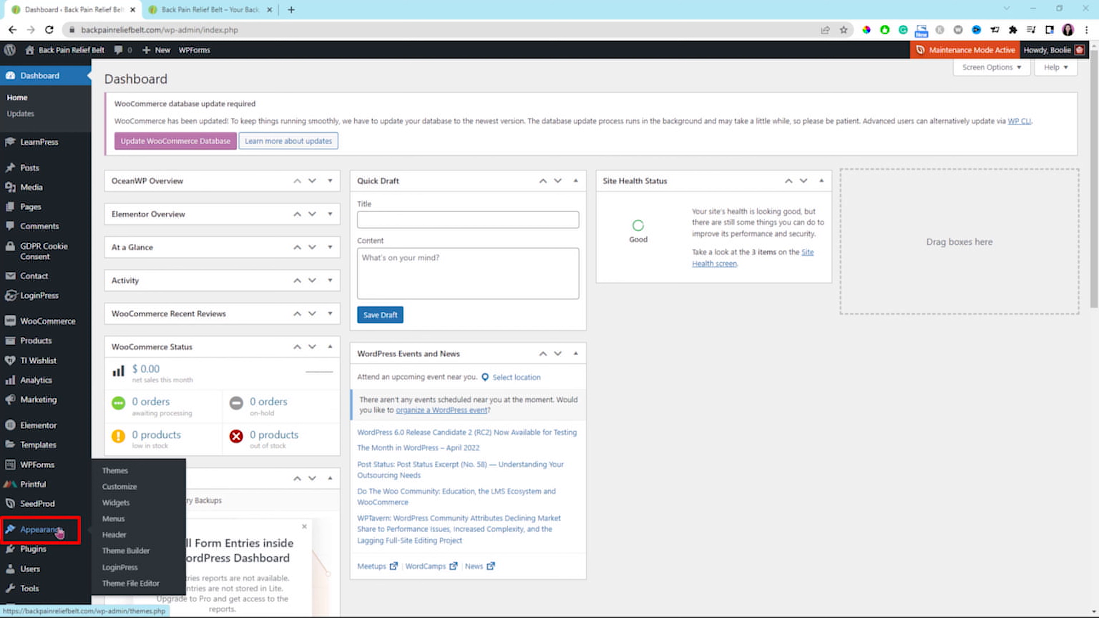
click(117, 519)
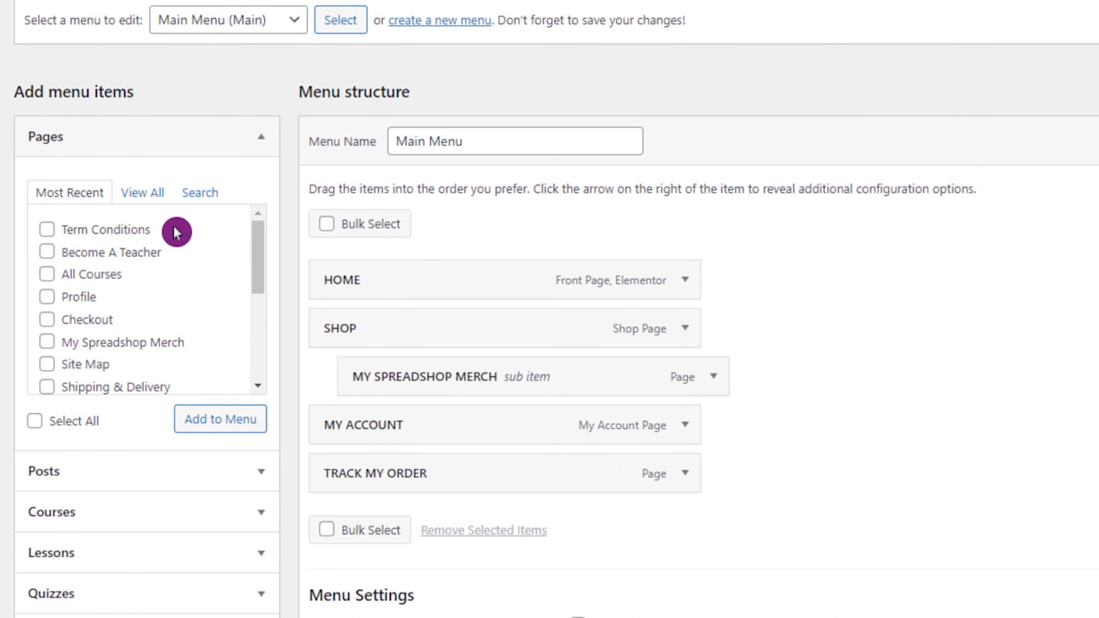
click(198, 194)
text(course)
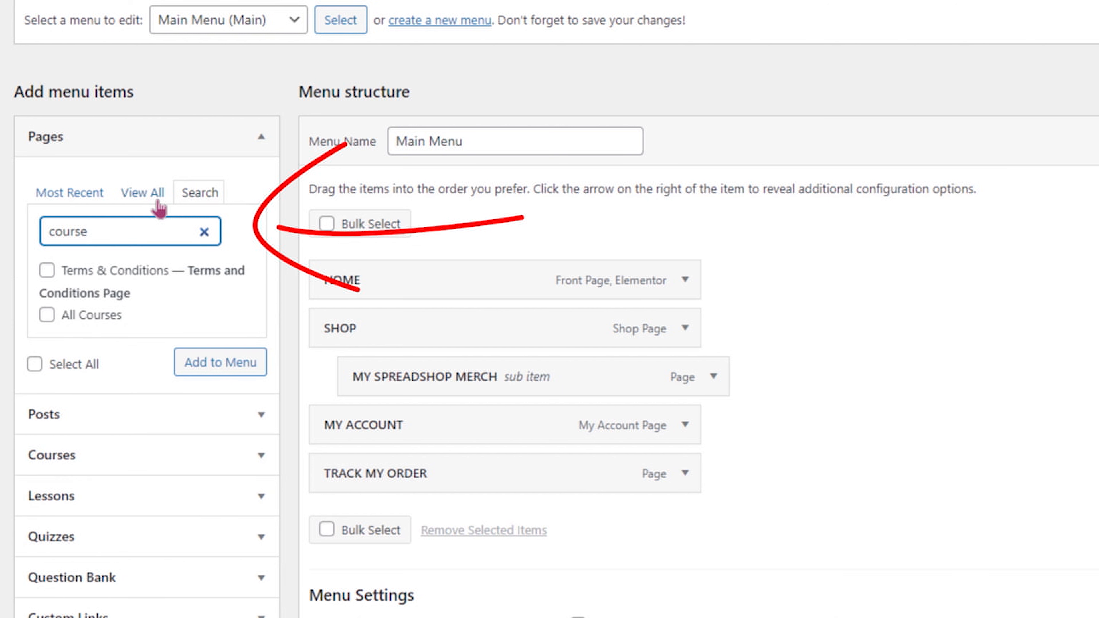
click(47, 316)
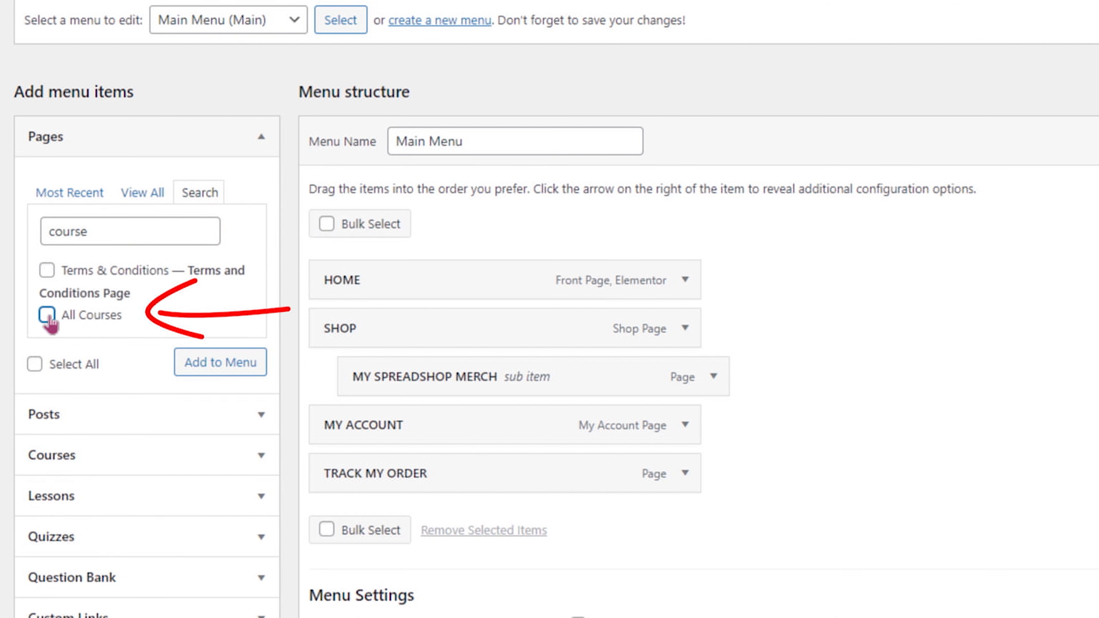
click(232, 364)
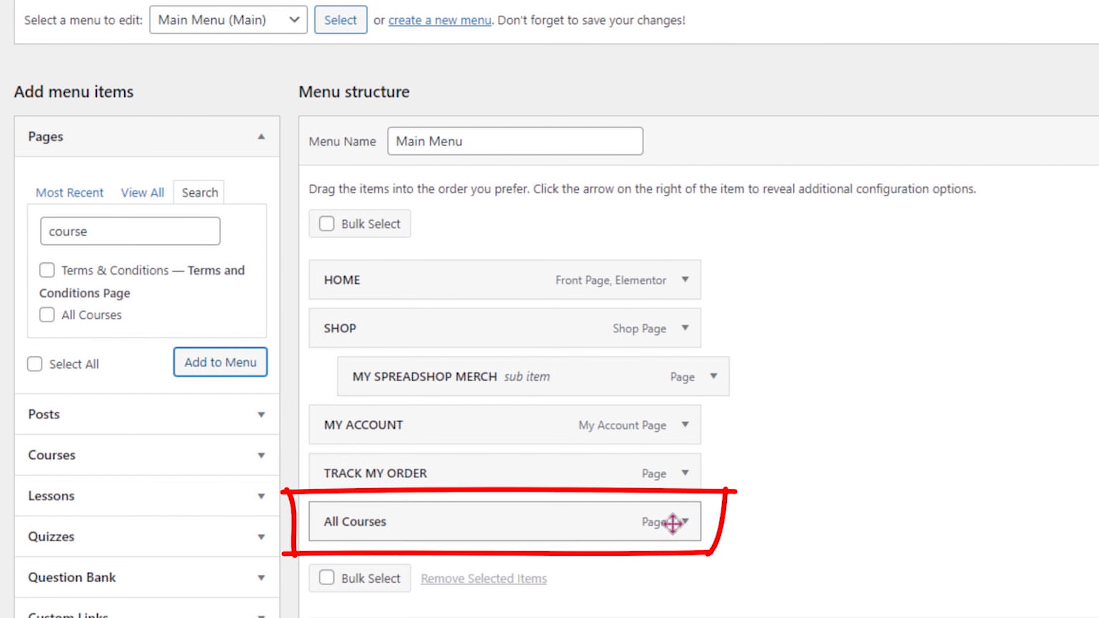
mouse_move(614, 520)
mouse_down()
mouse_move(584, 400)
mouse_move(565, 428)
mouse_move(611, 427)
mouse_up()
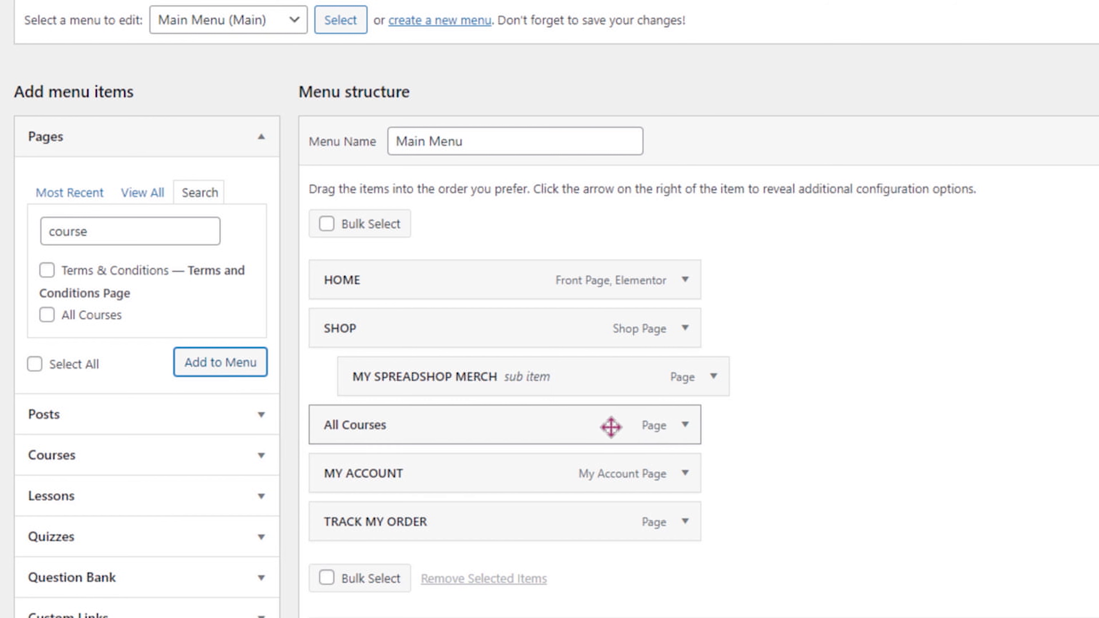
Change the All Courses menu item's navigation label to COURSES and give it the Notebook icon.
click(685, 429)
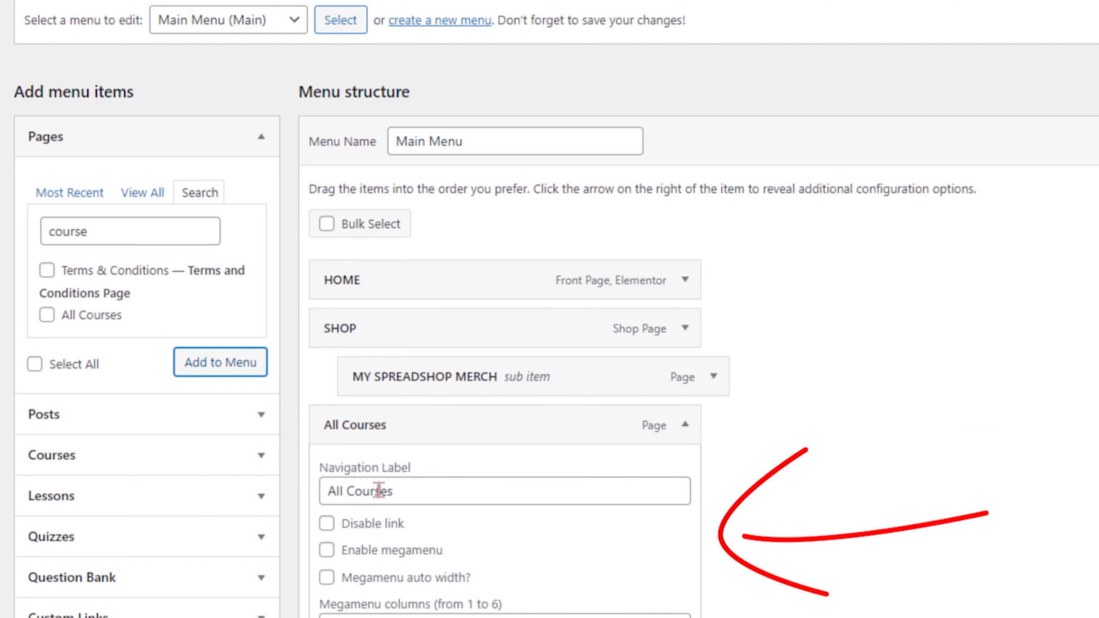
drag(354, 487, 401, 492)
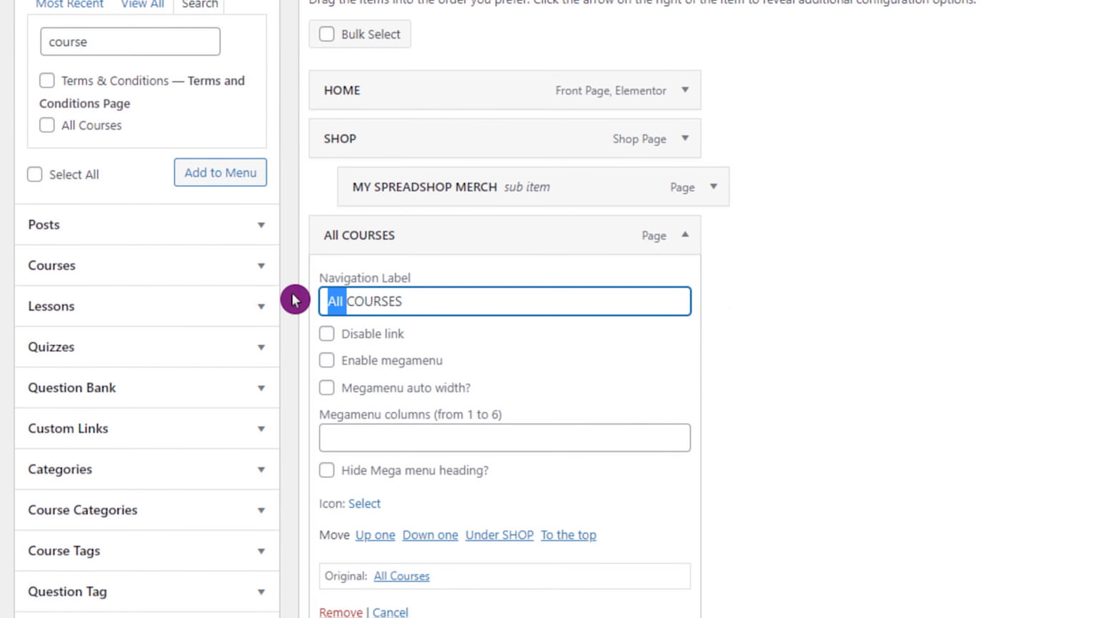
key(BackSpace)
click(363, 504)
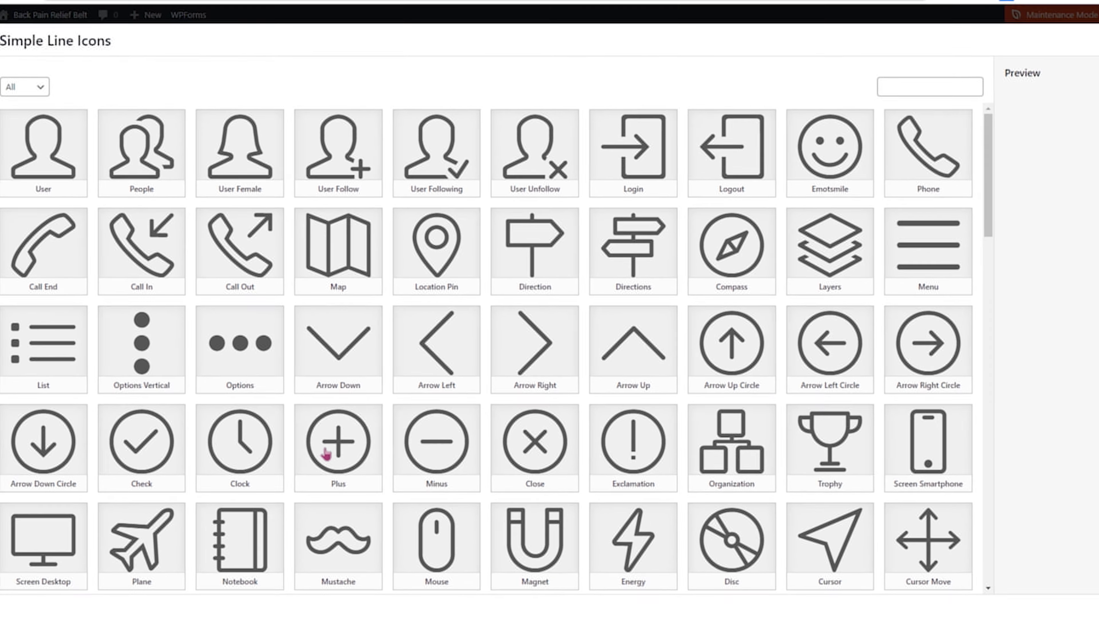
click(240, 541)
click(1051, 583)
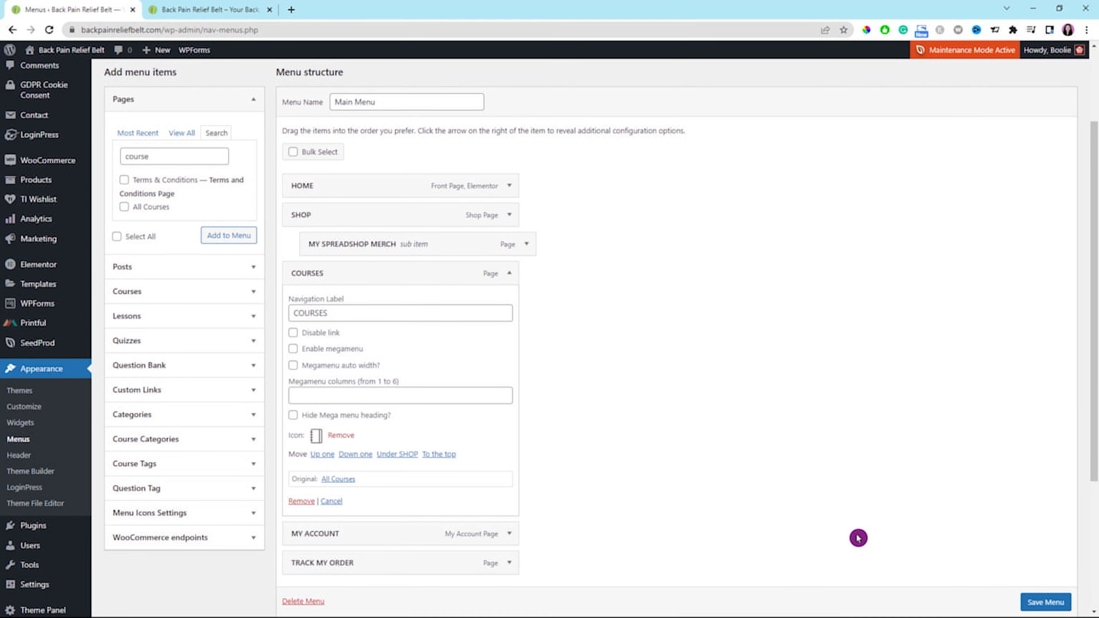
Save the Main Menu and check the COURSES item on the public site.
click(1039, 602)
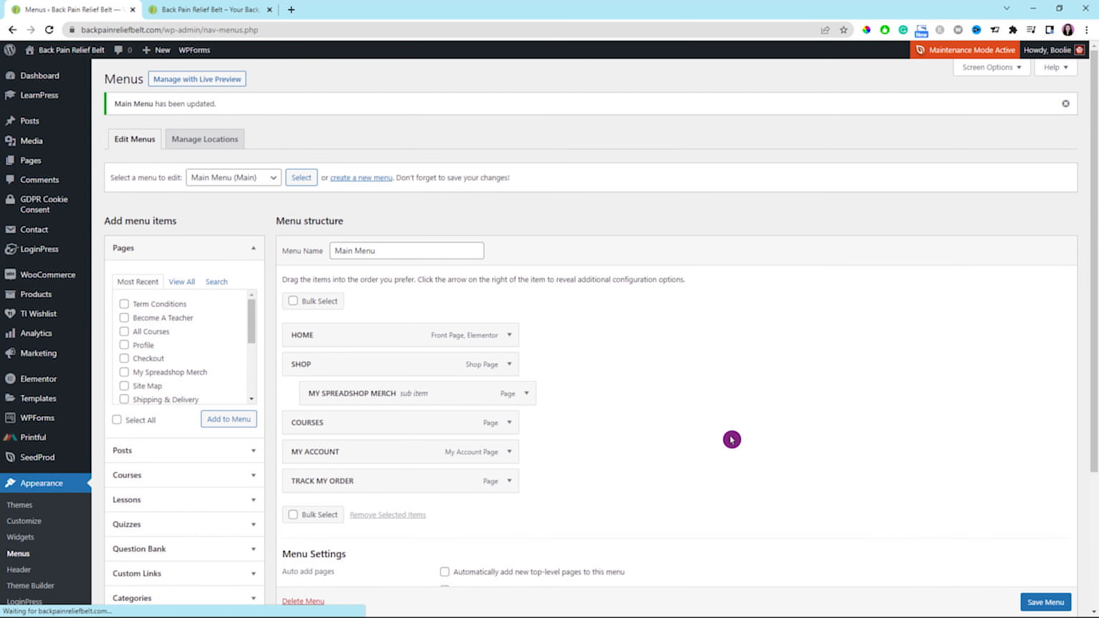
click(187, 9)
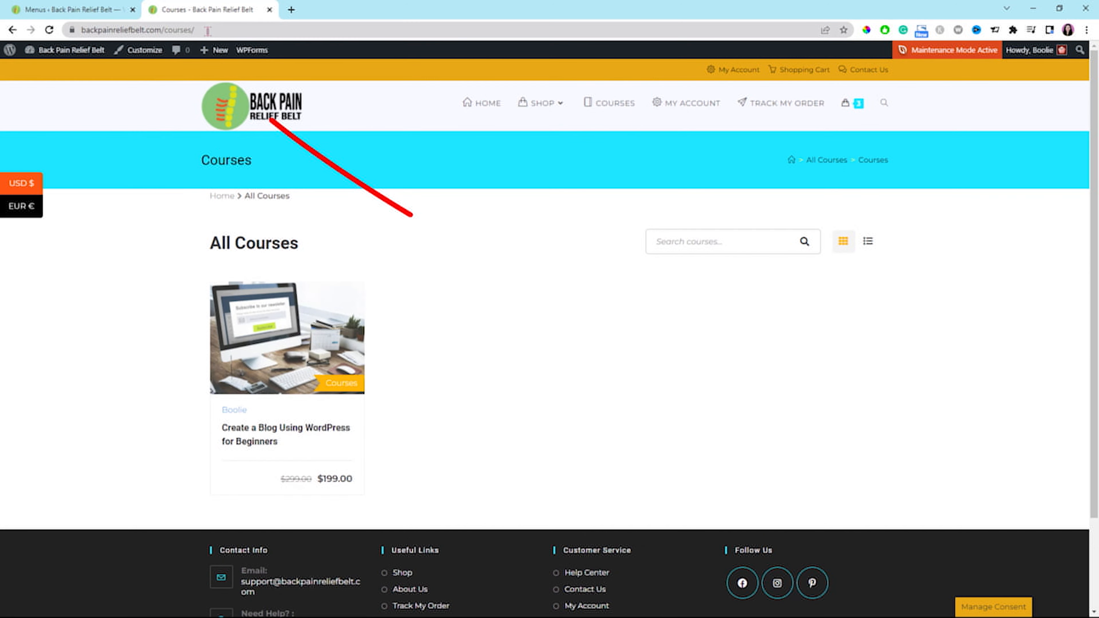
click(213, 29)
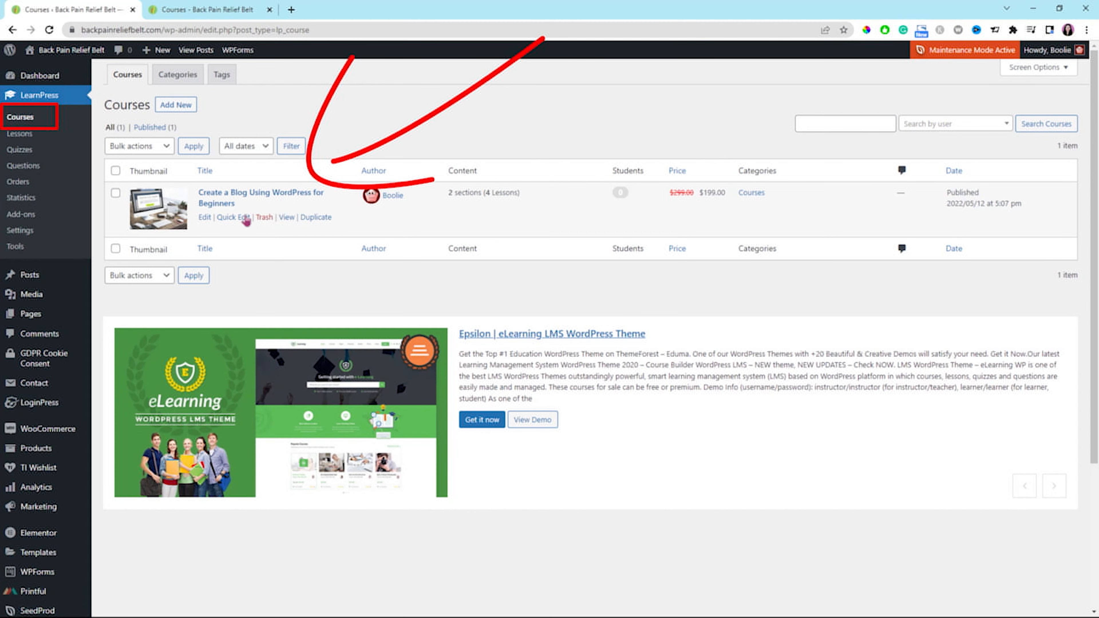
Open the Create a Blog Using WordPress for Beginners course in the block editor and bring up its Pricing settings.
click(227, 198)
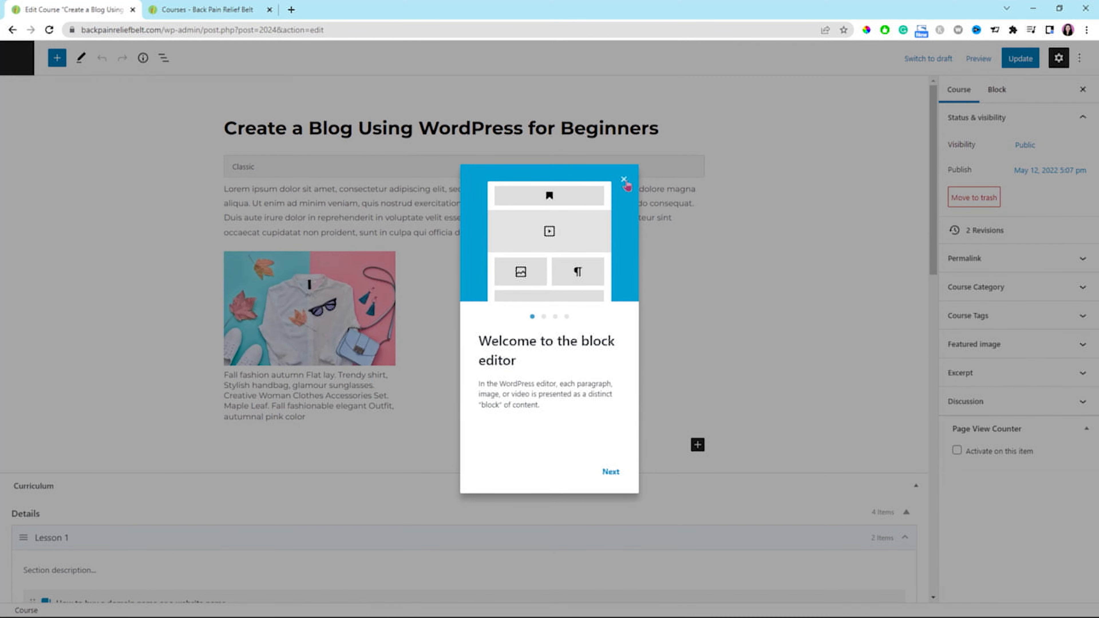
click(623, 179)
click(505, 305)
scroll(504, 305, down, 1)
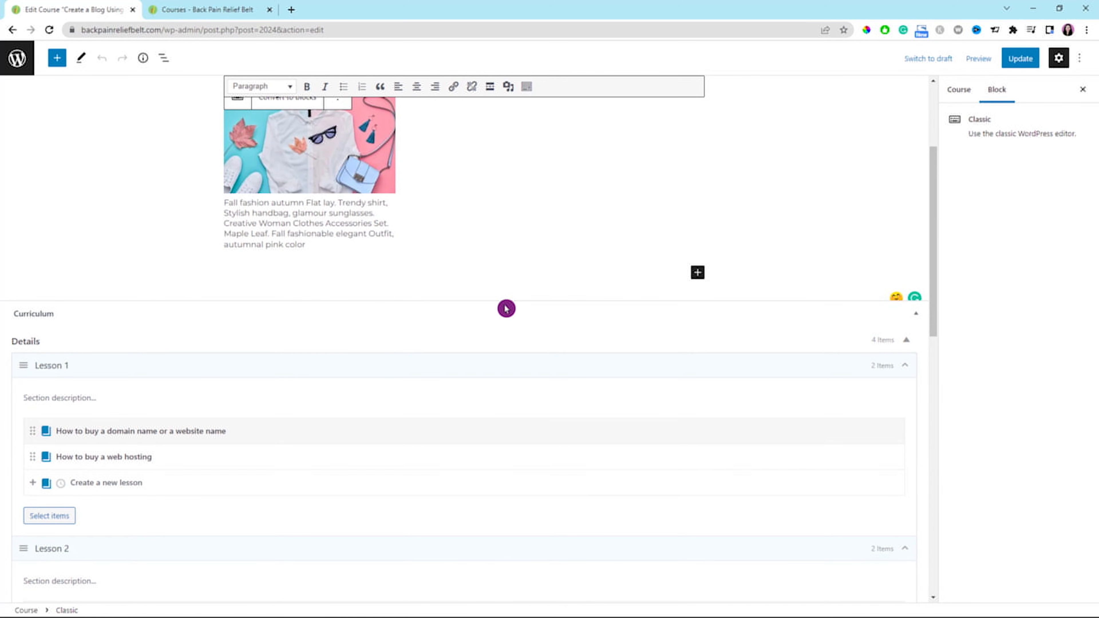
scroll(506, 309, down, 3)
scroll(505, 305, down, 8)
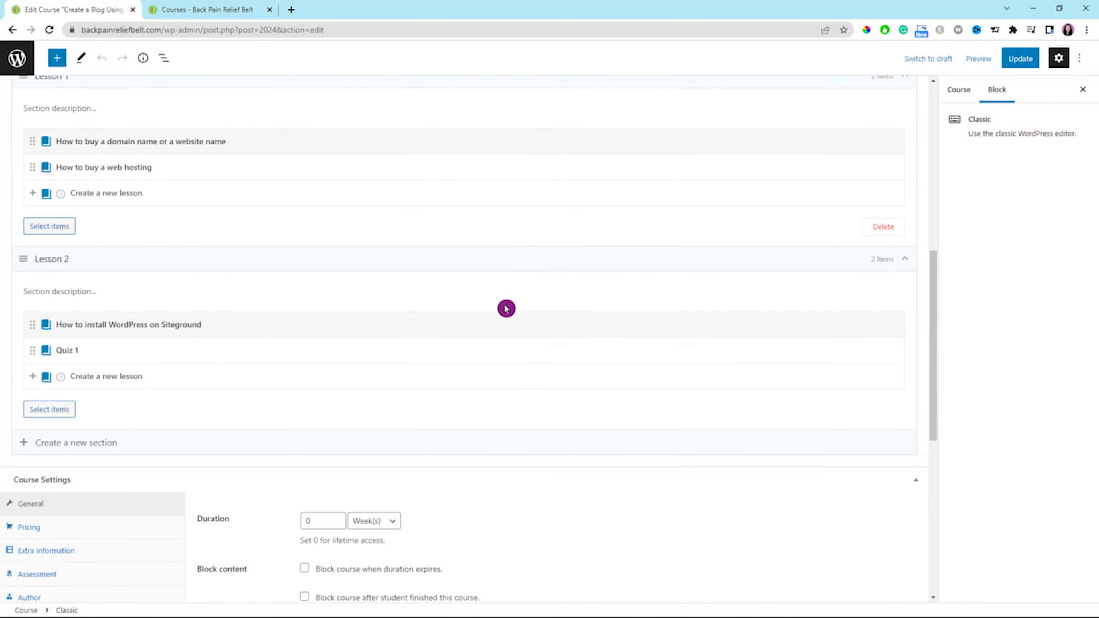
scroll(506, 309, down, 1)
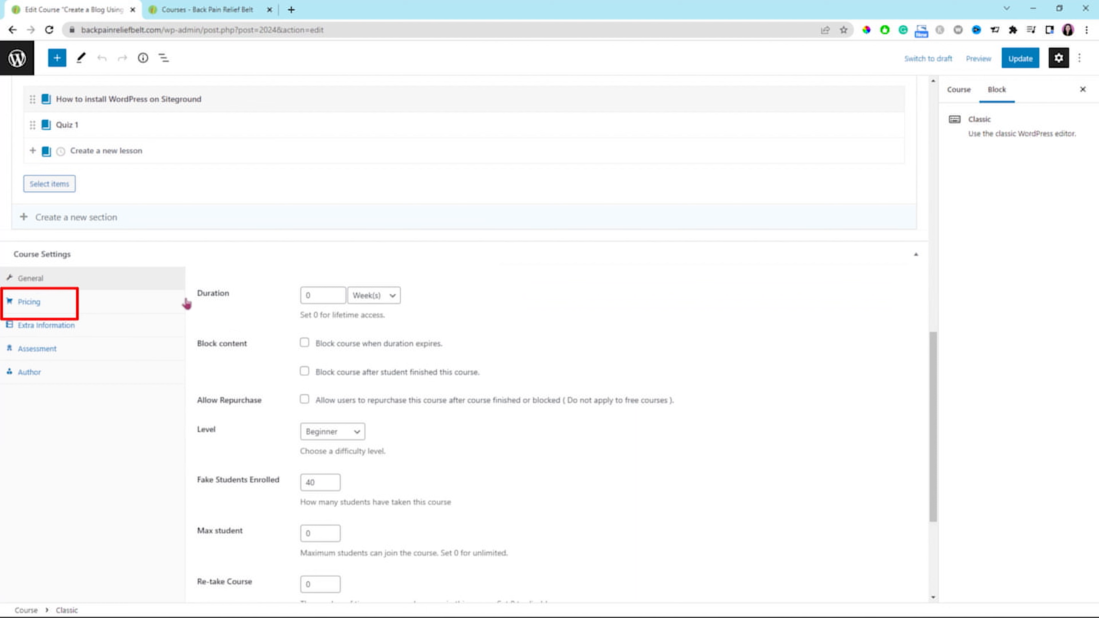
click(27, 303)
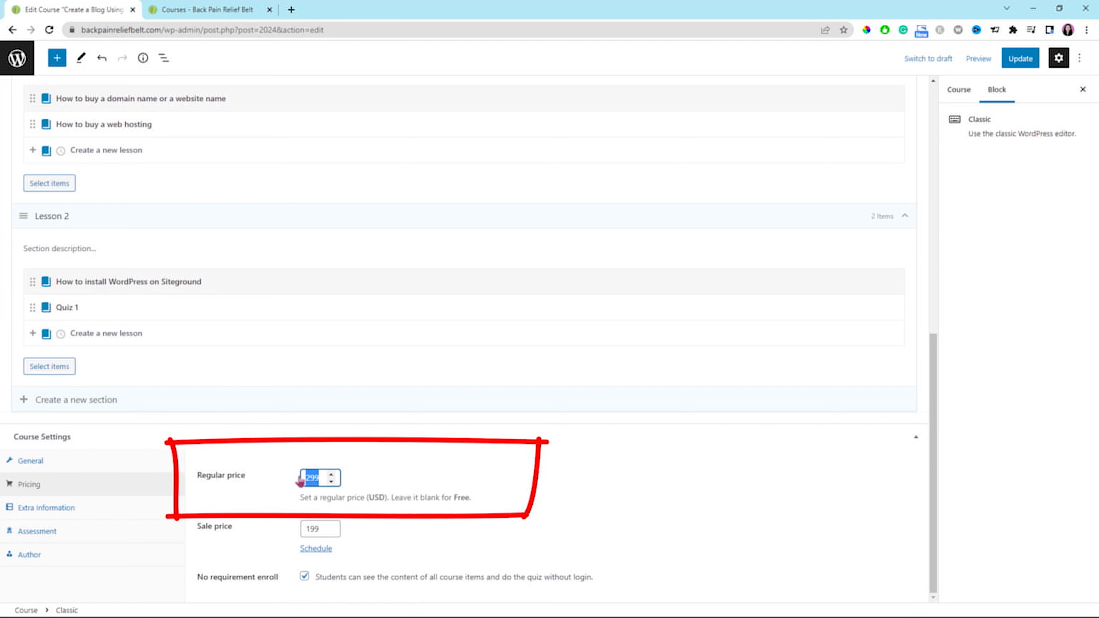
Make the course free by leaving both the regular and sale prices blank, and update the course.
click(476, 529)
drag(323, 530, 274, 531)
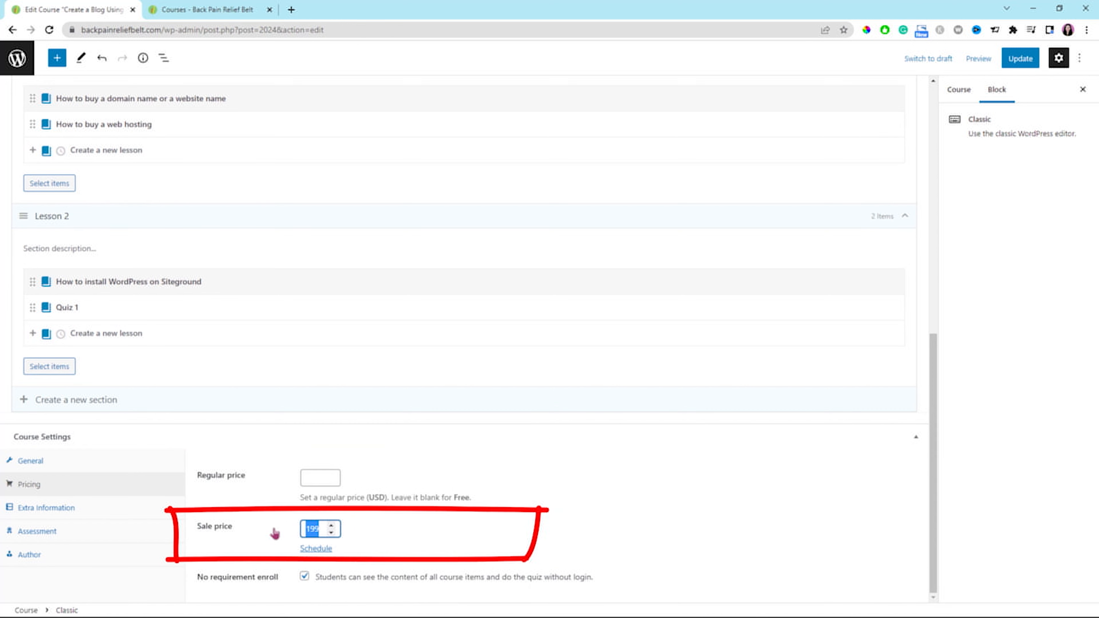
text(0)
click(418, 536)
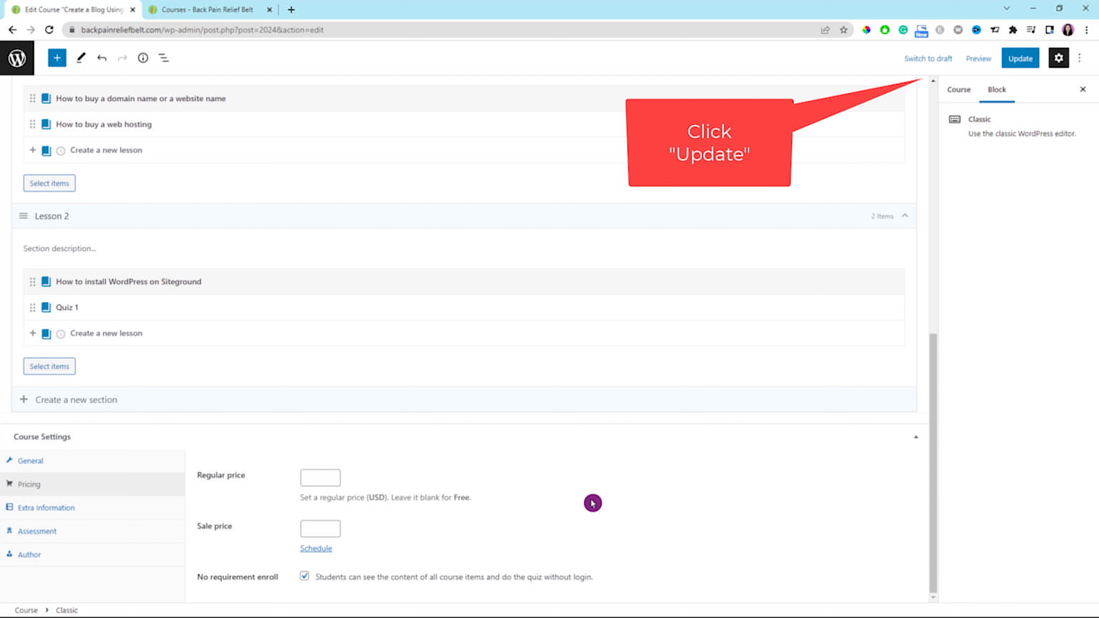
click(1022, 63)
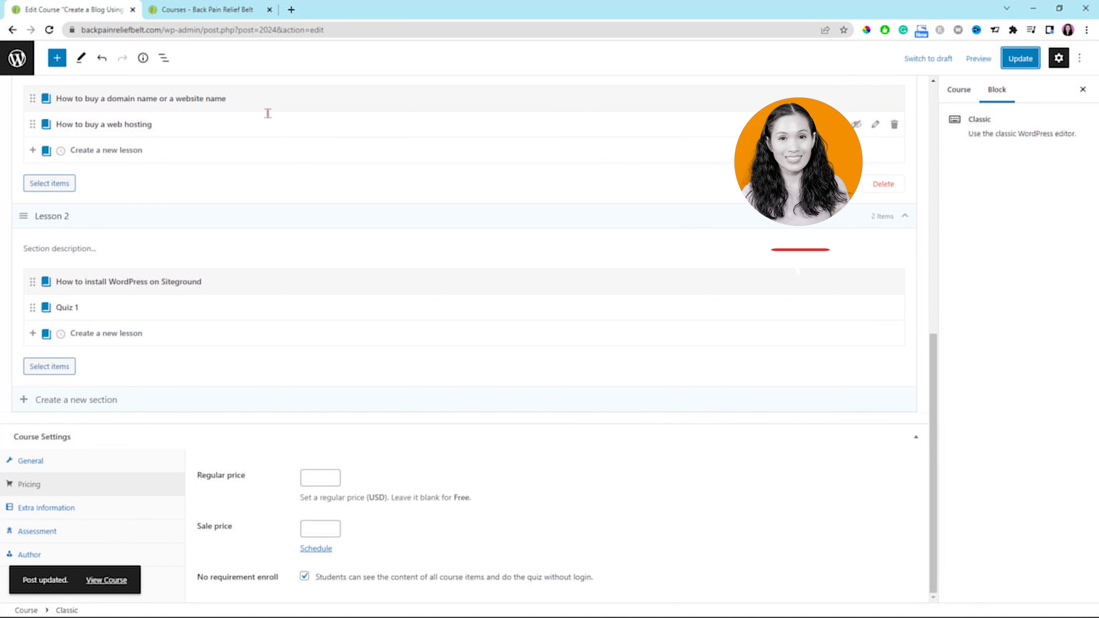
Reload the public Courses page and open the Create a Blog Using WordPress for Beginners course to check its price.
click(210, 12)
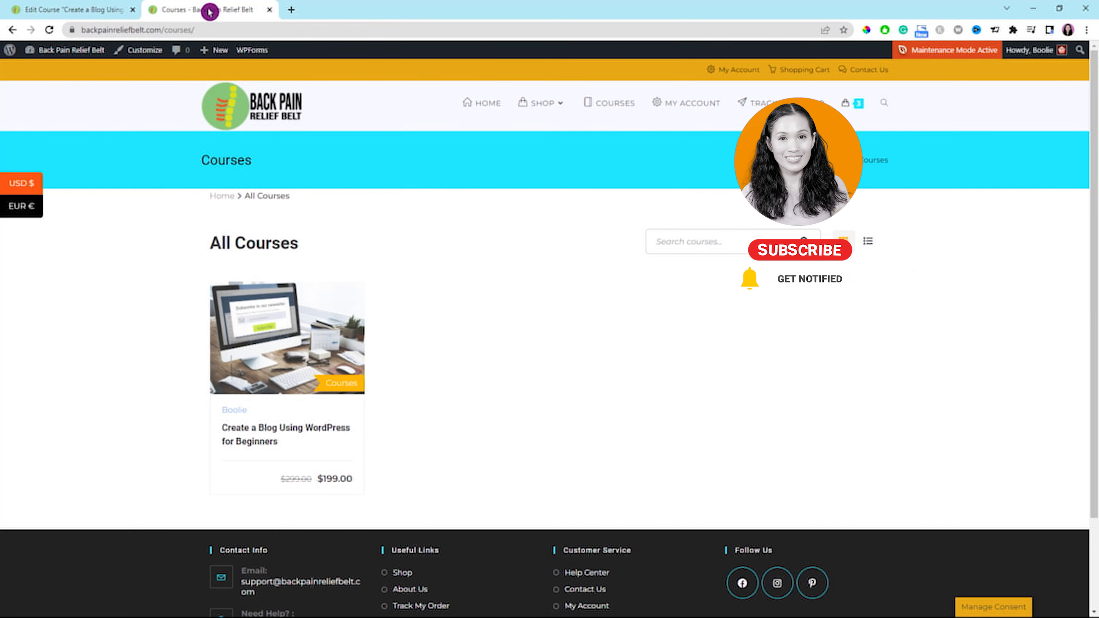
click(51, 31)
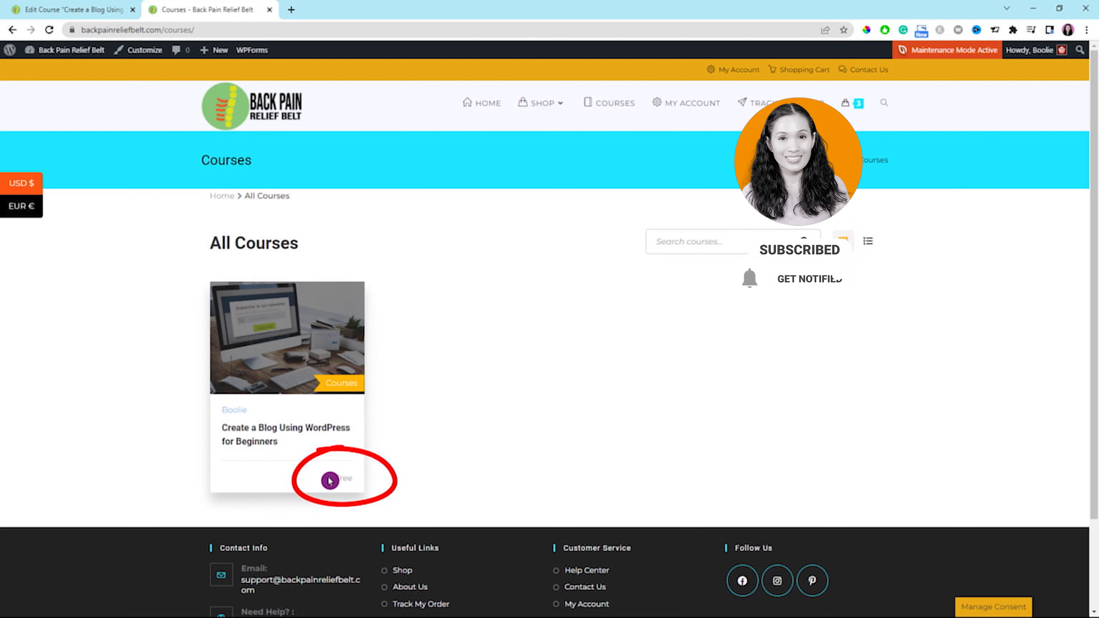
click(277, 430)
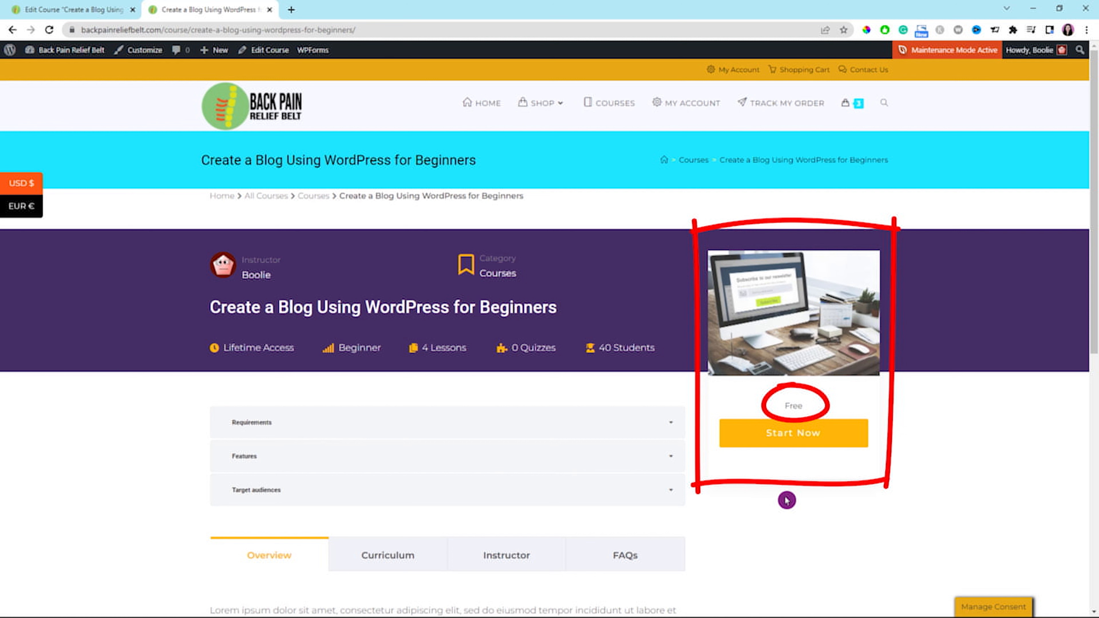
Start the free course and its Quiz 1, then answer "Can I make money from my blog?" with Yes and check the answer.
click(778, 437)
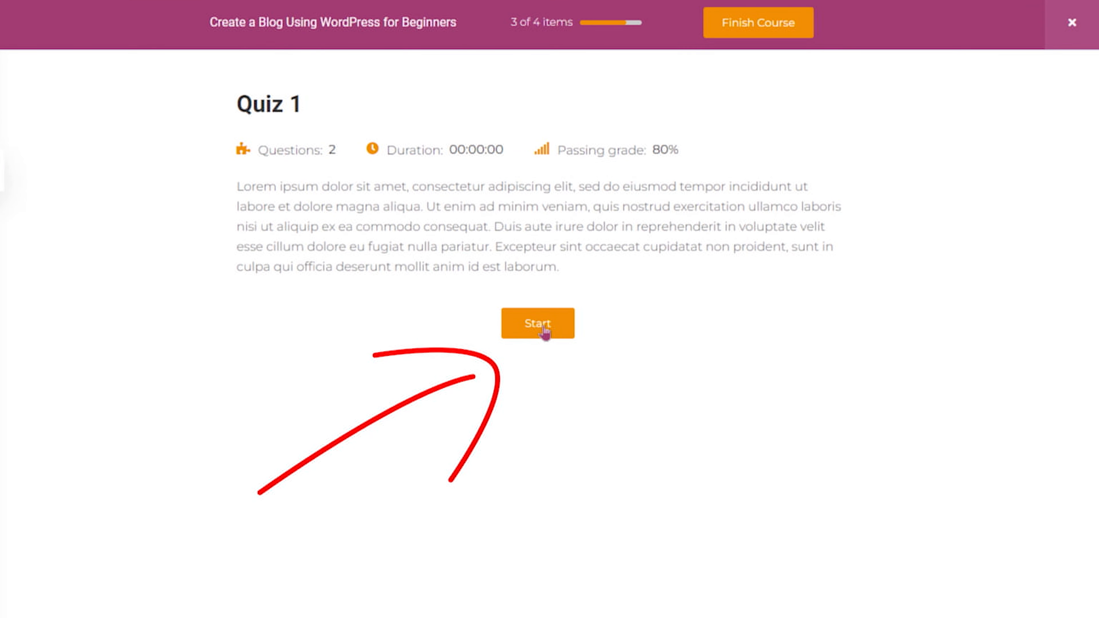
click(545, 333)
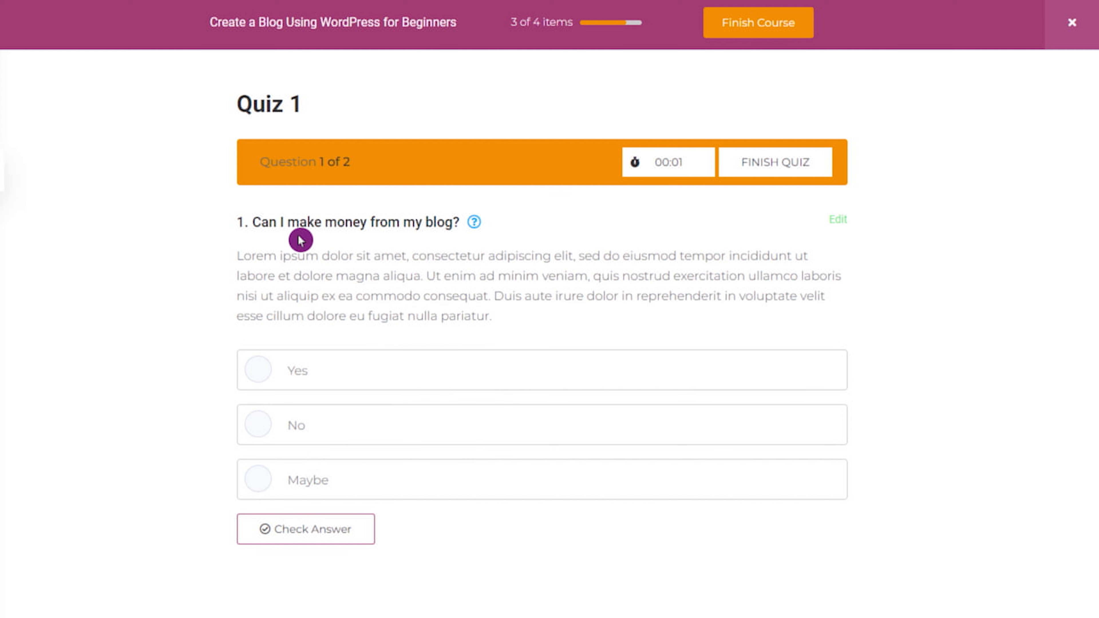
click(261, 373)
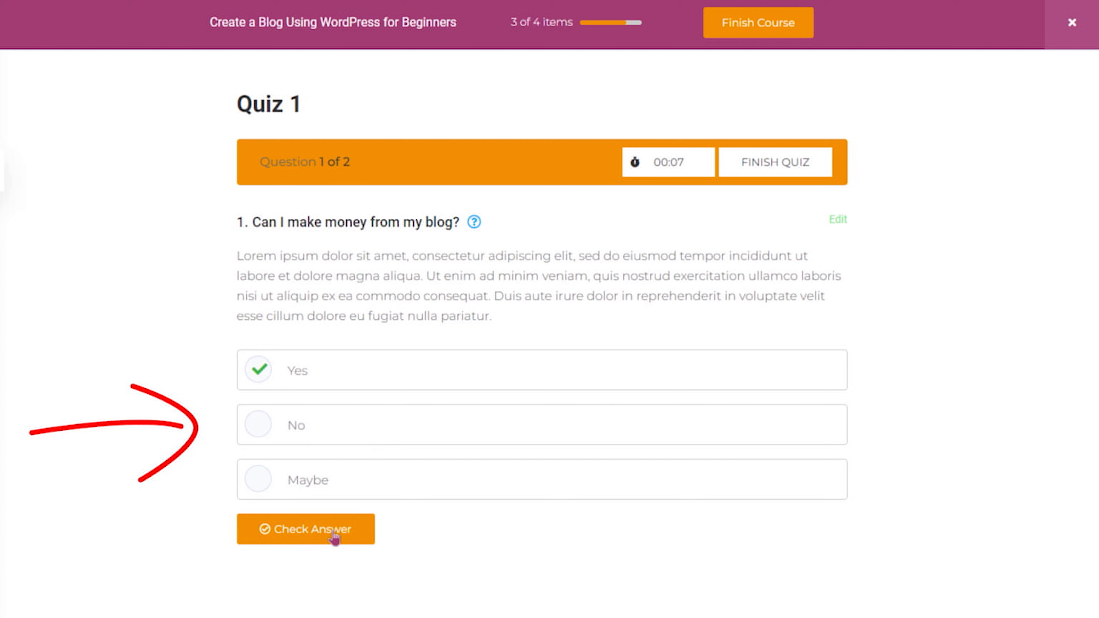
click(335, 537)
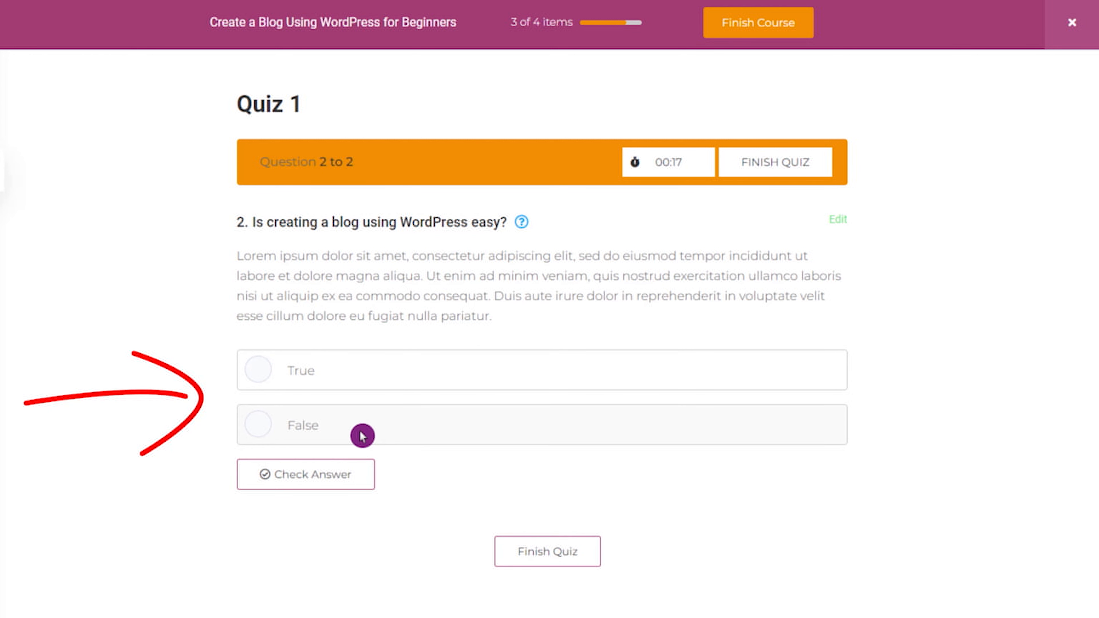
Answer "Is creating a blog using WordPress easy?" with True, check the answer, and submit Quiz 1.
click(261, 377)
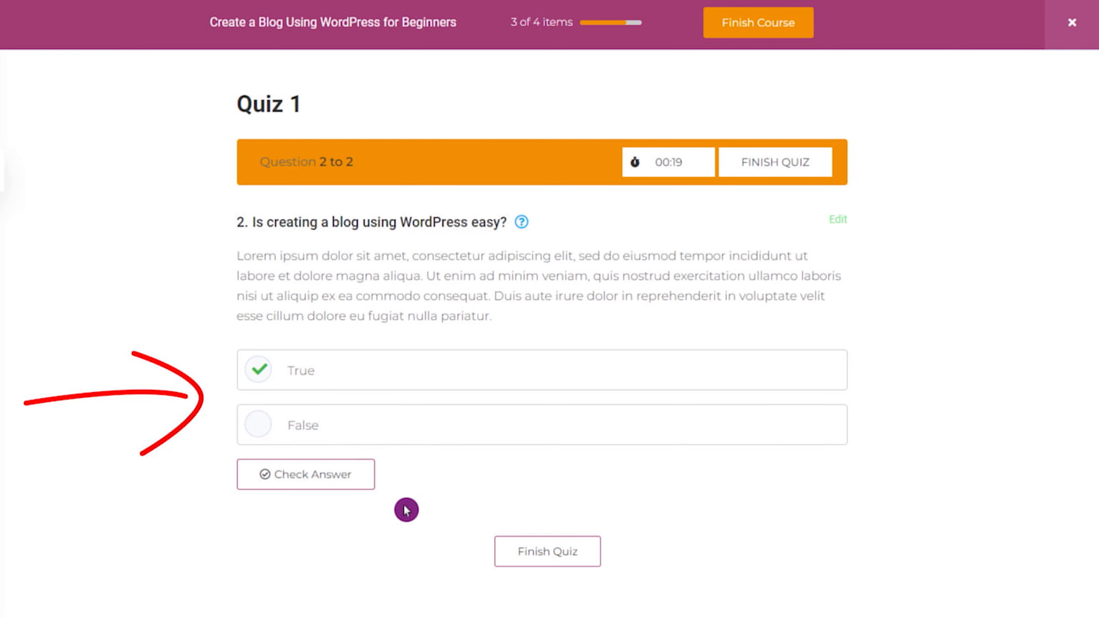
click(326, 484)
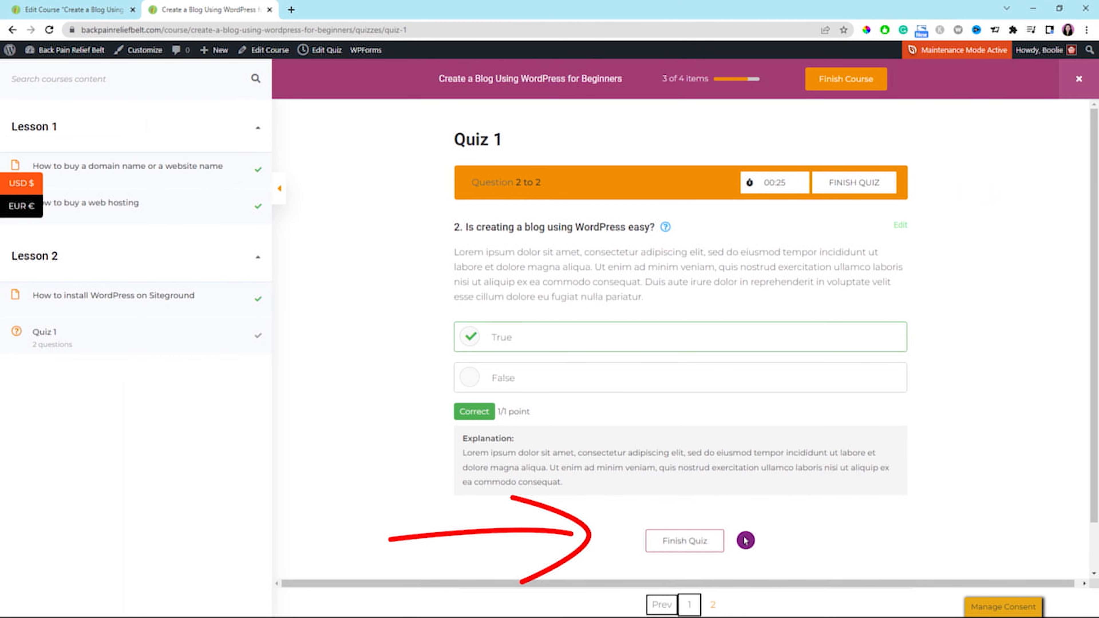
click(697, 546)
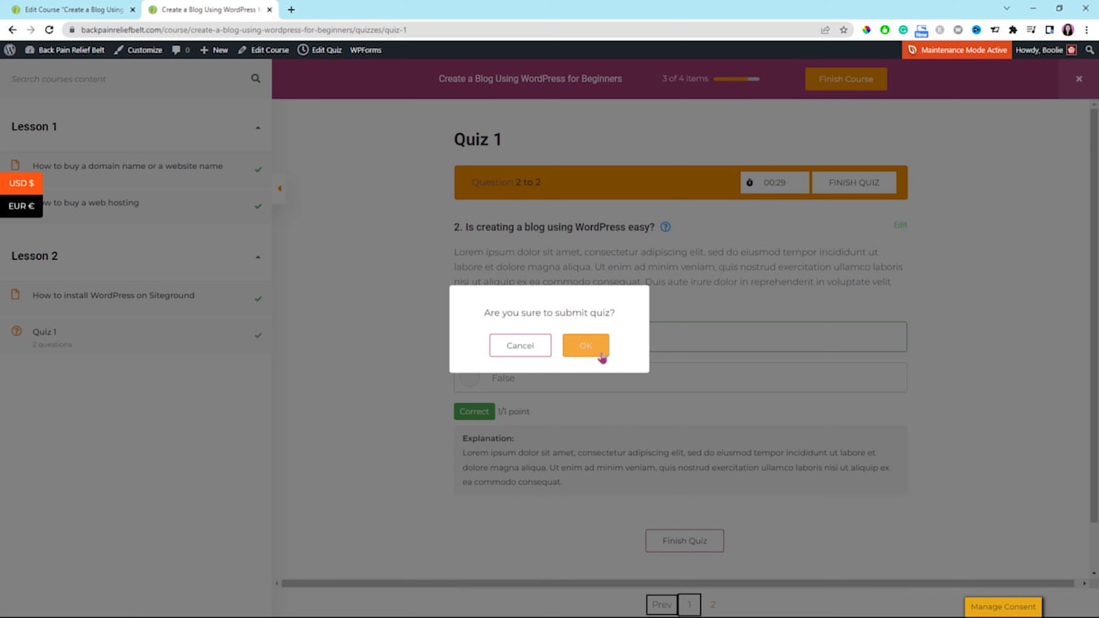
click(584, 349)
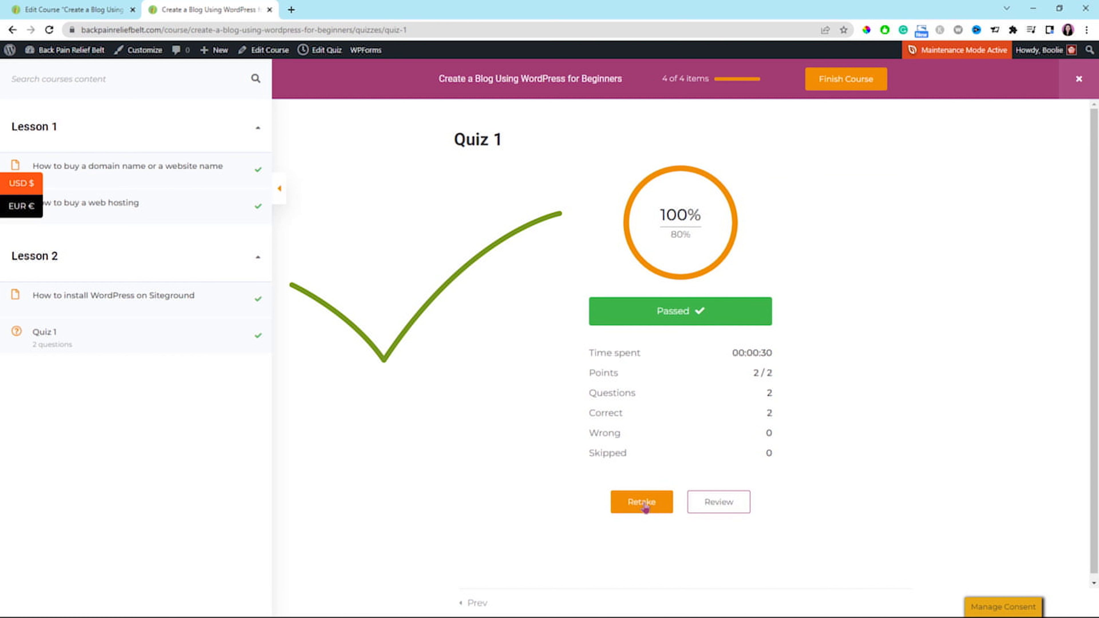
Review the answers to both Quiz 1 questions, and finish the Create a Blog Using WordPress for Beginners course.
click(726, 509)
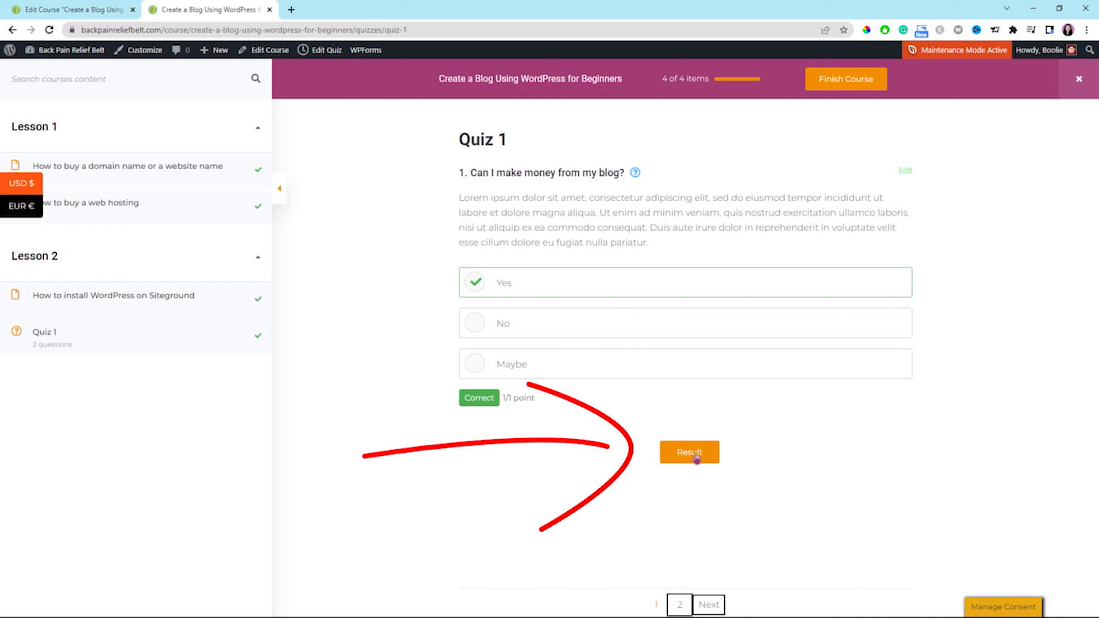
click(711, 605)
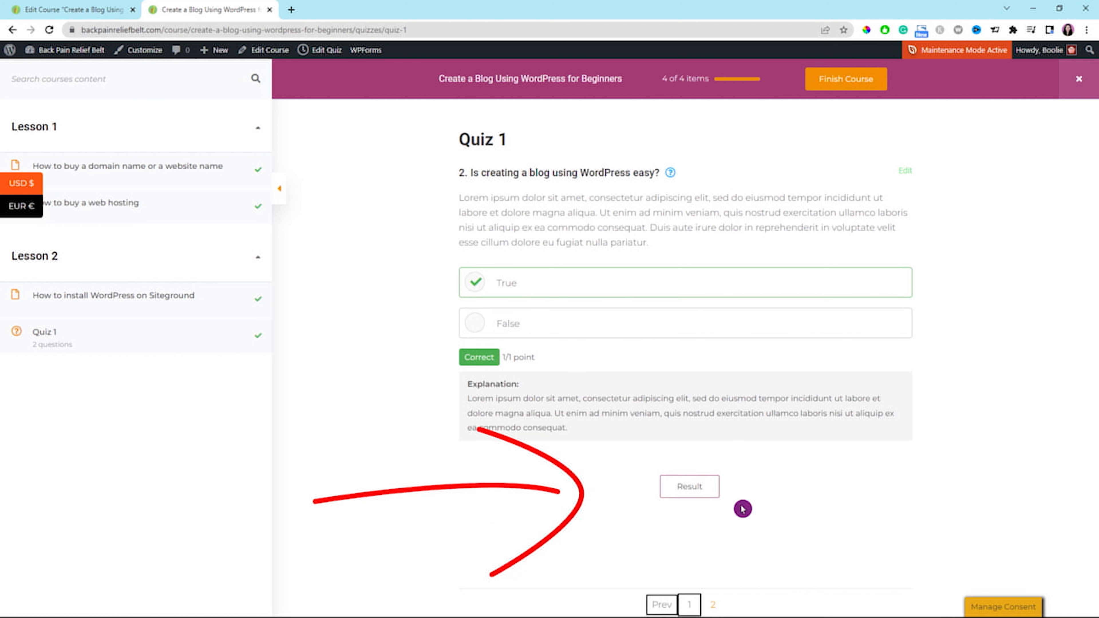
click(689, 486)
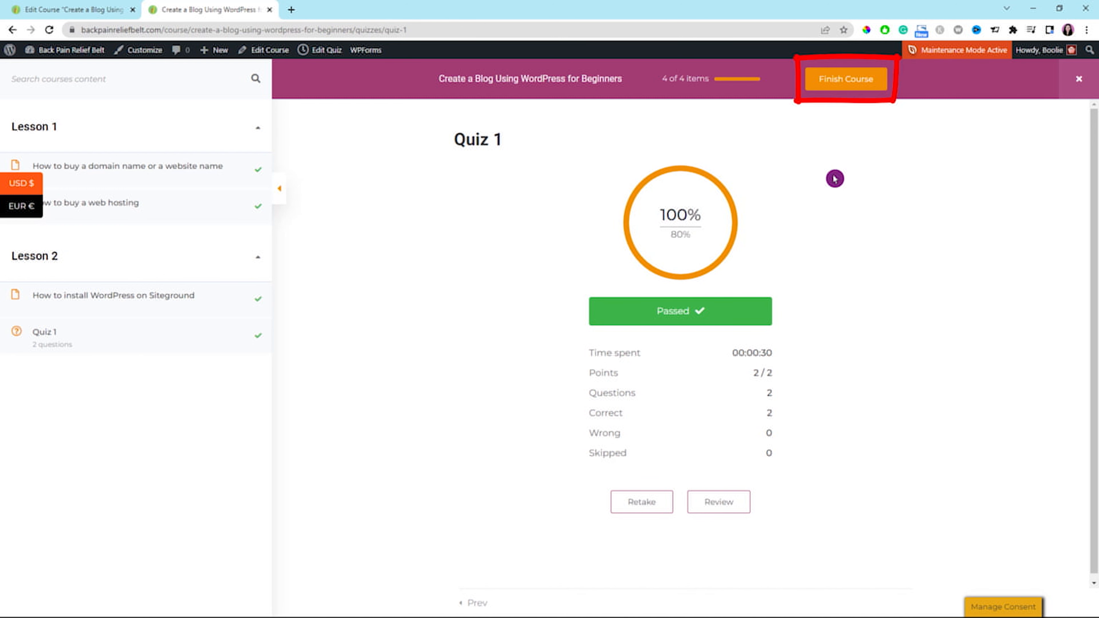
click(858, 89)
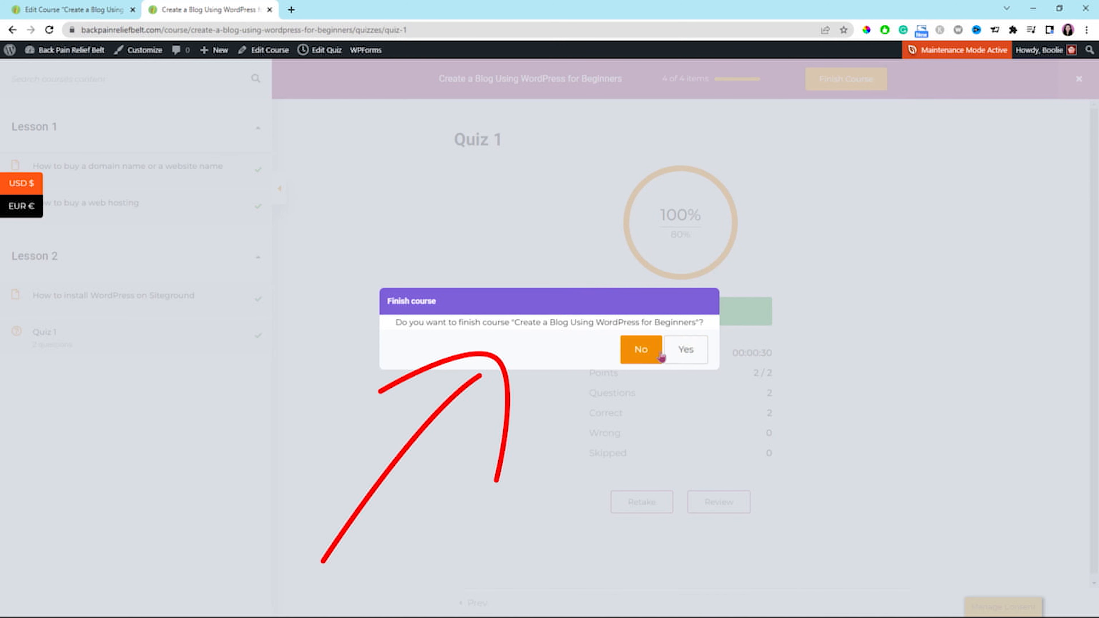
click(683, 357)
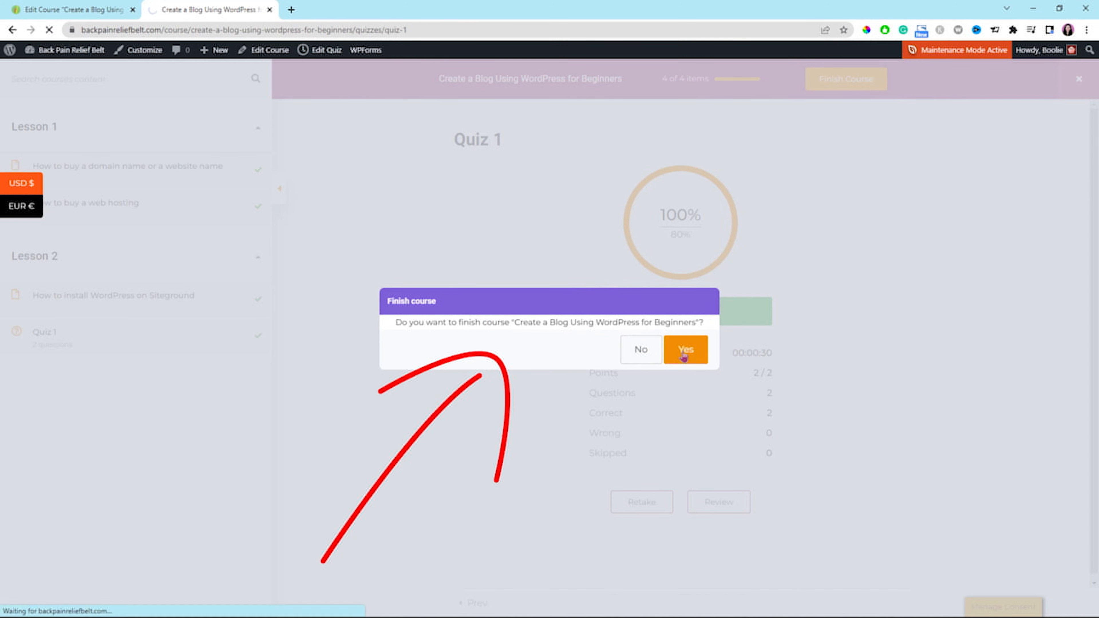